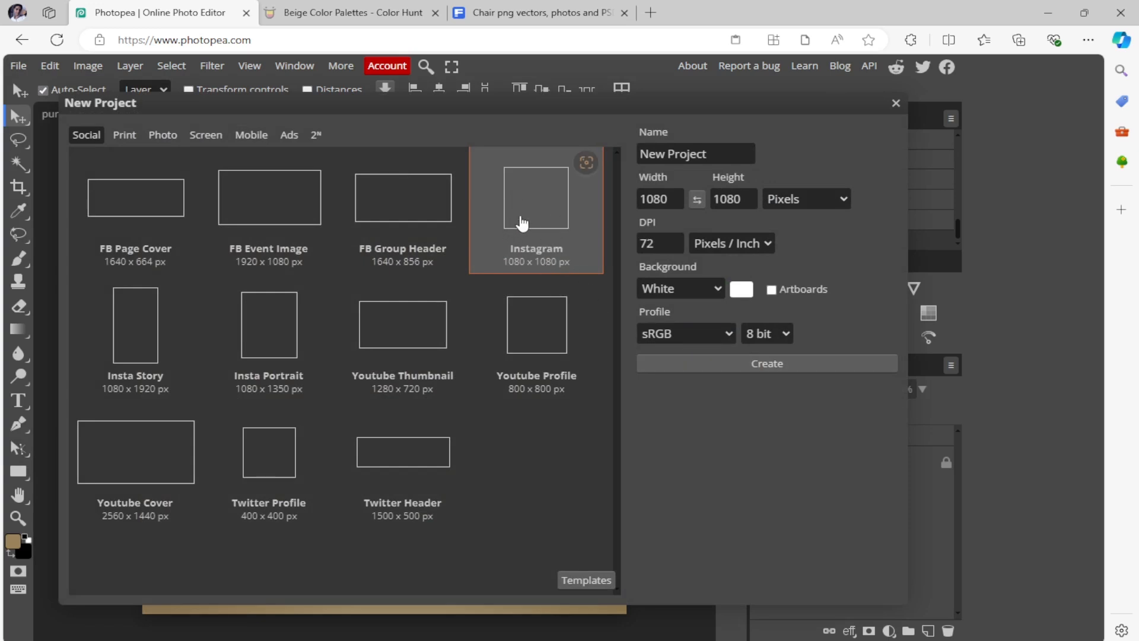
Create a 1080 x 1080 px Instagram project with a white background and copy the armchair in from the open purepng document
{"action": "left_click", "coordinate": [712, 373]}
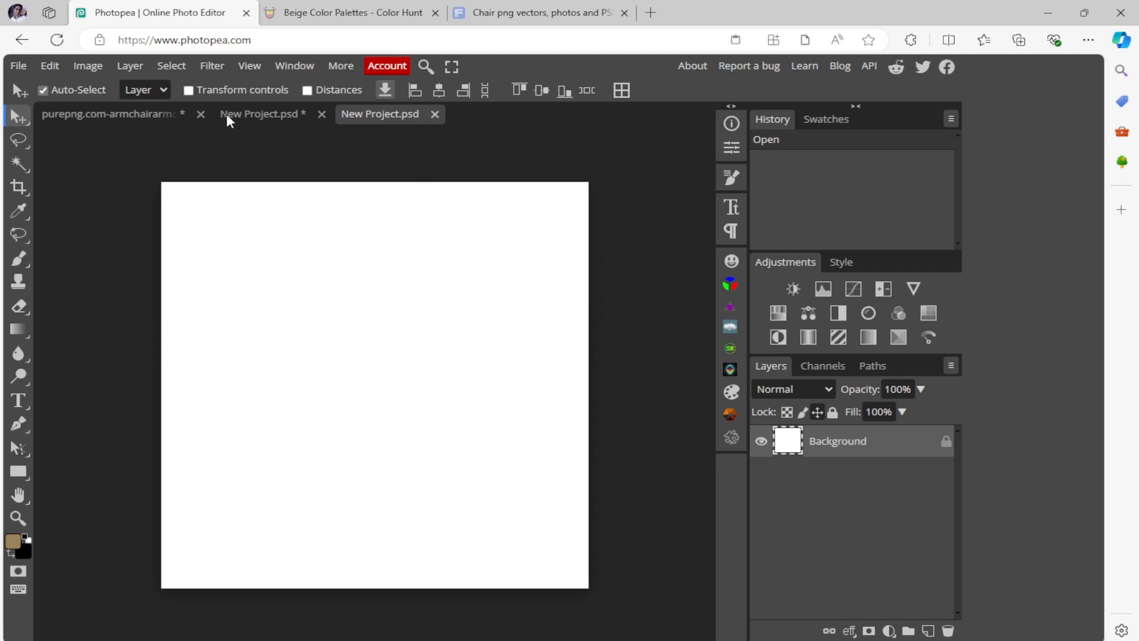
{"action": "left_click", "coordinate": [134, 108]}
{"action": "left_click_drag", "start_coordinate": [457, 301], "coordinate": [436, 222]}
{"action": "left_click_drag", "start_coordinate": [422, 275], "coordinate": [431, 277]}
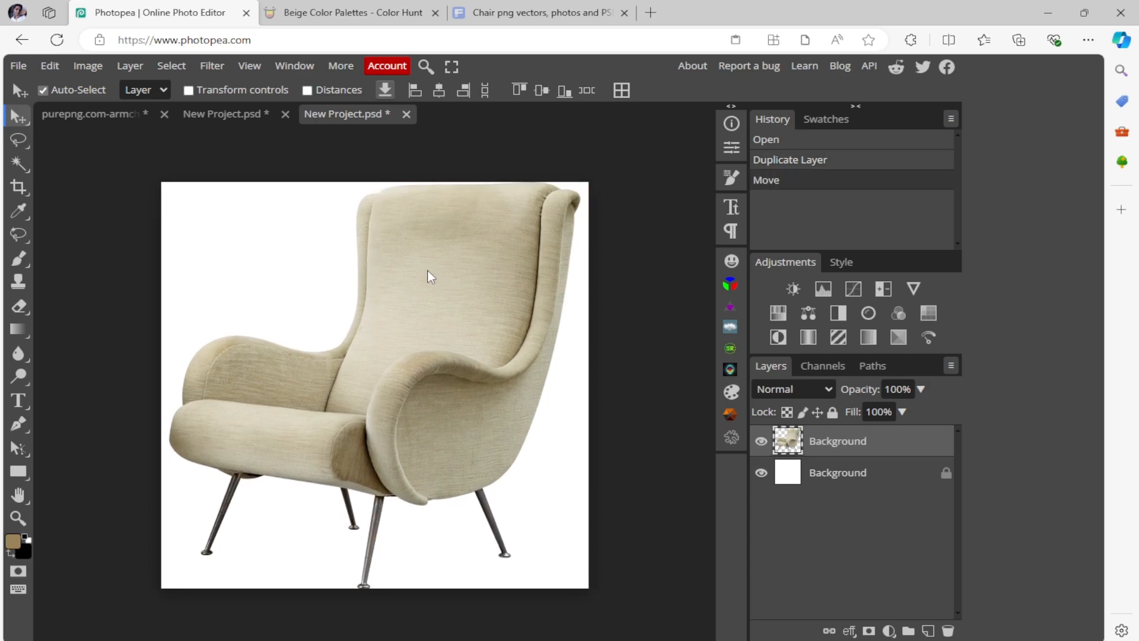
Look over the chair PNG search results on Freepik and return to the armchair project in Photopea
{"action": "left_click", "coordinate": [534, 12]}
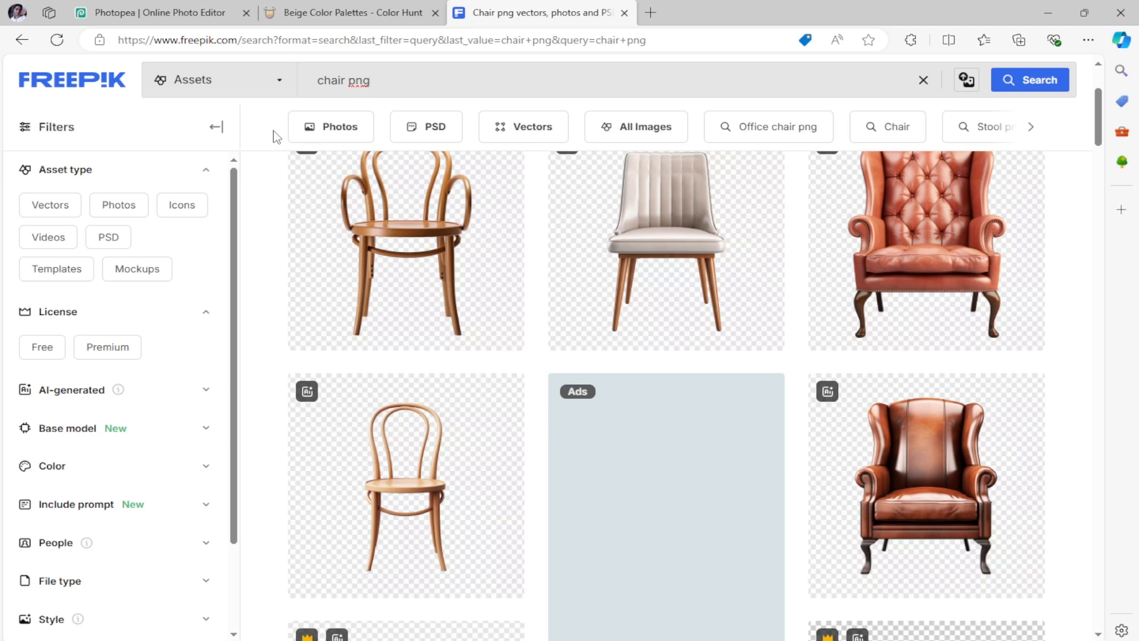
{"action": "left_click", "coordinate": [223, 8]}
{"action": "left_click", "coordinate": [456, 276]}
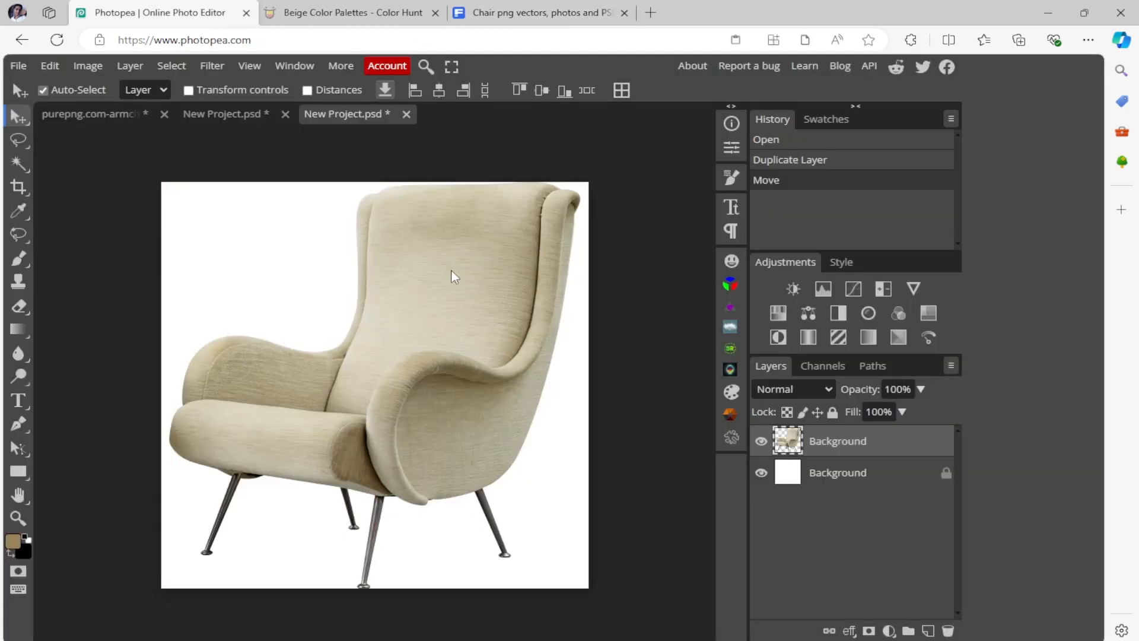
{"action": "right_click", "coordinate": [787, 454]}
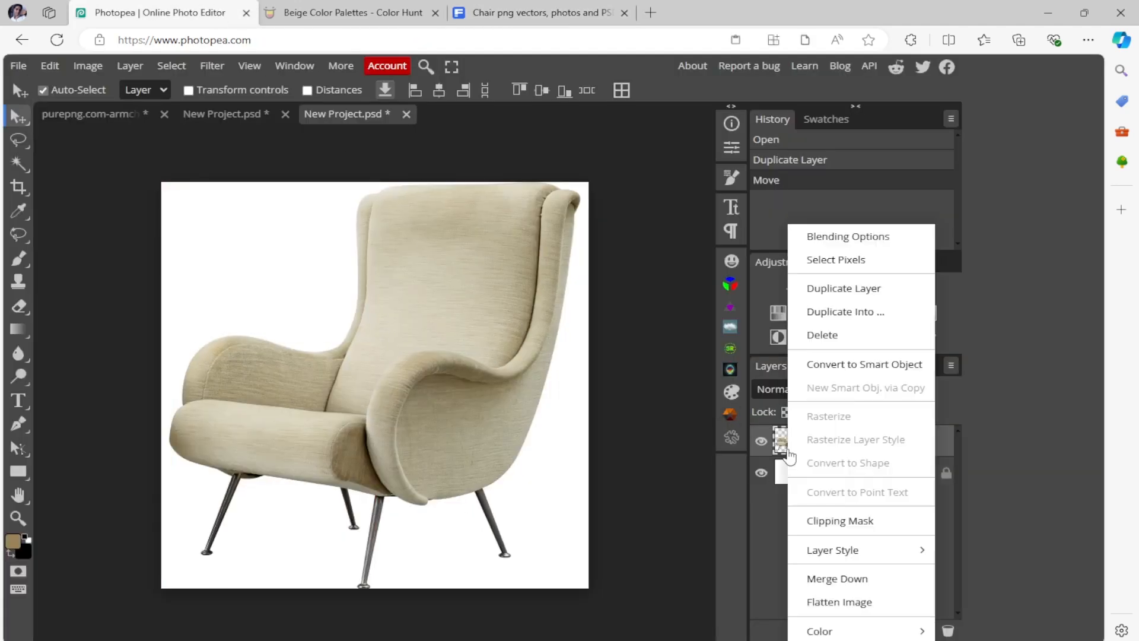
{"action": "left_click", "coordinate": [857, 364]}
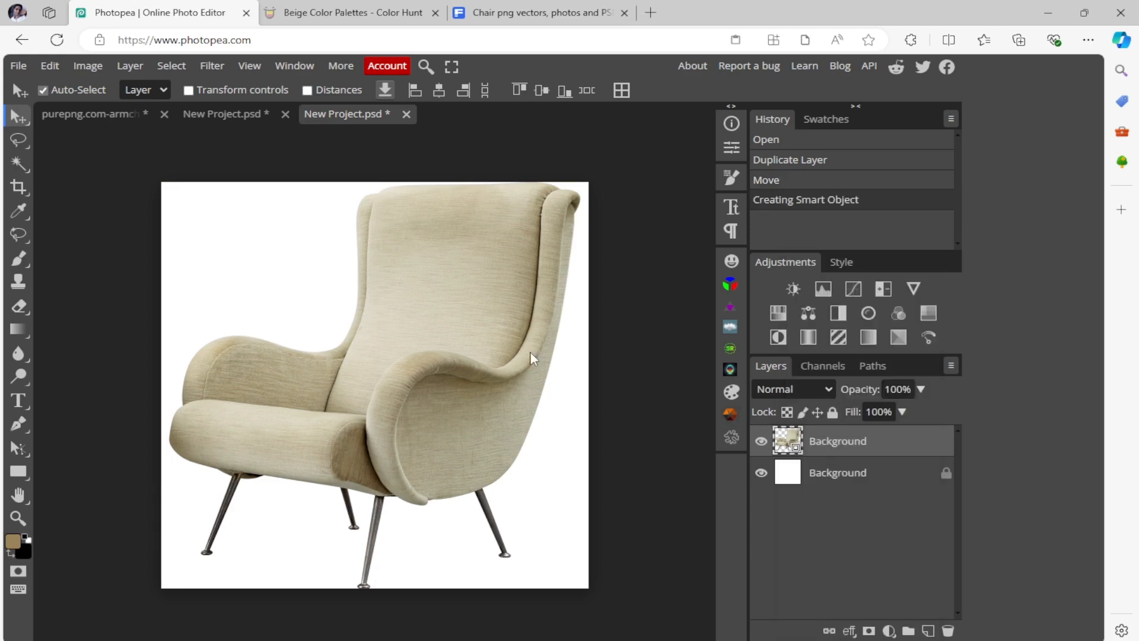
{"action": "key", "text": "ctrl+t"}
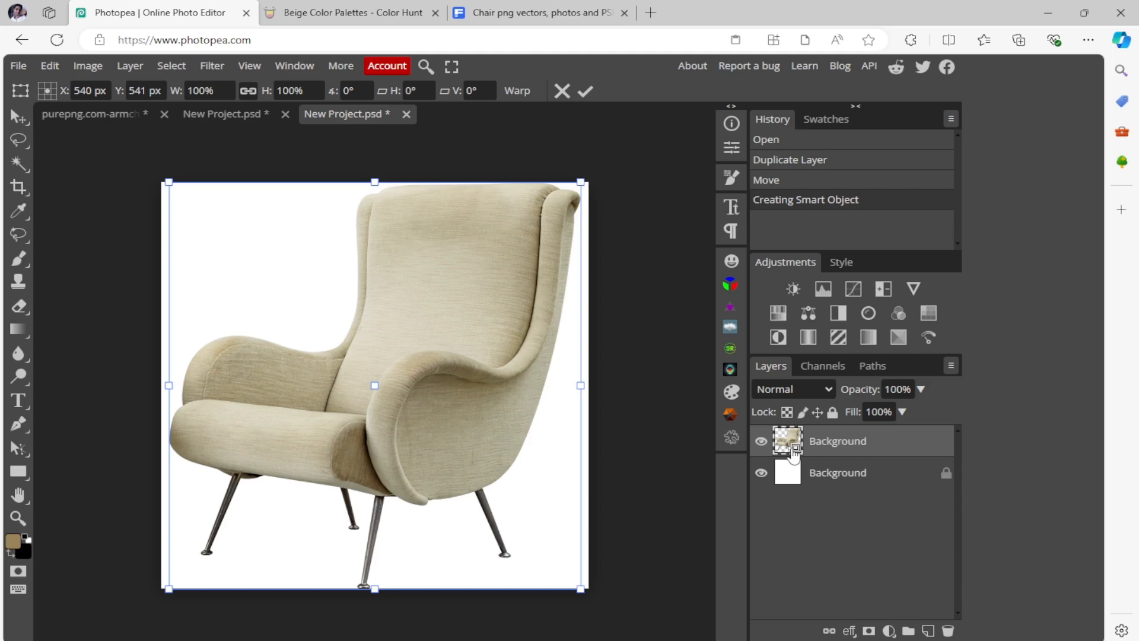
{"action": "left_click", "coordinate": [794, 184]}
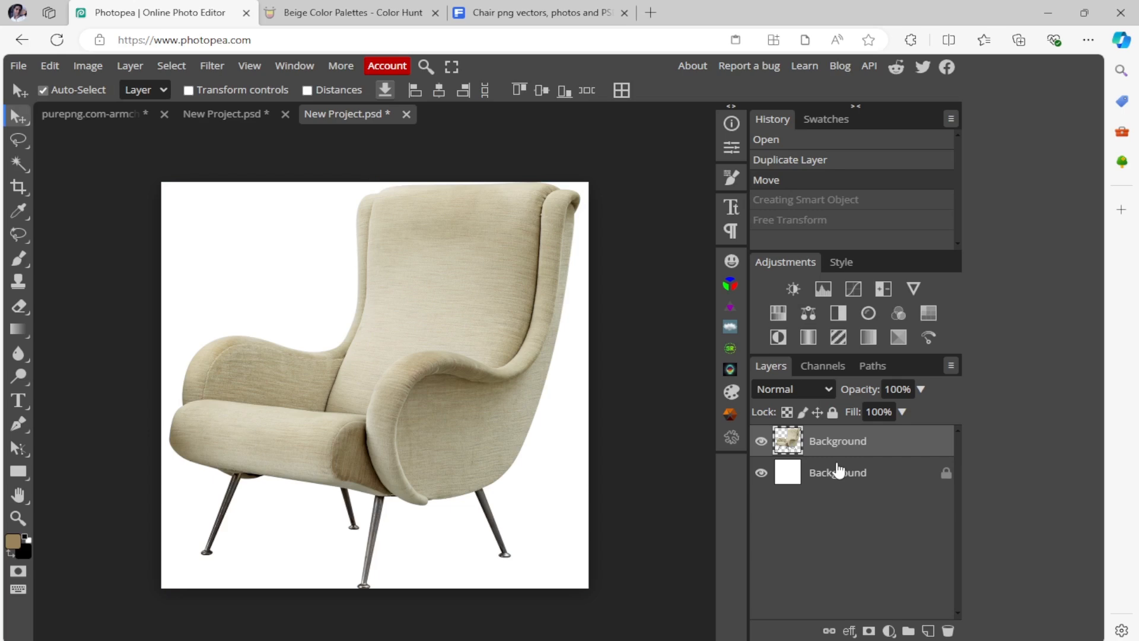
{"action": "right_click", "coordinate": [796, 451]}
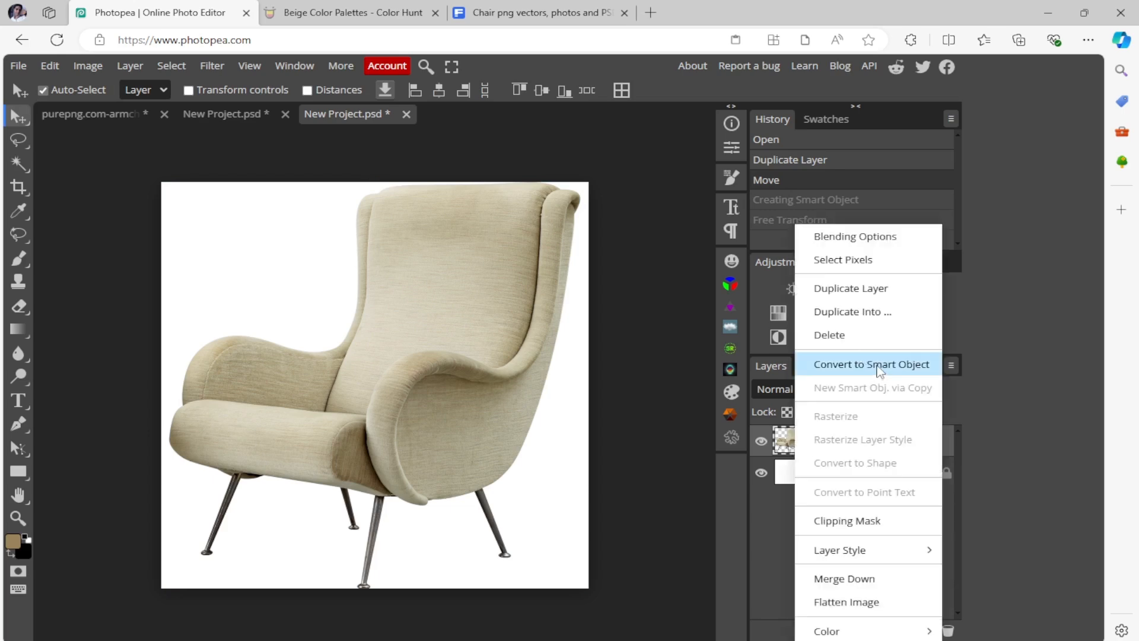
{"action": "left_click", "coordinate": [876, 364]}
{"action": "left_click", "coordinate": [779, 183]}
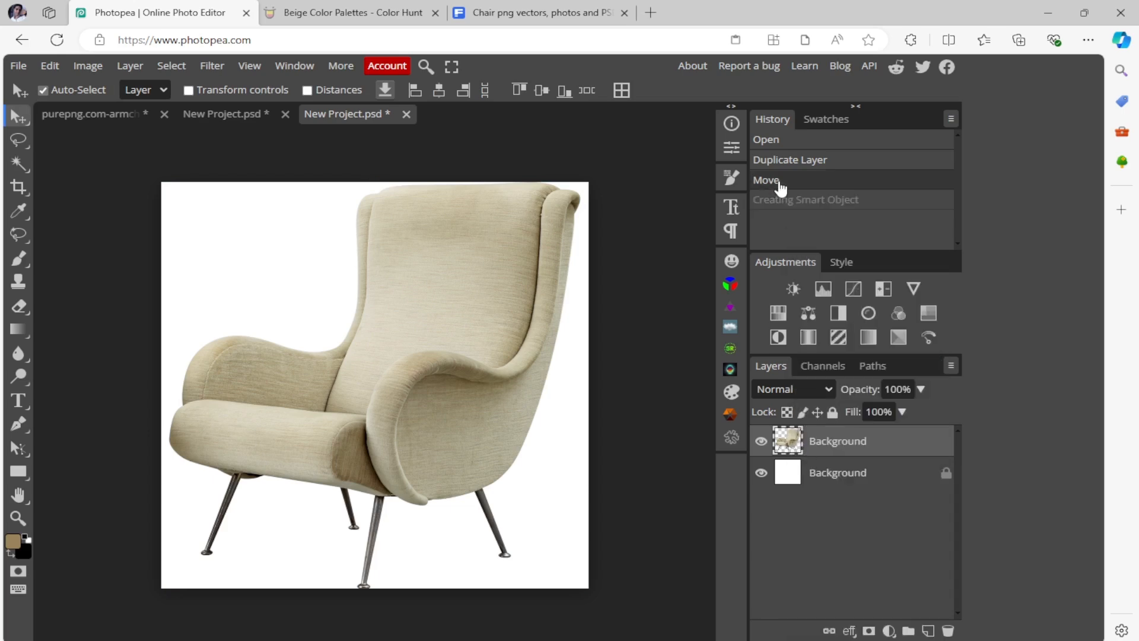
Try shrinking and re-enlarging the armchair layer without a smart object, and undo both transforms
{"action": "key", "text": "ctrl+t"}
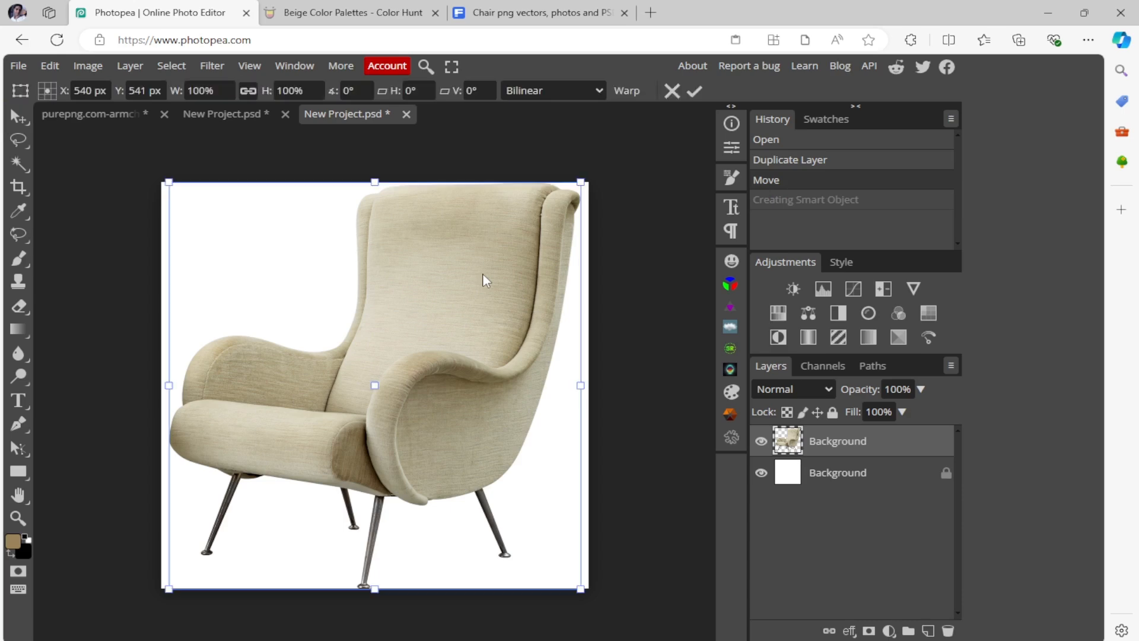
{"action": "left_click_drag", "start_coordinate": [578, 187], "coordinate": [198, 559]}
{"action": "left_click", "coordinate": [694, 90]}
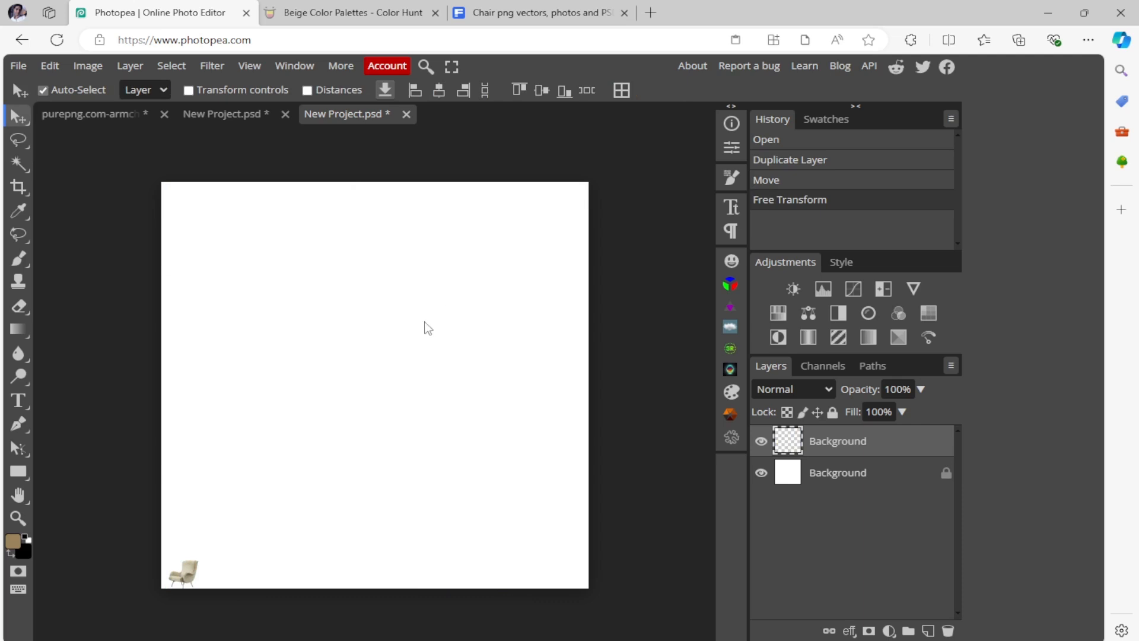
{"action": "key", "text": "ctrl+t"}
{"action": "left_click_drag", "start_coordinate": [199, 560], "coordinate": [641, 159]}
{"action": "left_click", "coordinate": [694, 90]}
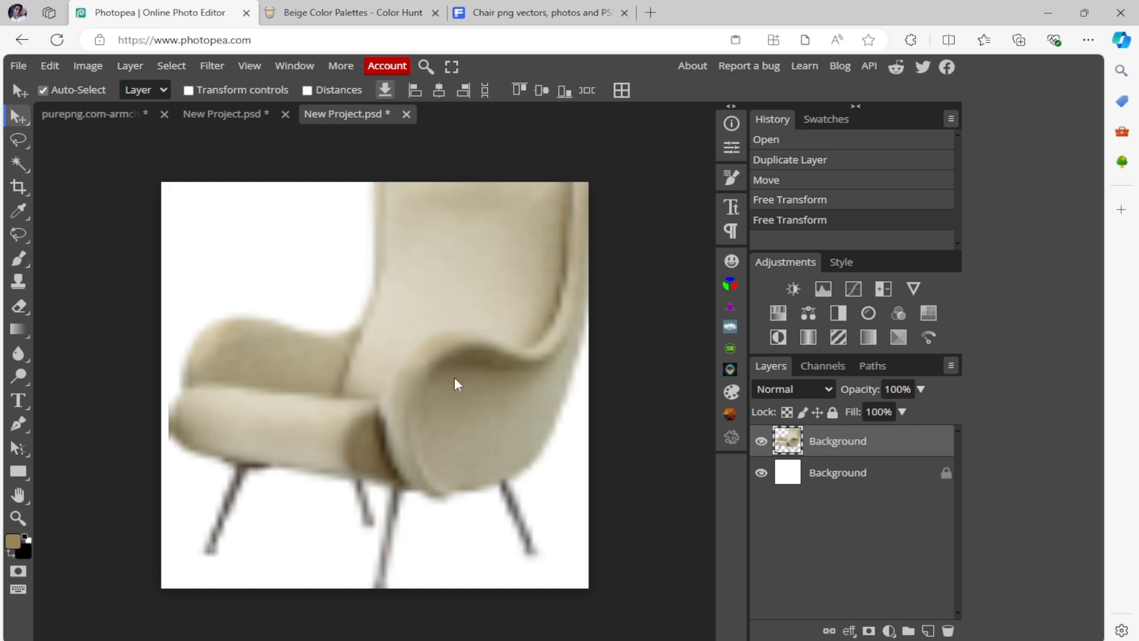
{"action": "key", "text": "ctrl+z"}
{"action": "key", "text": "ctrl+z"}
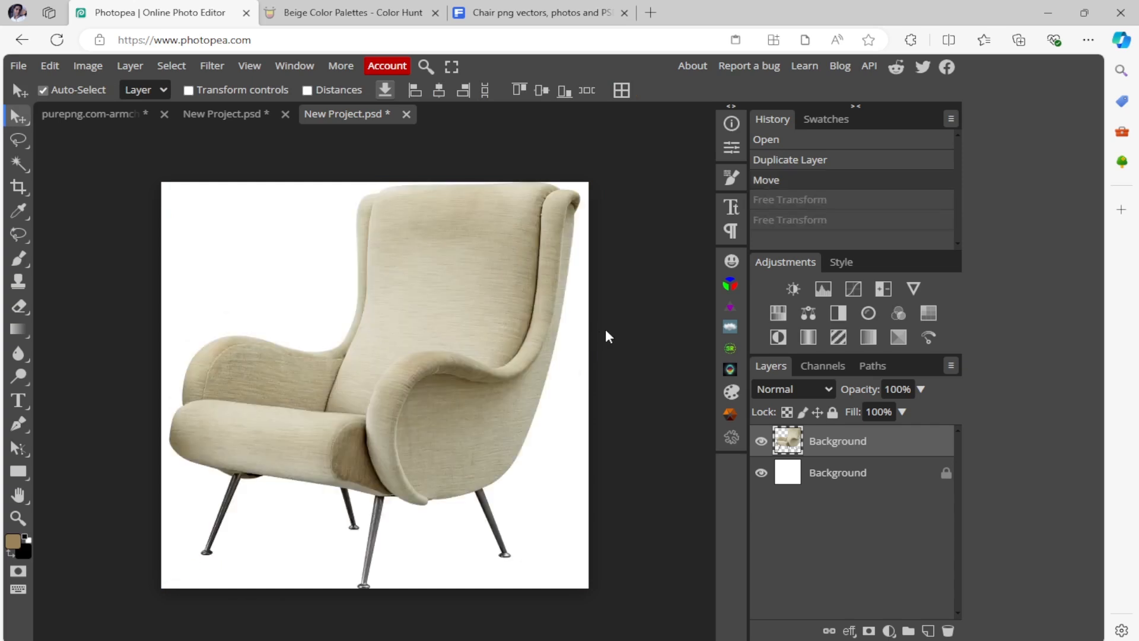
Convert the armchair layer to a smart object and scale it to about 103%
{"action": "right_click", "coordinate": [767, 444]}
{"action": "left_click", "coordinate": [843, 363]}
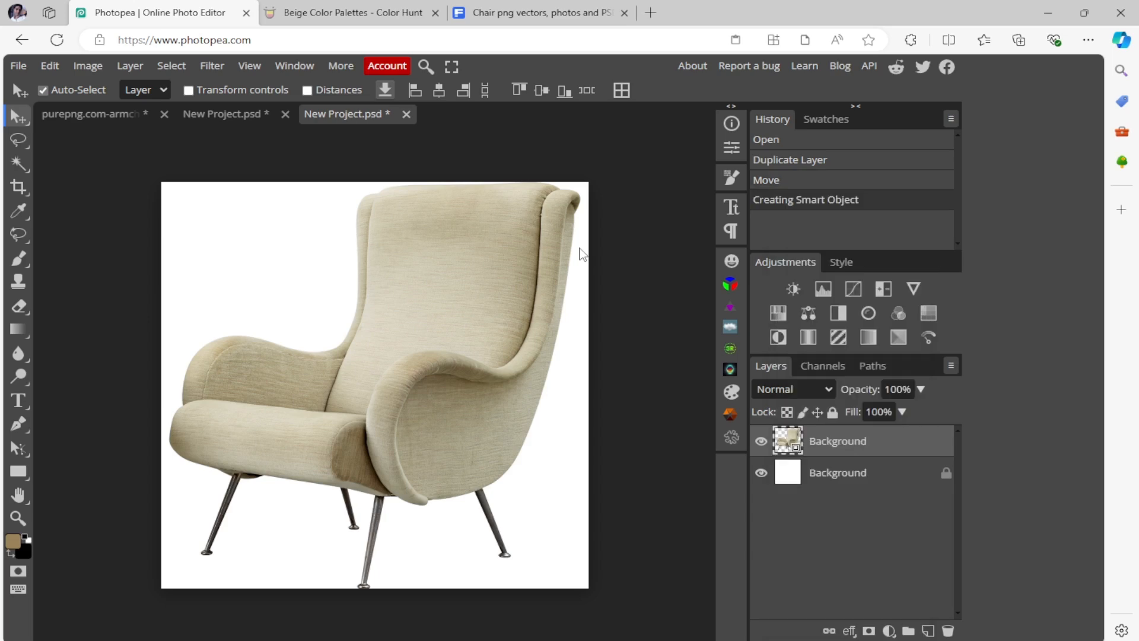
{"action": "key", "text": "ctrl+t"}
{"action": "mouse_move", "coordinate": [584, 186]}
{"action": "left_mouse_down"}
{"action": "mouse_move", "coordinate": [261, 521]}
{"action": "mouse_move", "coordinate": [223, 535]}
{"action": "mouse_move", "coordinate": [516, 223]}
{"action": "mouse_move", "coordinate": [593, 168]}
{"action": "left_mouse_up"}
{"action": "left_click", "coordinate": [585, 90]}
{"action": "key", "text": "ctrl+t"}
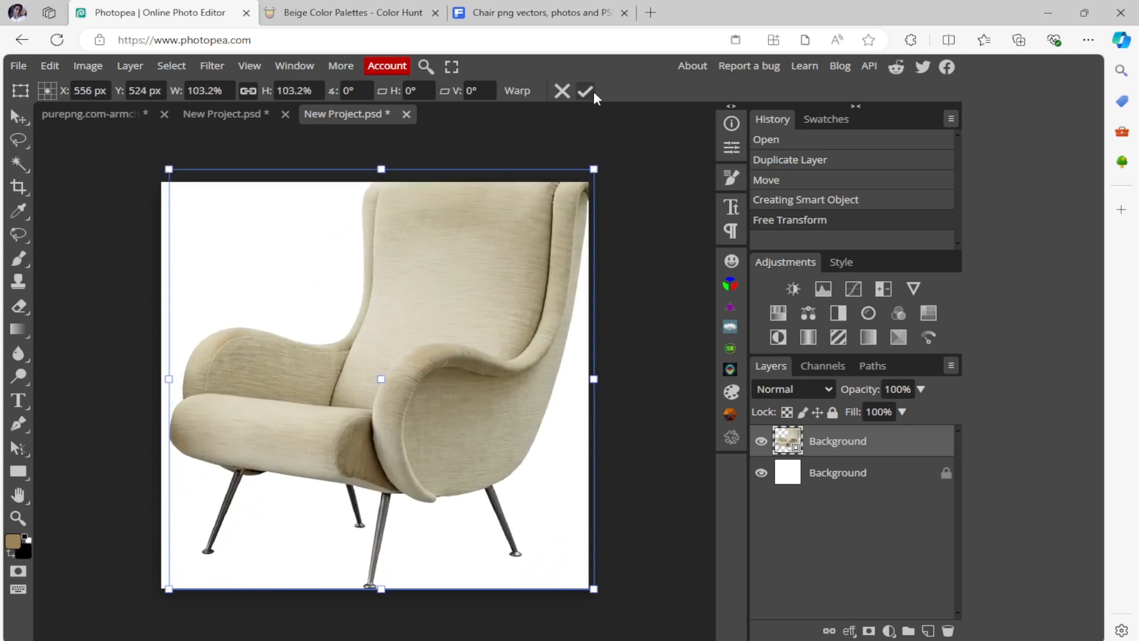
{"action": "left_click", "coordinate": [585, 90]}
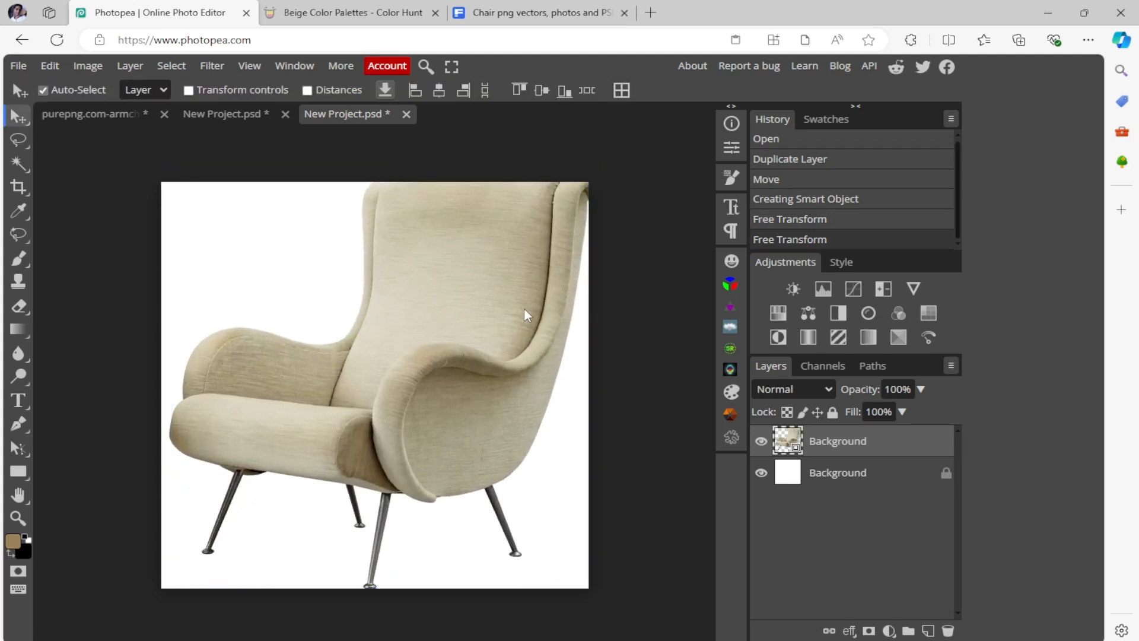
Scale the armchair to about 41% and centre it on the canvas at 540 px, 540 px
{"action": "left_click_drag", "start_coordinate": [524, 307], "coordinate": [507, 388]}
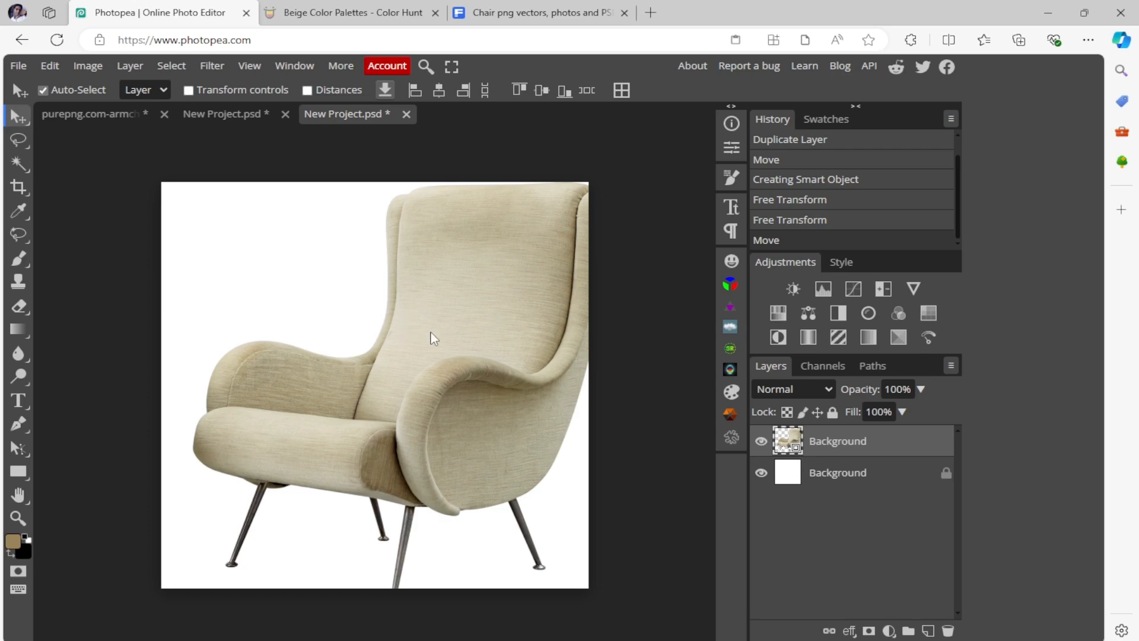
{"action": "key", "text": "ctrl+t"}
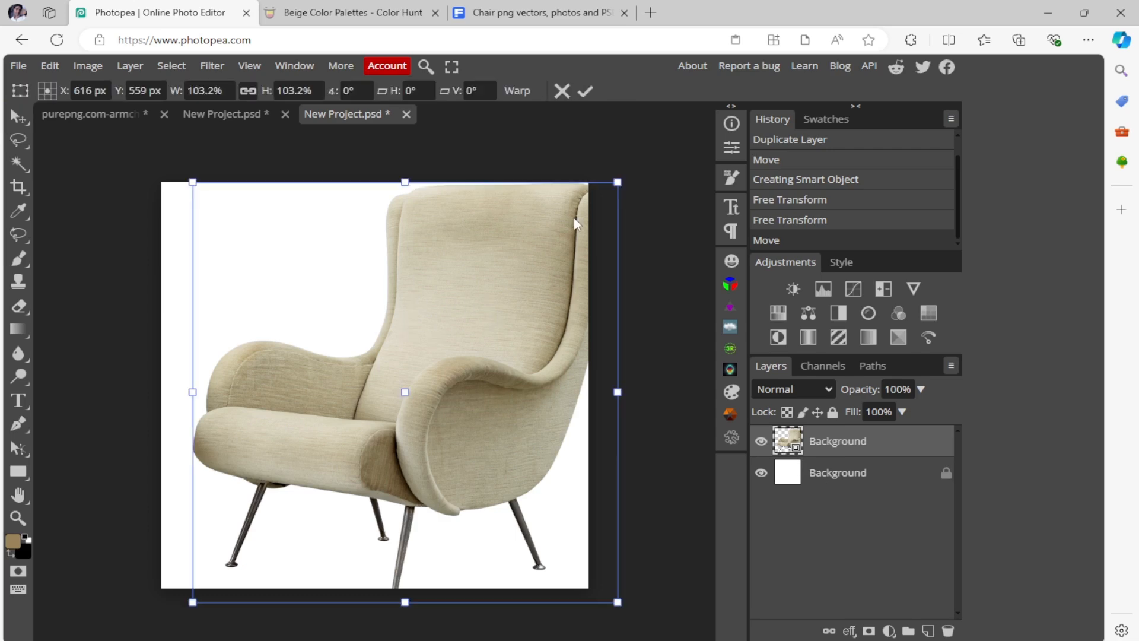
{"action": "left_click_drag", "start_coordinate": [613, 186], "coordinate": [373, 426]}
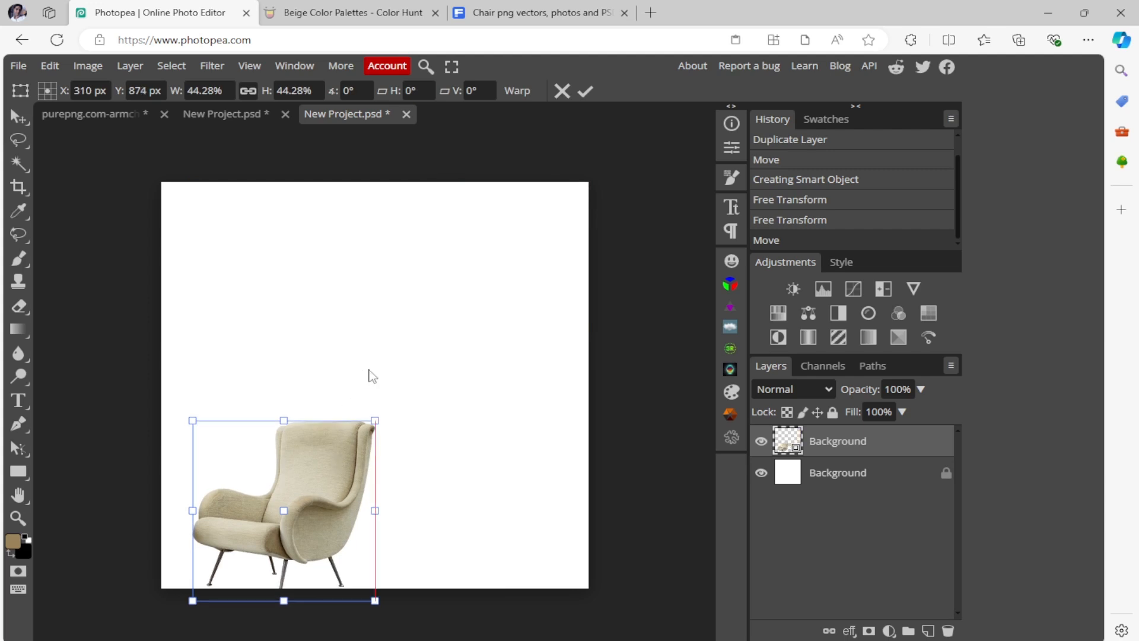
{"action": "left_click_drag", "start_coordinate": [345, 464], "coordinate": [454, 308]}
{"action": "left_click_drag", "start_coordinate": [414, 341], "coordinate": [415, 350]}
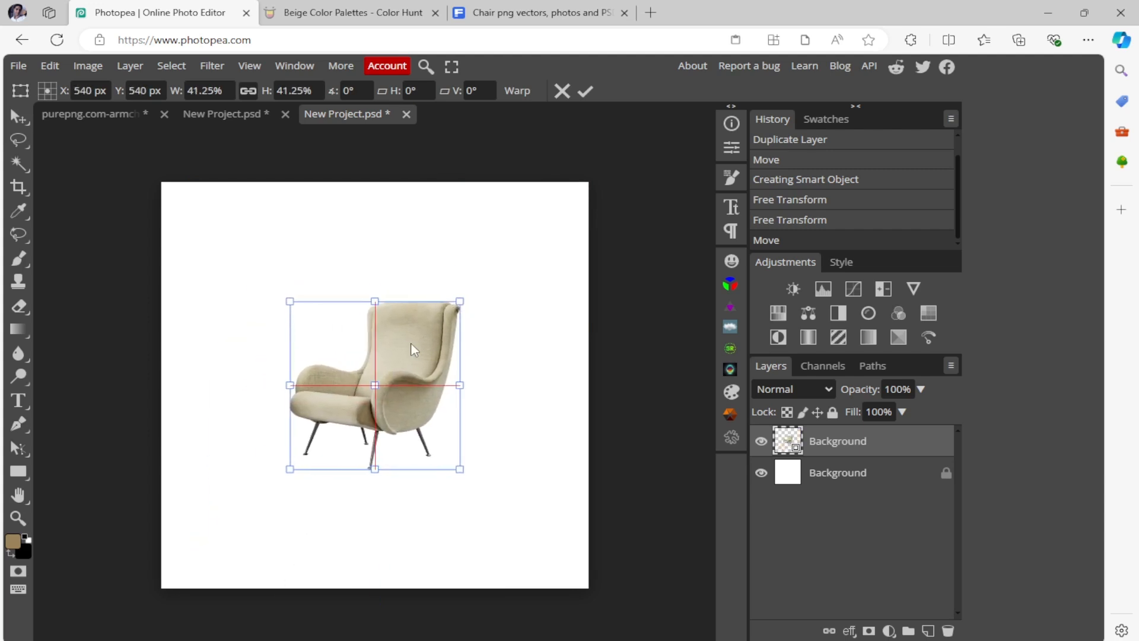
{"action": "left_click", "coordinate": [585, 92]}
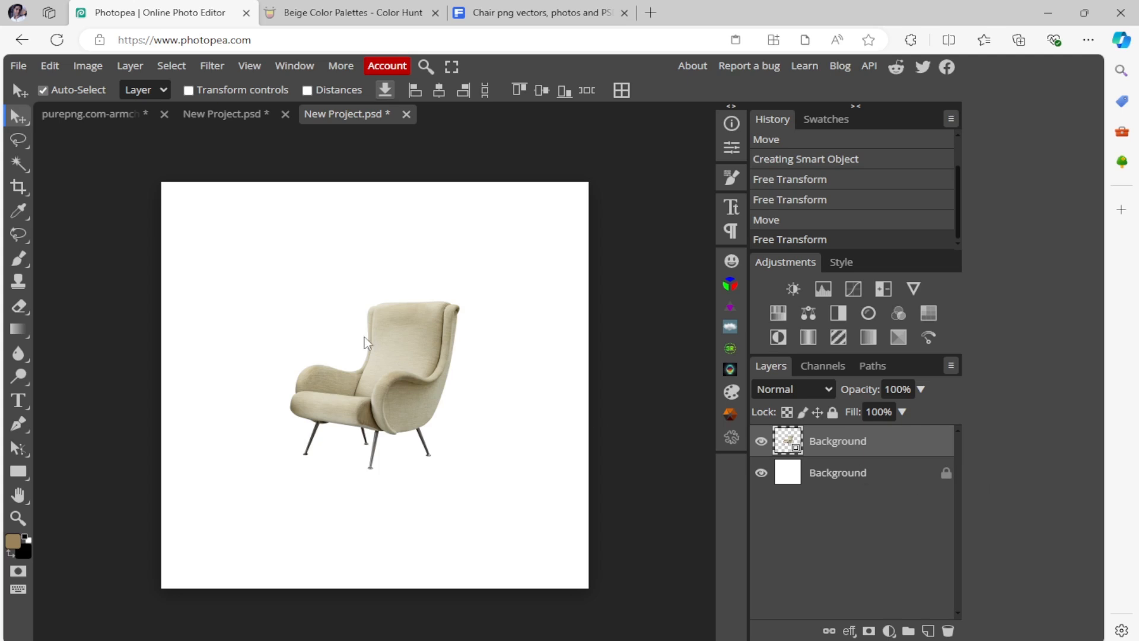
Fill the white background layer with the beige-to-brown radial gradient, running from the canvas centre to its lower-right corner
{"action": "left_click", "coordinate": [772, 480]}
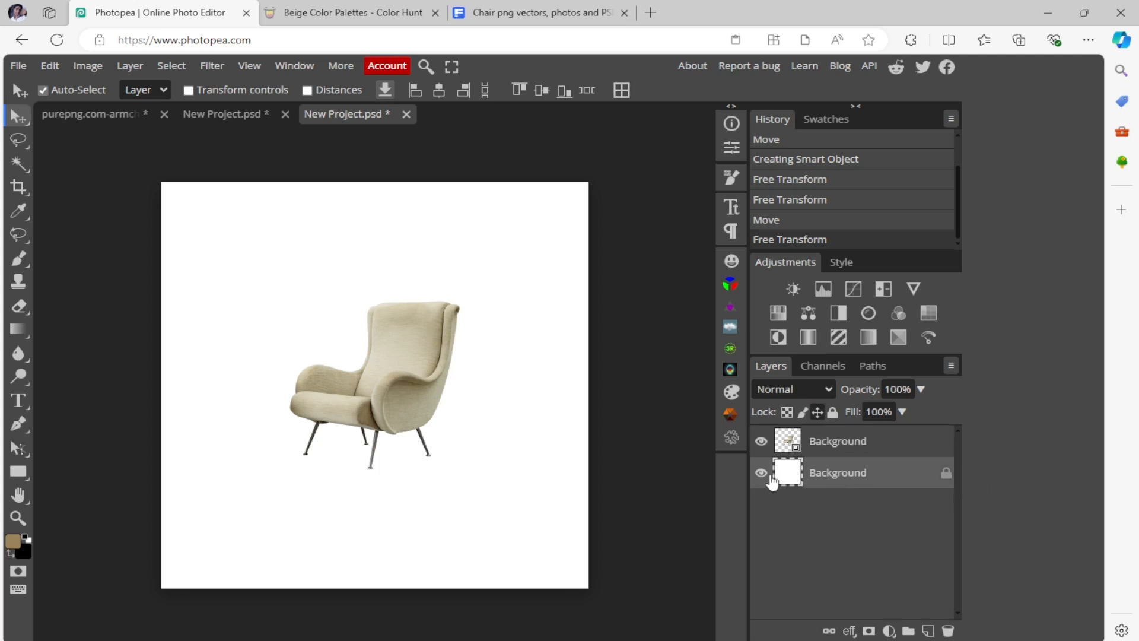
{"action": "left_click", "coordinate": [19, 329]}
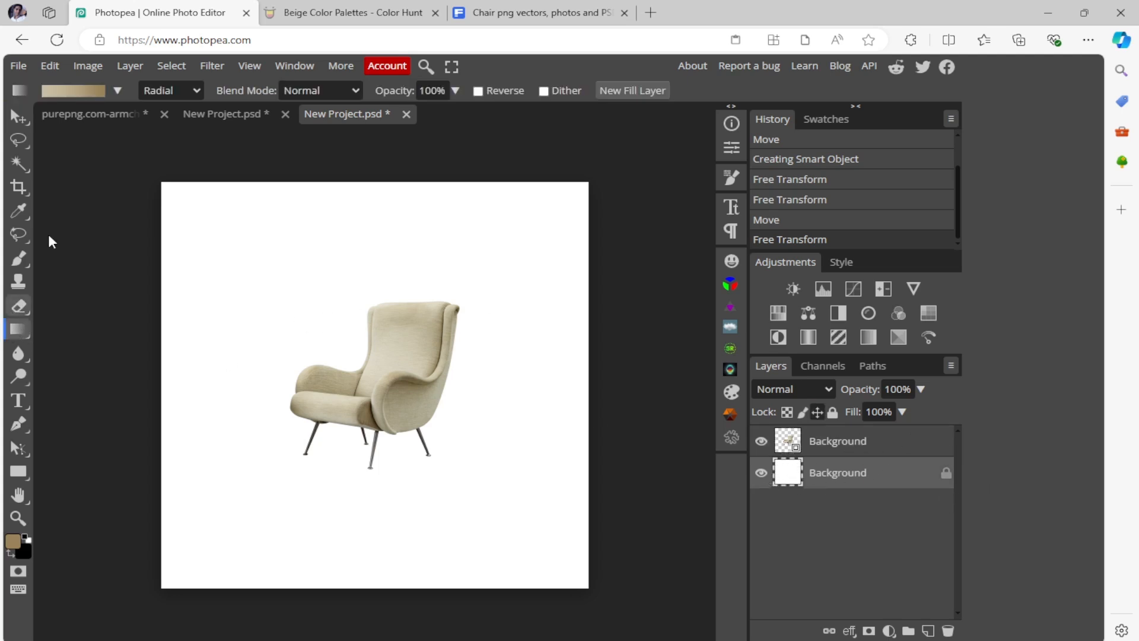
{"action": "left_click", "coordinate": [116, 92]}
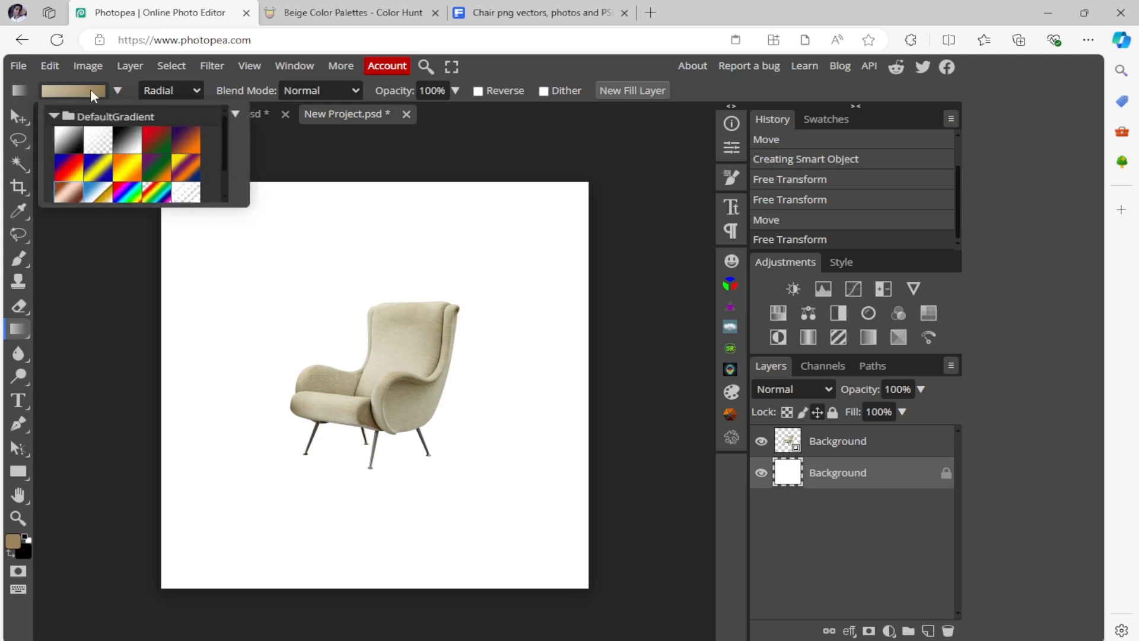
{"action": "left_click", "coordinate": [89, 89]}
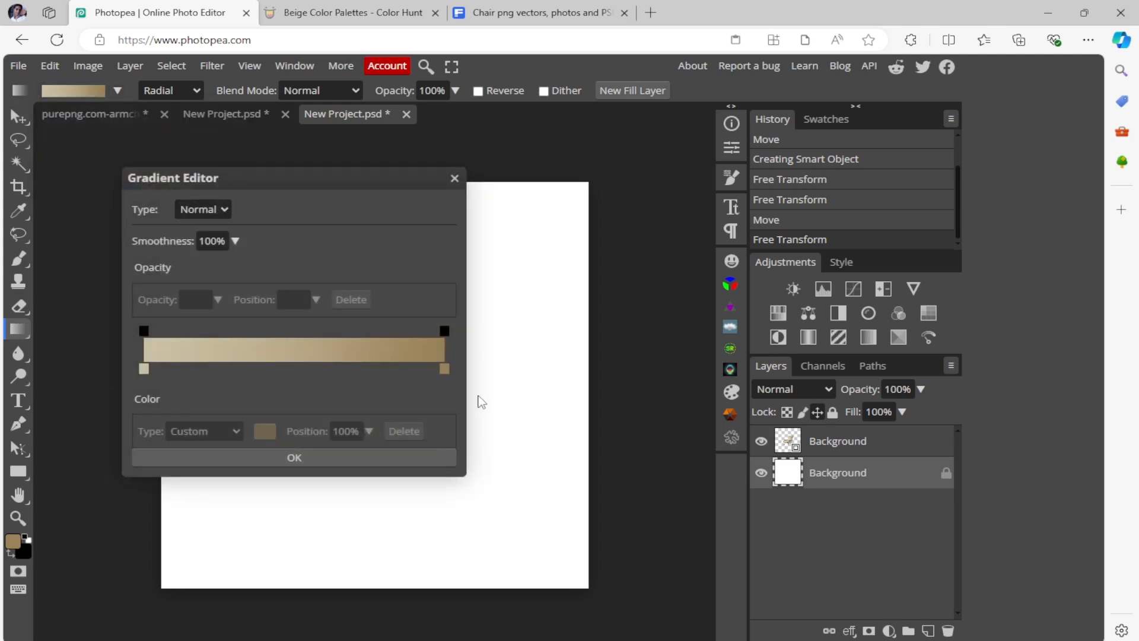
{"action": "left_click", "coordinate": [387, 458]}
{"action": "left_click", "coordinate": [180, 89]}
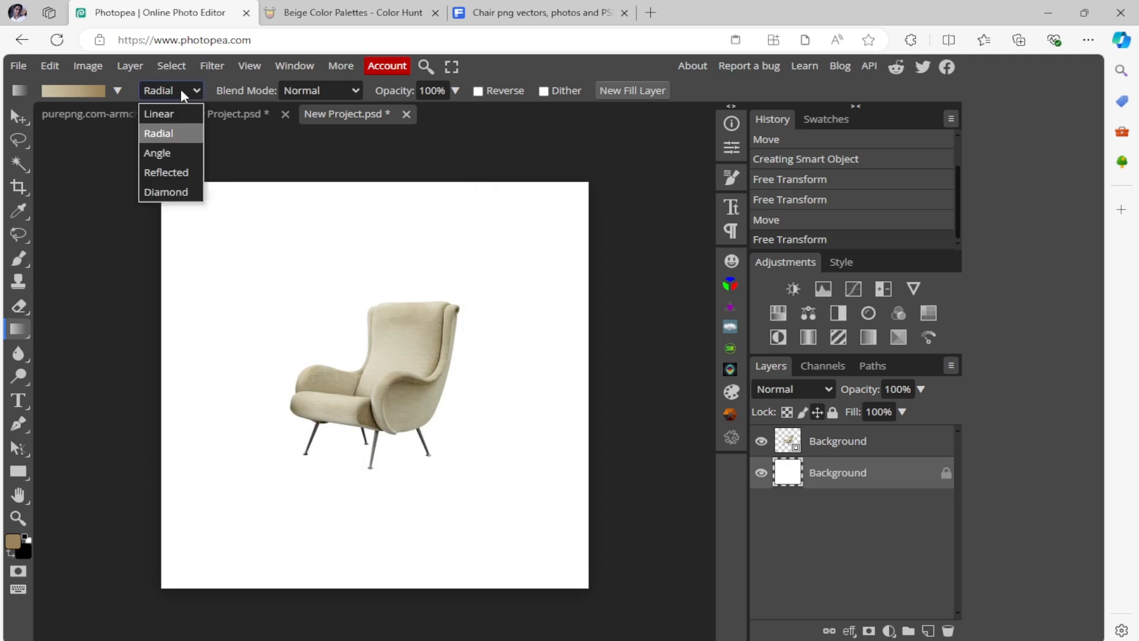
{"action": "left_click", "coordinate": [165, 133]}
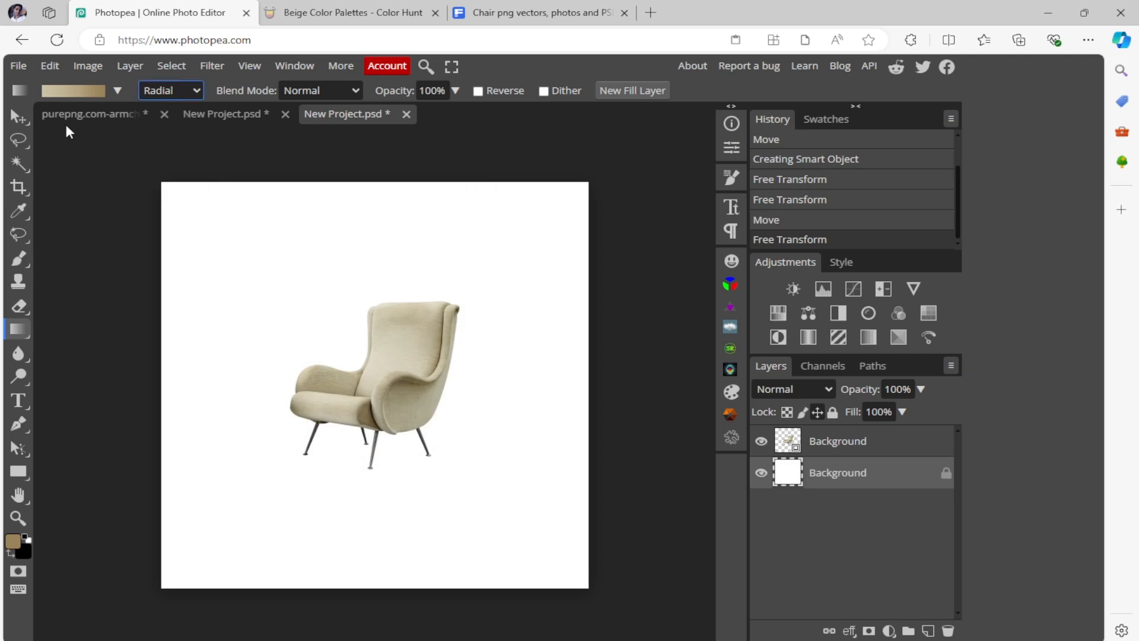
{"action": "left_click", "coordinate": [95, 90]}
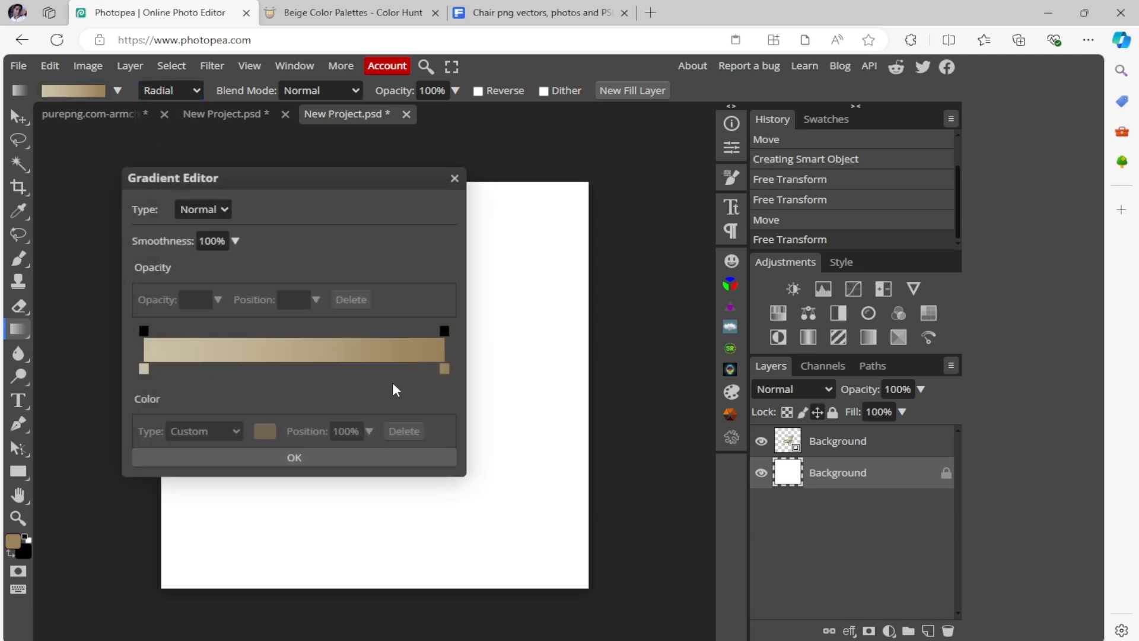
{"action": "left_click", "coordinate": [418, 455]}
{"action": "left_click_drag", "start_coordinate": [385, 370], "coordinate": [589, 589]}
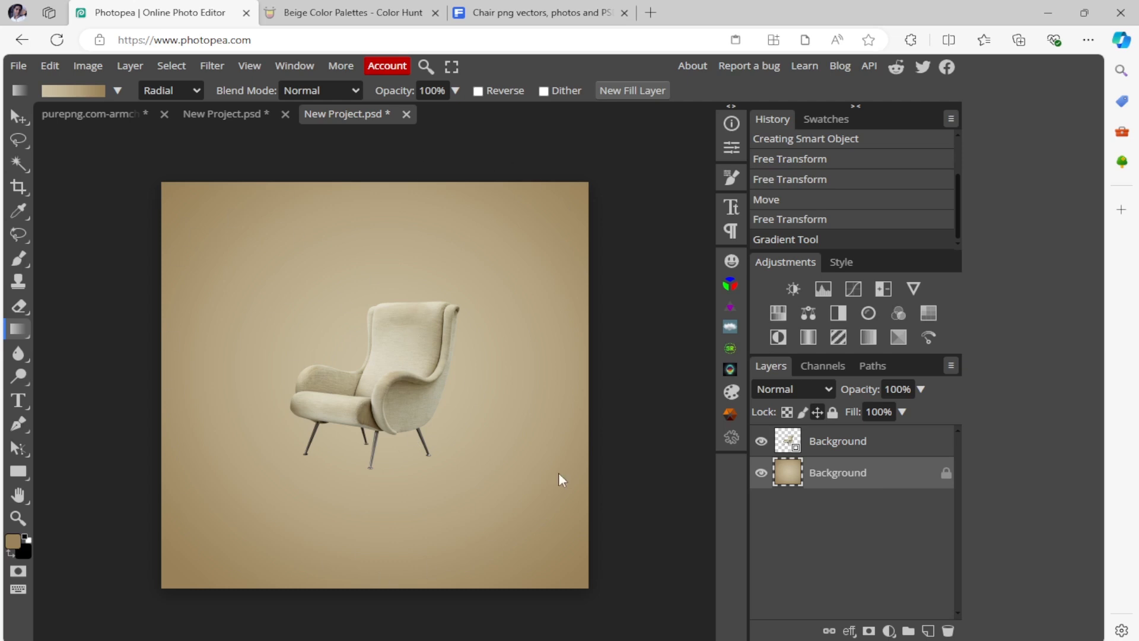
Select the armchair layer and review the finished furniture poster in the other open project
{"action": "left_click", "coordinate": [10, 113]}
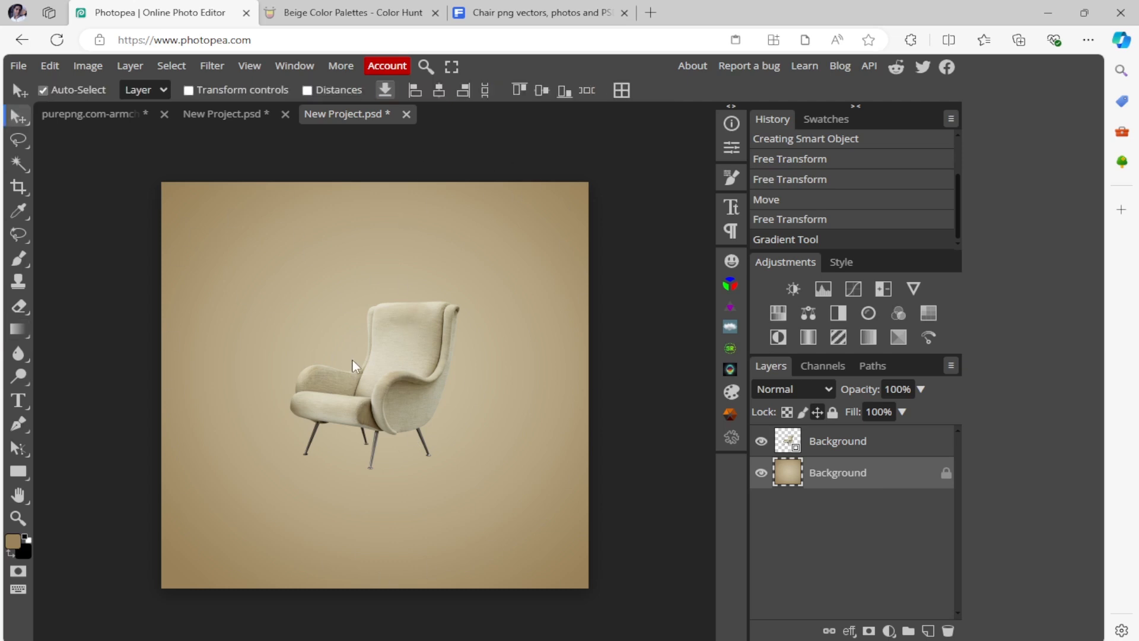
{"action": "mouse_move", "coordinate": [356, 366]}
{"action": "left_mouse_down"}
{"action": "mouse_move", "coordinate": [389, 392]}
{"action": "mouse_move", "coordinate": [356, 367]}
{"action": "left_mouse_up"}
{"action": "left_click", "coordinate": [225, 114]}
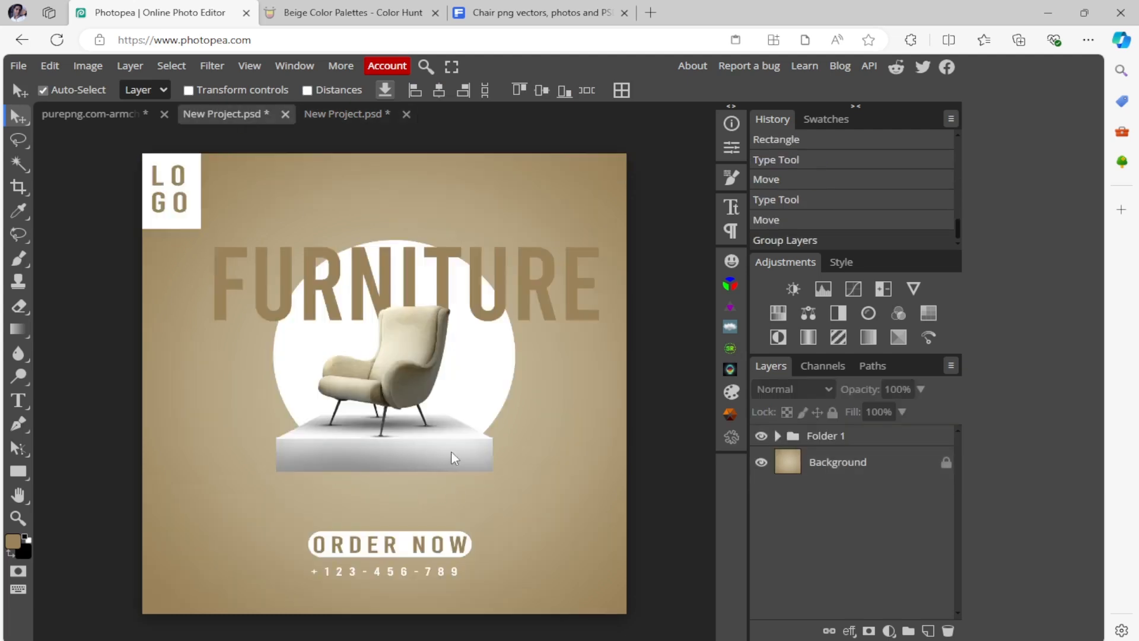
{"action": "left_click", "coordinate": [340, 114]}
Draw a wide, flat white rectangle without stroke across the armchair's legs and hide the armchair layer
{"action": "left_click", "coordinate": [14, 471]}
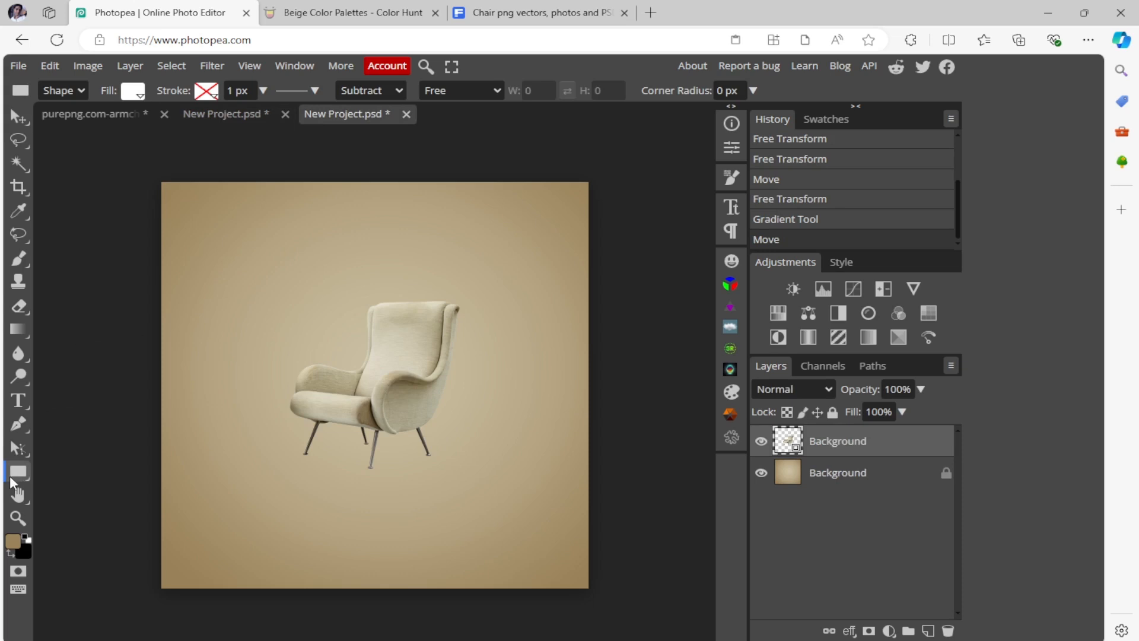
{"action": "left_click_drag", "start_coordinate": [304, 445], "coordinate": [500, 478]}
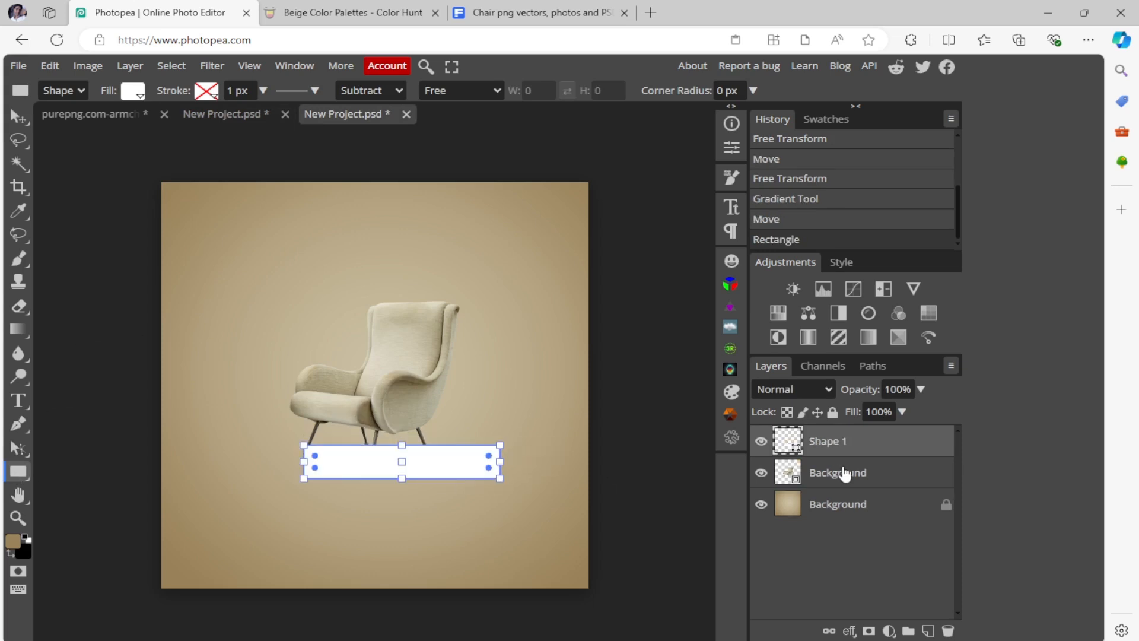
{"action": "left_click", "coordinate": [761, 473]}
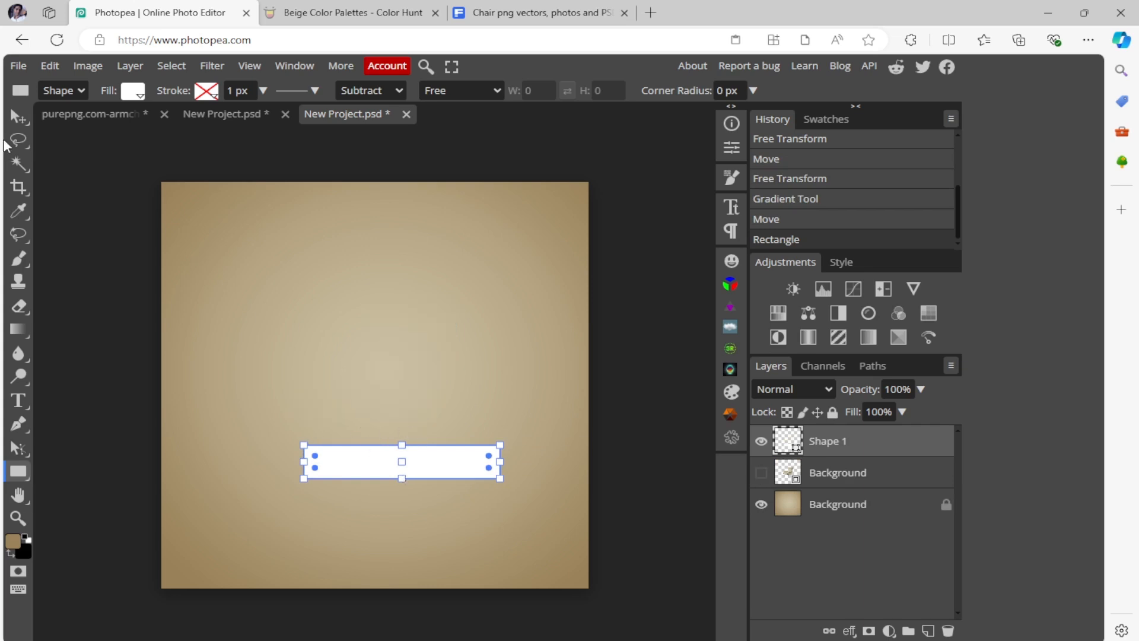
Move the white rectangle so it is horizontally centred in the lower part of the canvas
{"action": "key", "text": "v"}
{"action": "left_click_drag", "start_coordinate": [449, 461], "coordinate": [420, 446]}
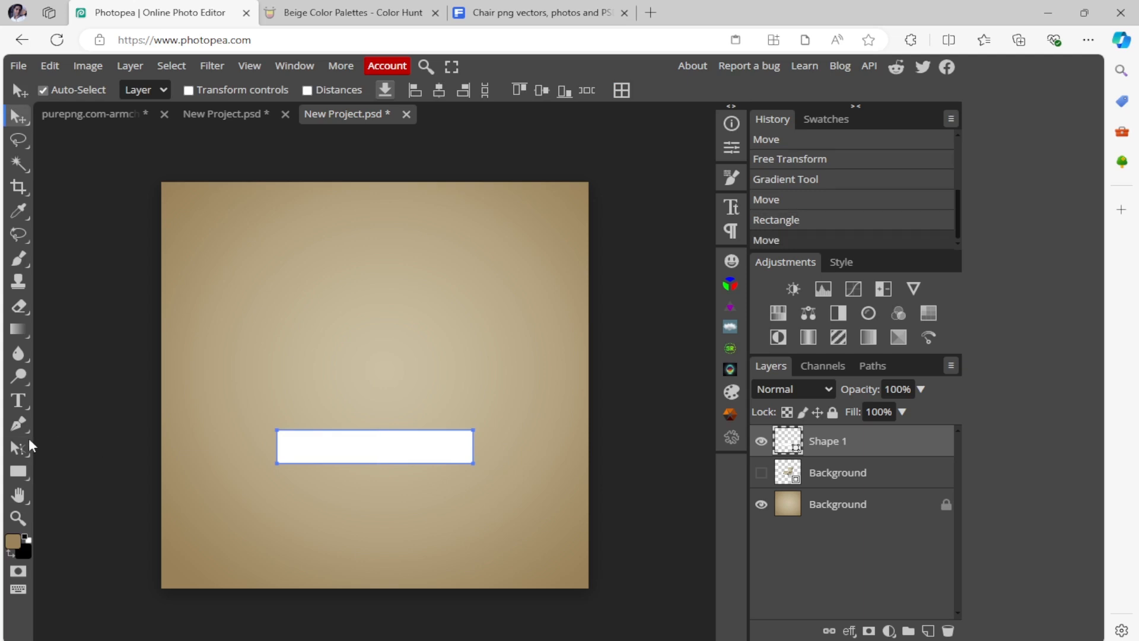
{"action": "left_click", "coordinate": [18, 471]}
{"action": "left_click_drag", "start_coordinate": [276, 386], "coordinate": [474, 416]}
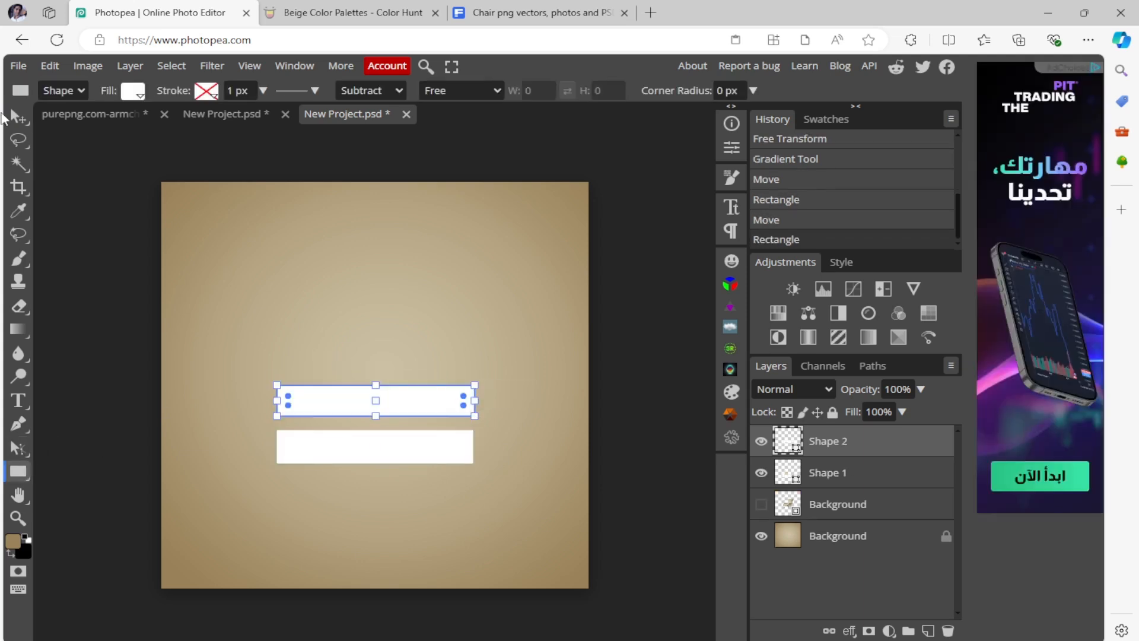
{"action": "left_click", "coordinate": [19, 116]}
{"action": "left_click_drag", "start_coordinate": [395, 407], "coordinate": [394, 421]}
{"action": "left_click", "coordinate": [948, 631]}
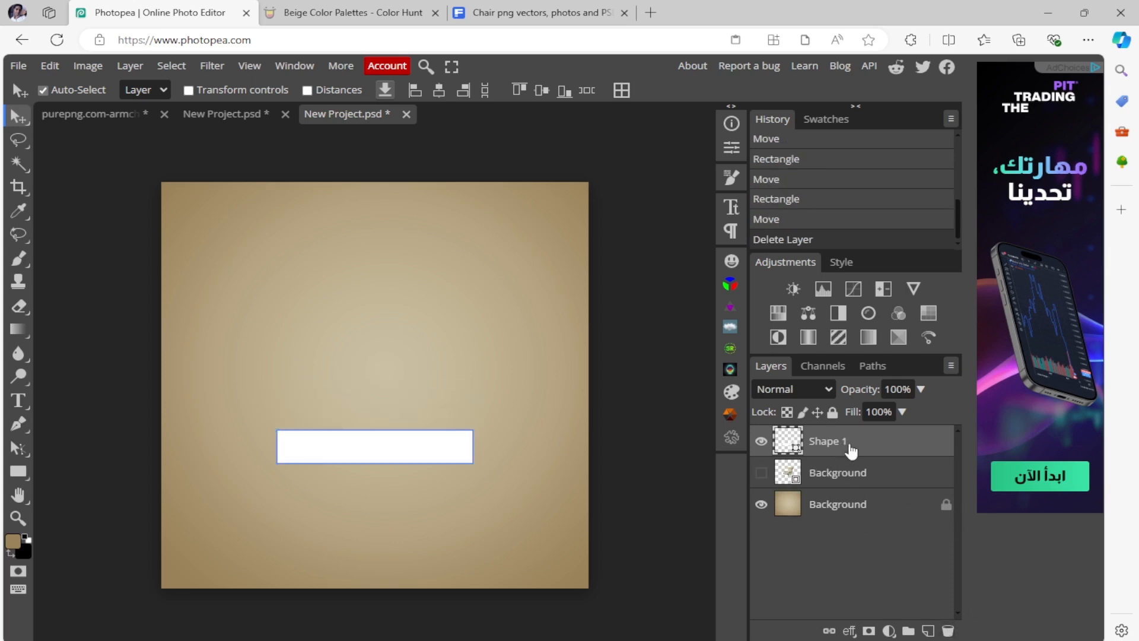
Duplicate the white rectangle and move the copy straight up so it slightly overlaps the original's upper edge
{"action": "left_click_drag", "start_coordinate": [896, 446], "coordinate": [928, 630]}
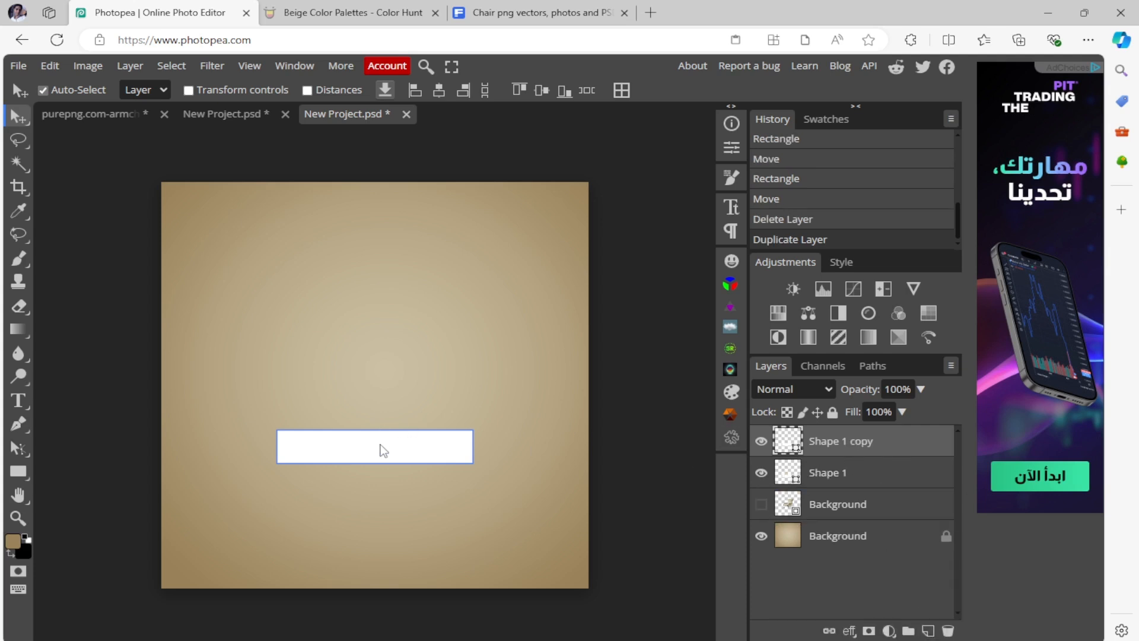
{"action": "left_click_drag", "start_coordinate": [379, 445], "coordinate": [437, 440]}
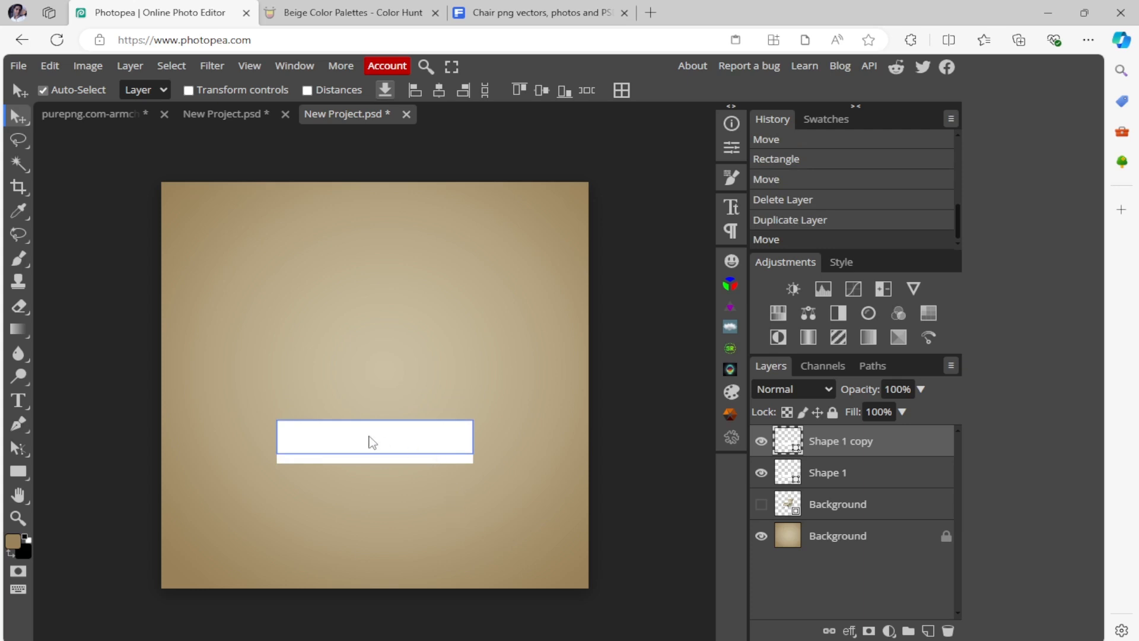
{"action": "left_click_drag", "start_coordinate": [372, 443], "coordinate": [373, 389]}
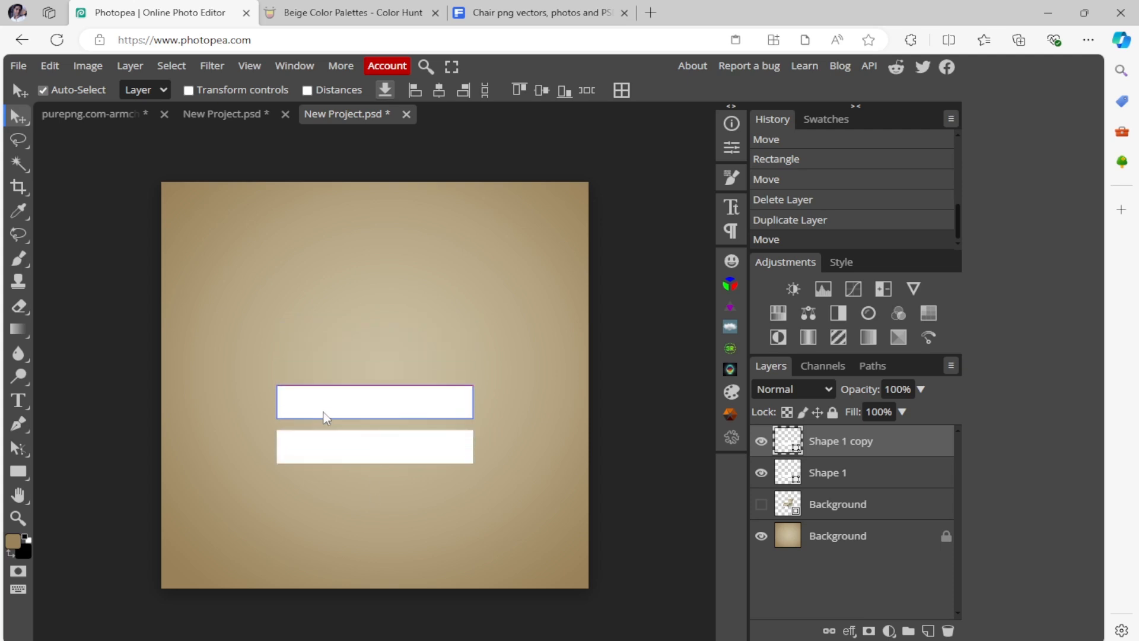
{"action": "left_click_drag", "start_coordinate": [324, 417], "coordinate": [372, 428]}
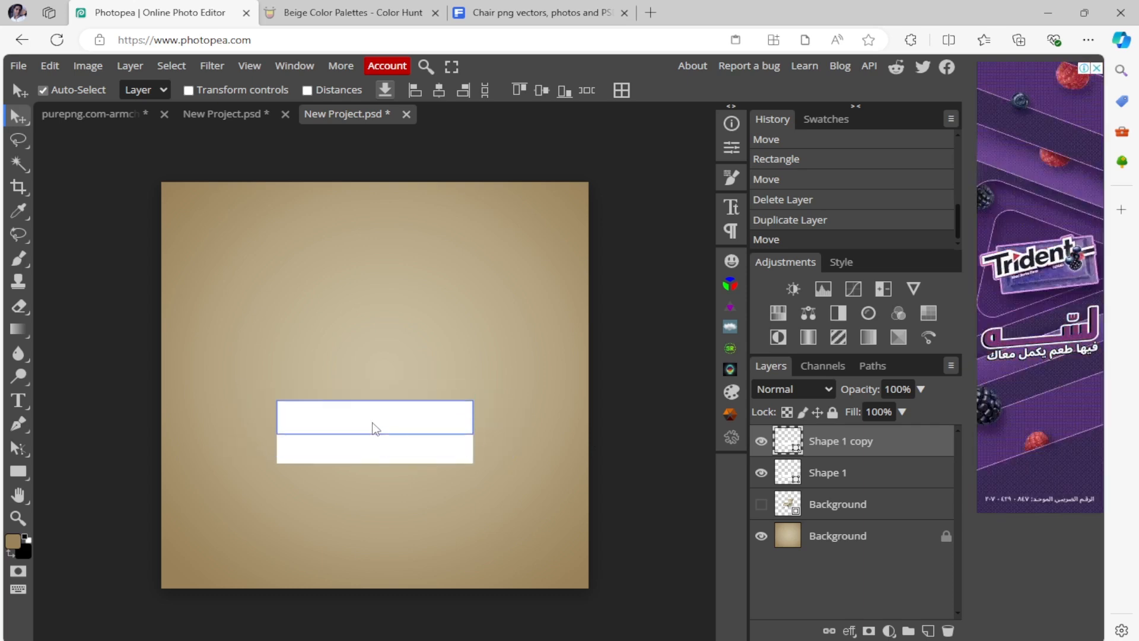
Examine both ends of the two overlapping white rectangles to check that their side edges line up
{"action": "scroll", "coordinate": [375, 478], "scroll_direction": "up", "scroll_amount": 3}
{"action": "scroll", "coordinate": [460, 458], "scroll_direction": "right", "scroll_amount": 3}
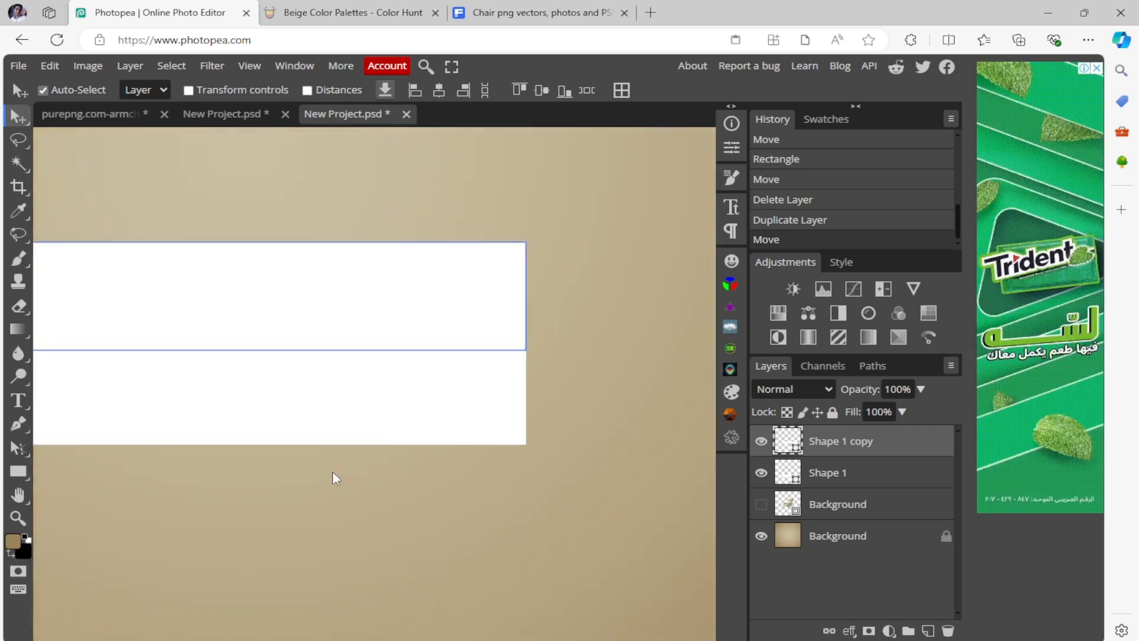
{"action": "left_click", "coordinate": [587, 387]}
{"action": "scroll", "coordinate": [518, 401], "scroll_direction": "left", "scroll_amount": 5}
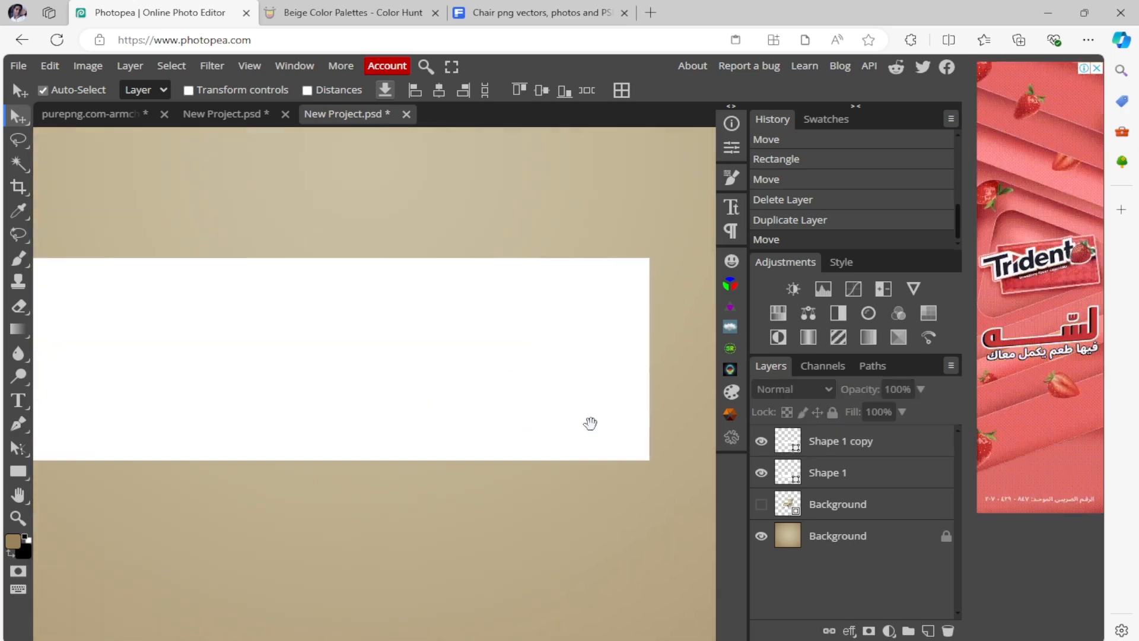
{"action": "left_click", "coordinate": [155, 424]}
{"action": "left_click", "coordinate": [205, 354]}
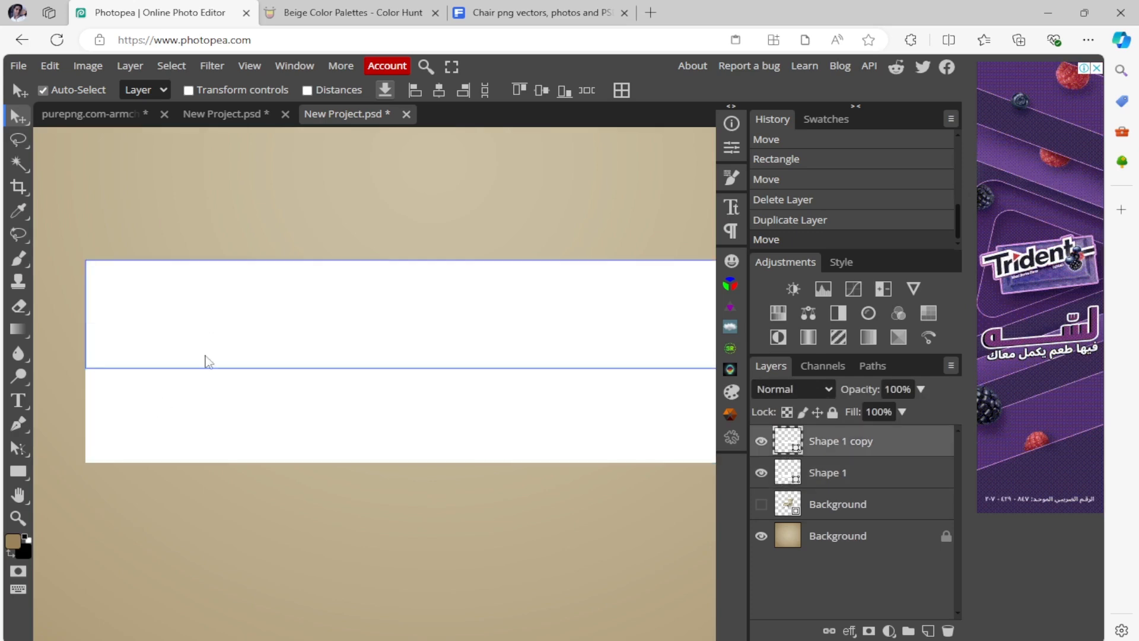
{"action": "left_click", "coordinate": [205, 420]}
{"action": "left_click", "coordinate": [239, 347]}
{"action": "left_click", "coordinate": [261, 412]}
{"action": "left_click", "coordinate": [262, 332]}
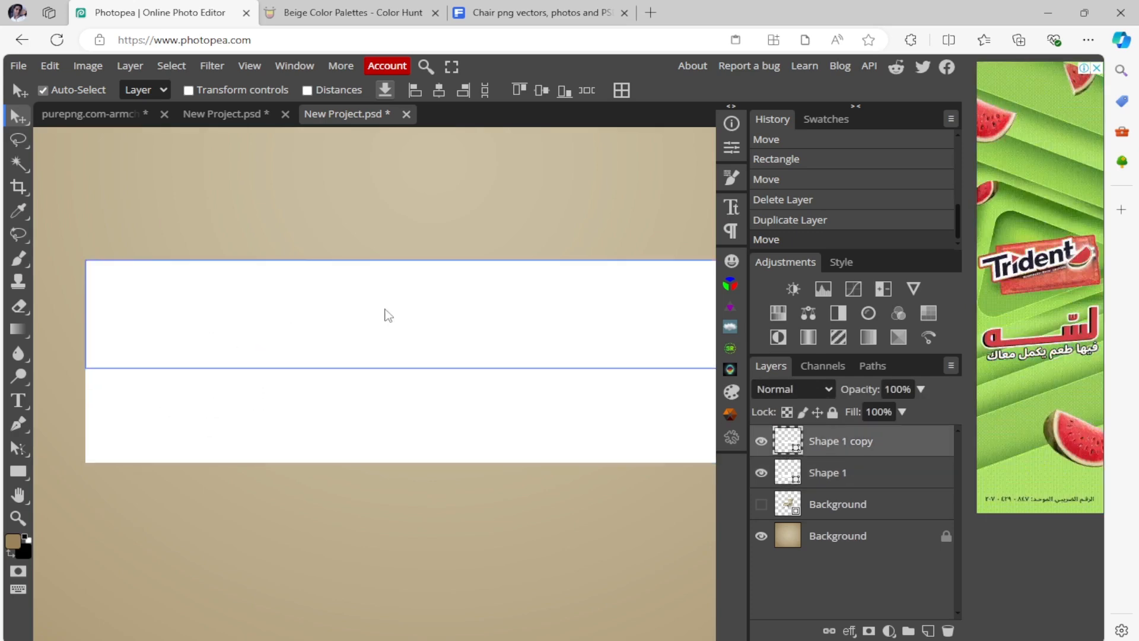
{"action": "scroll", "coordinate": [384, 315], "scroll_direction": "down", "scroll_amount": 5}
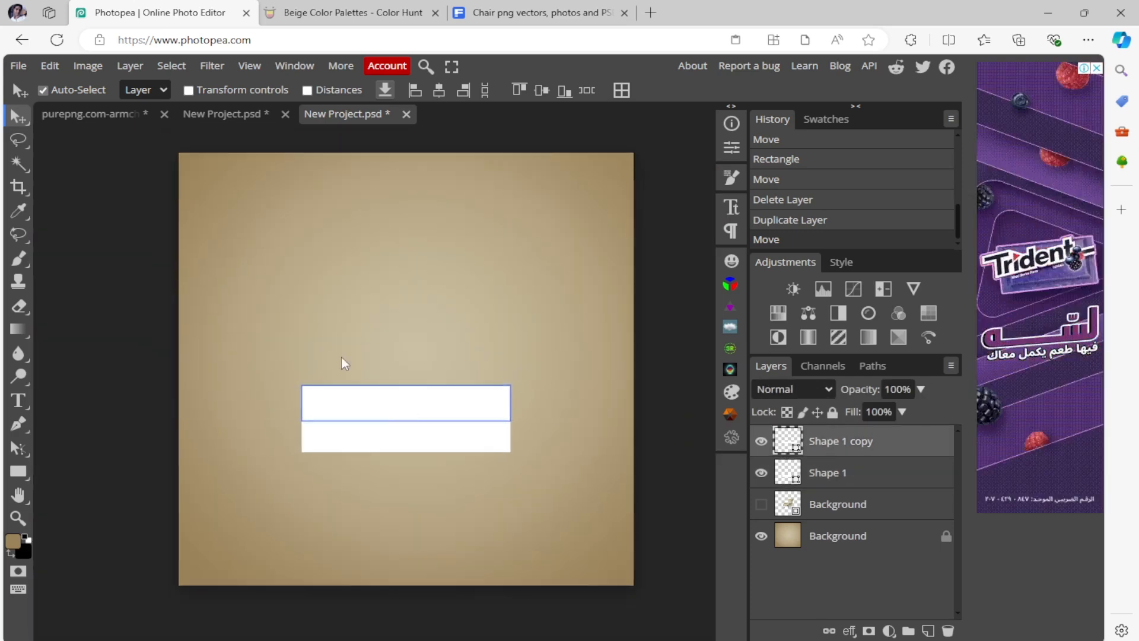
Narrow the copied rectangle's top edge with a Perspective transform and raise the resulting trapezoid onto the front rectangle's upper edge
{"action": "left_click", "coordinate": [50, 66]}
{"action": "mouse_move", "coordinate": [190, 437]}
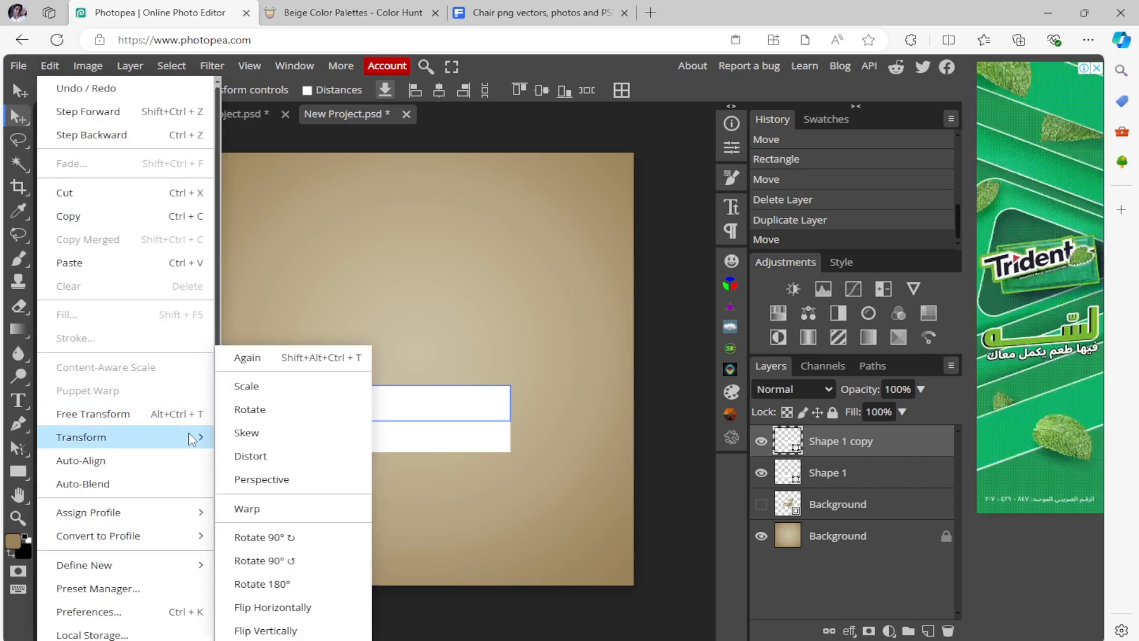
{"action": "left_click", "coordinate": [313, 479]}
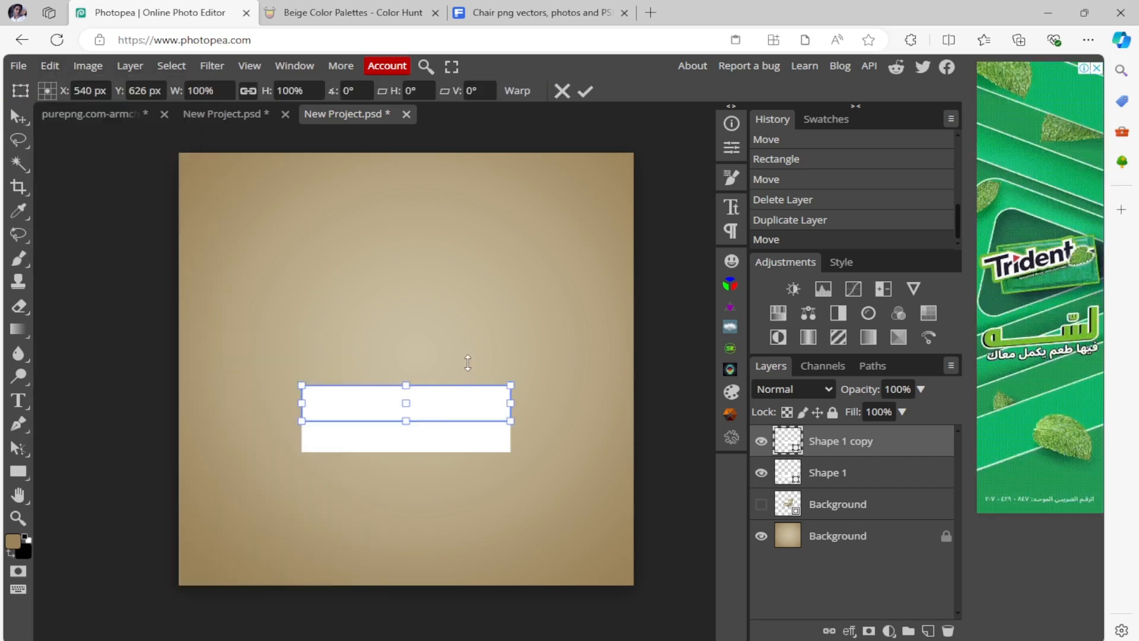
{"action": "scroll", "coordinate": [468, 362], "scroll_direction": "up", "scroll_amount": 2}
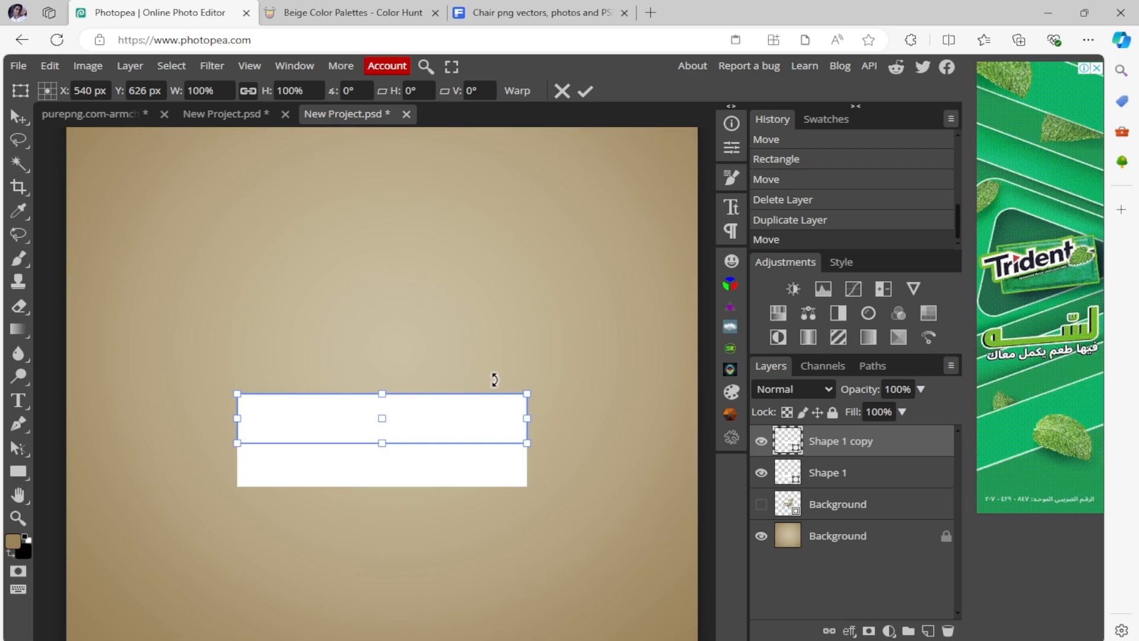
{"action": "left_click_drag", "start_coordinate": [526, 393], "coordinate": [449, 392]}
{"action": "left_click", "coordinate": [586, 91]}
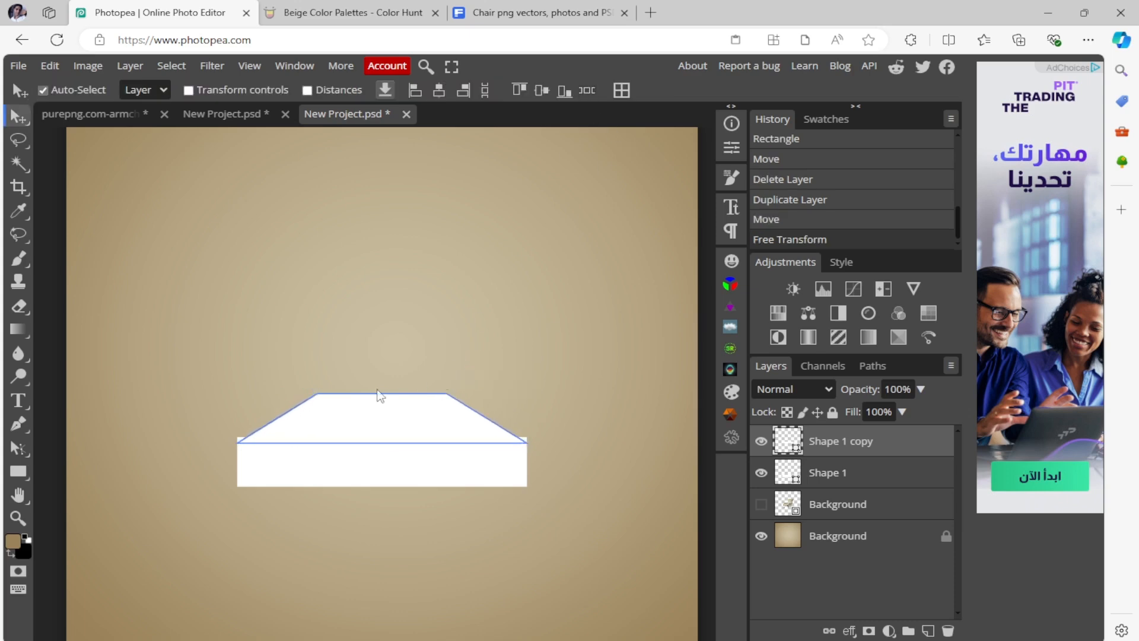
{"action": "left_click_drag", "start_coordinate": [400, 416], "coordinate": [399, 414]}
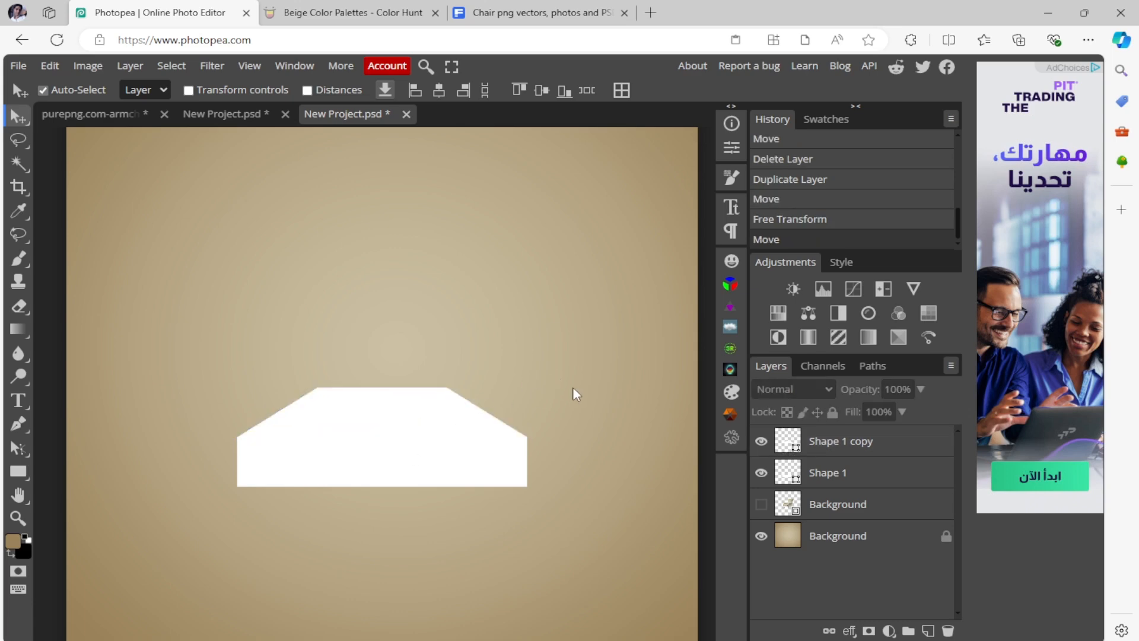
Using the finished poster in the other project as reference, show the armchair layer, move it above the shapes and stand it on the podium
{"action": "scroll", "coordinate": [522, 420], "scroll_direction": "down", "scroll_amount": 1}
{"action": "scroll", "coordinate": [522, 420], "scroll_direction": "down", "scroll_amount": 1}
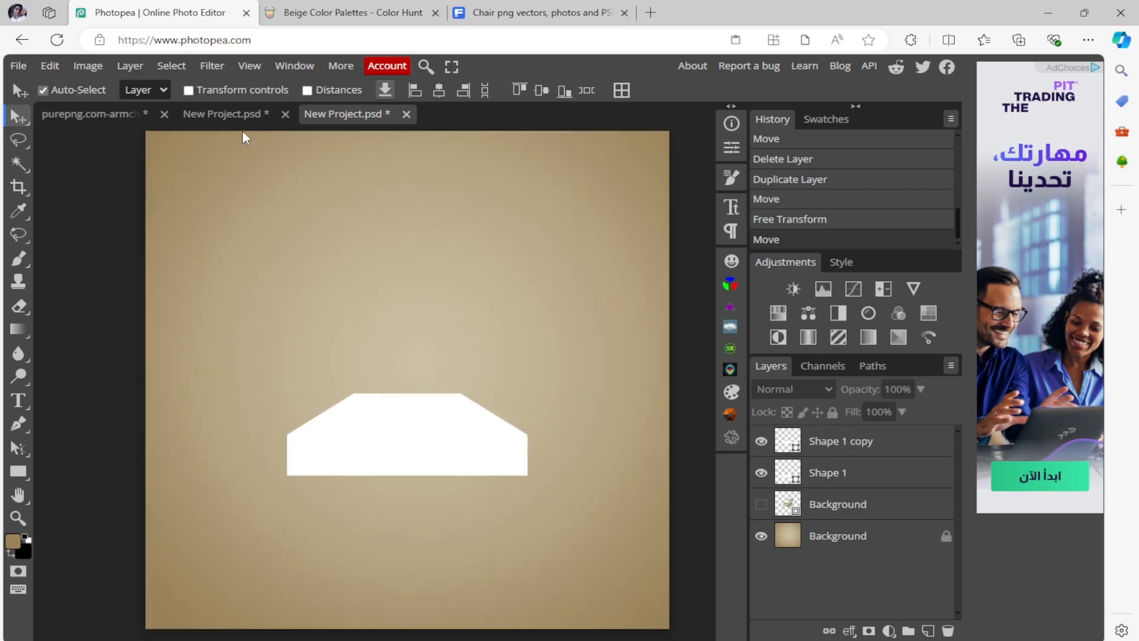
{"action": "left_click", "coordinate": [241, 113]}
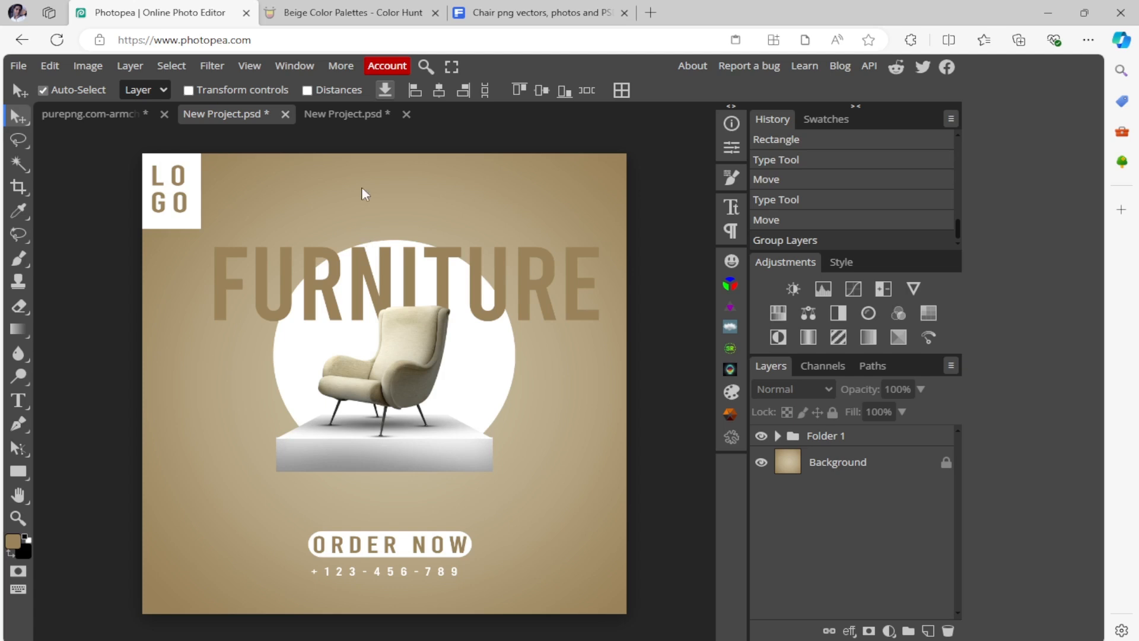
{"action": "left_click", "coordinate": [353, 114]}
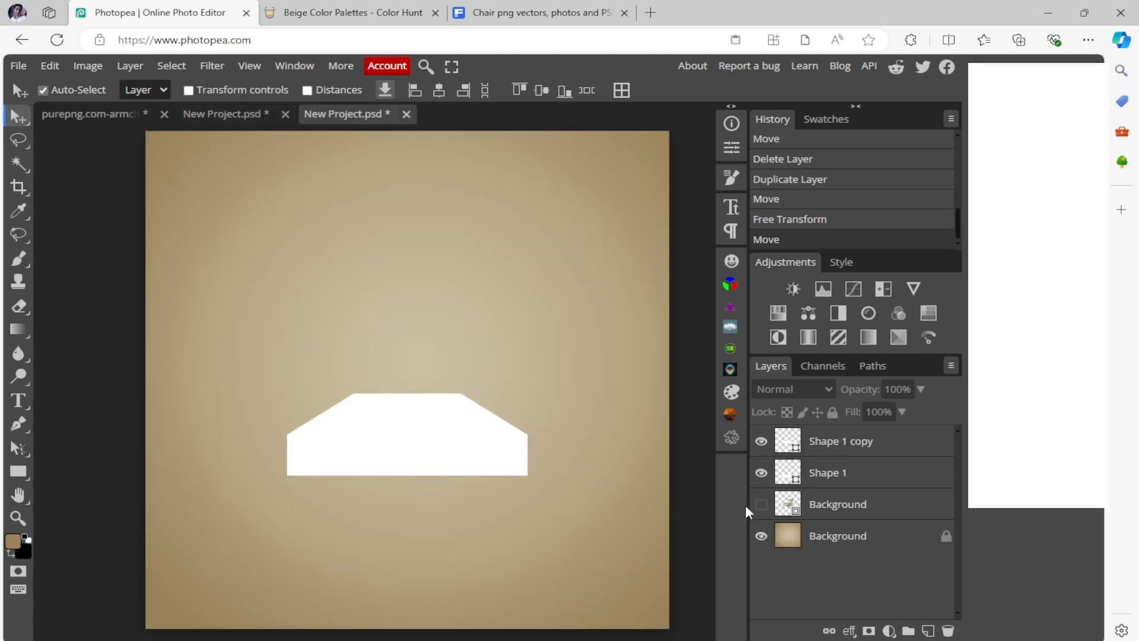
{"action": "left_click", "coordinate": [760, 505]}
{"action": "left_click_drag", "start_coordinate": [433, 354], "coordinate": [445, 325]}
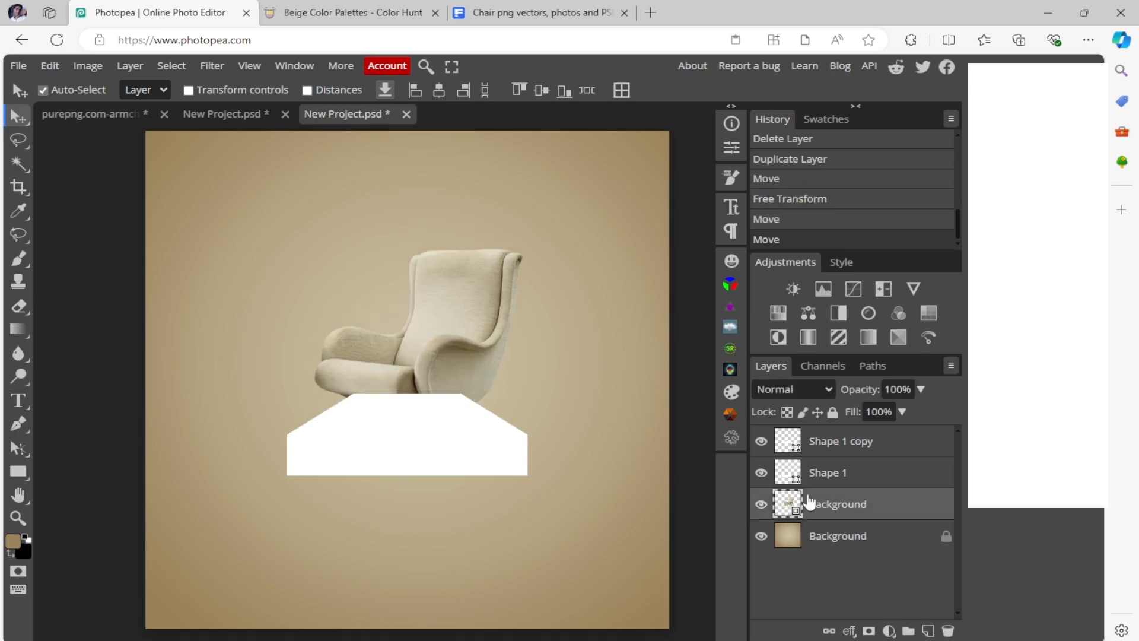
{"action": "left_click_drag", "start_coordinate": [808, 503], "coordinate": [890, 432]}
{"action": "left_click_drag", "start_coordinate": [423, 364], "coordinate": [423, 343]}
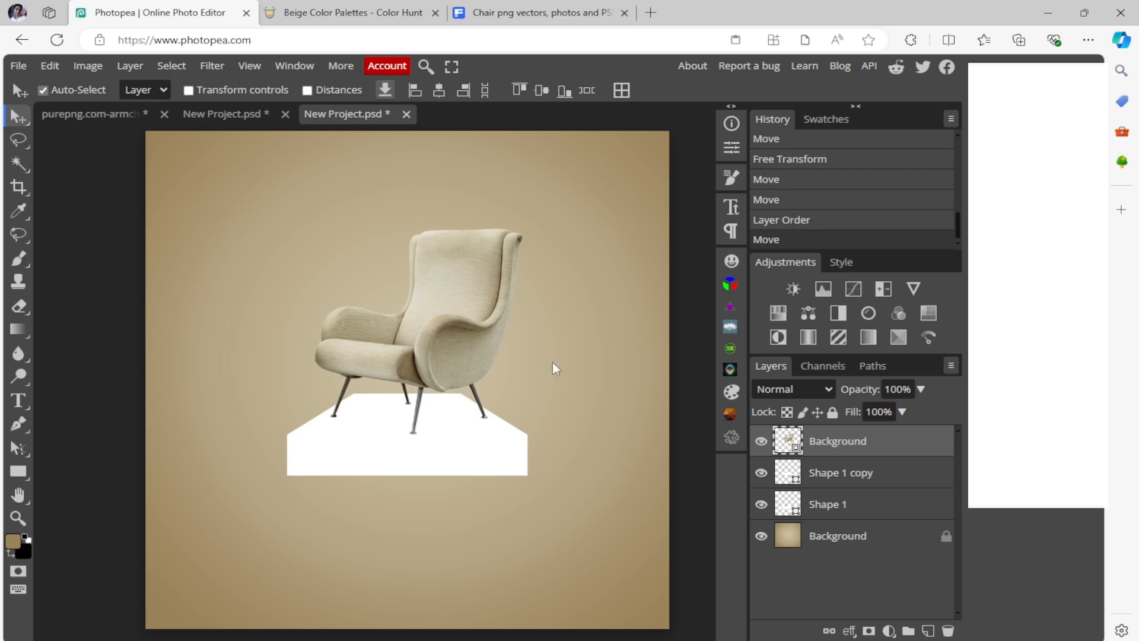
{"action": "left_click", "coordinate": [563, 362]}
{"action": "scroll", "coordinate": [540, 411], "scroll_direction": "down", "scroll_amount": 3}
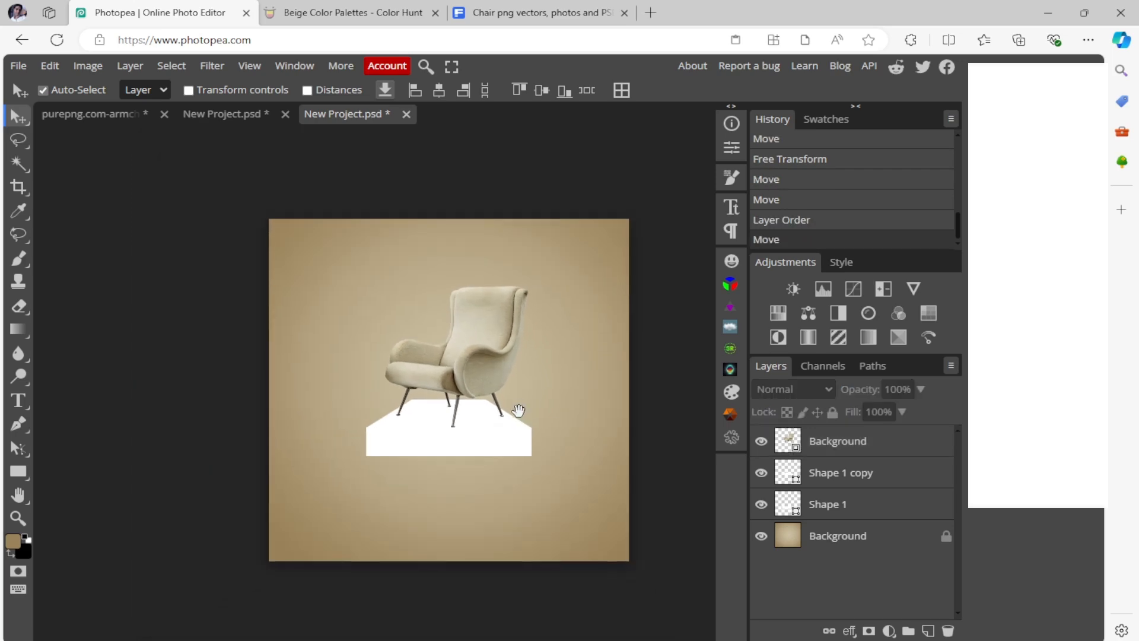
{"action": "scroll", "coordinate": [361, 463], "scroll_direction": "up", "scroll_amount": 5}
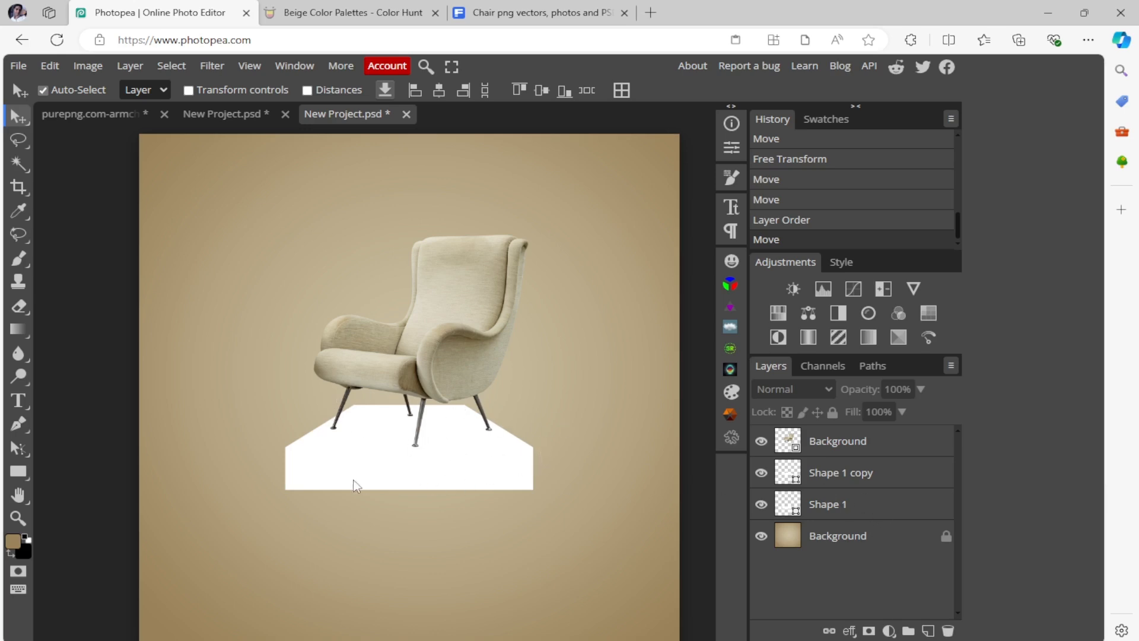
Add an Exposure adjustment layer directly above the podium's front rectangle and lower its exposure so the front turns grey
{"action": "left_click", "coordinate": [887, 510]}
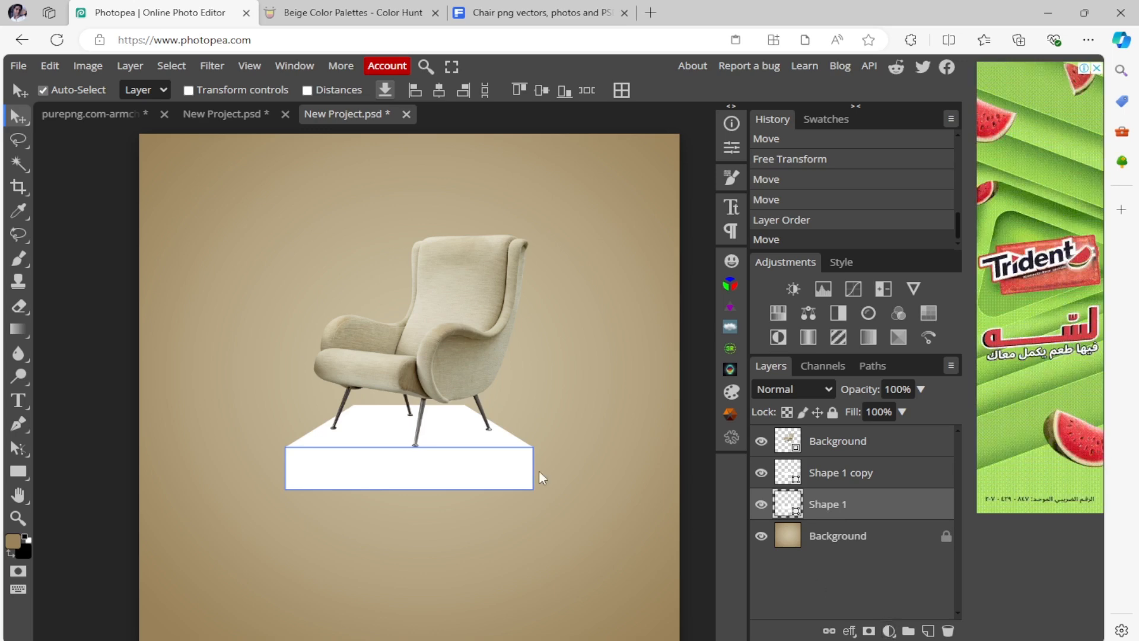
{"action": "left_click", "coordinate": [888, 631]}
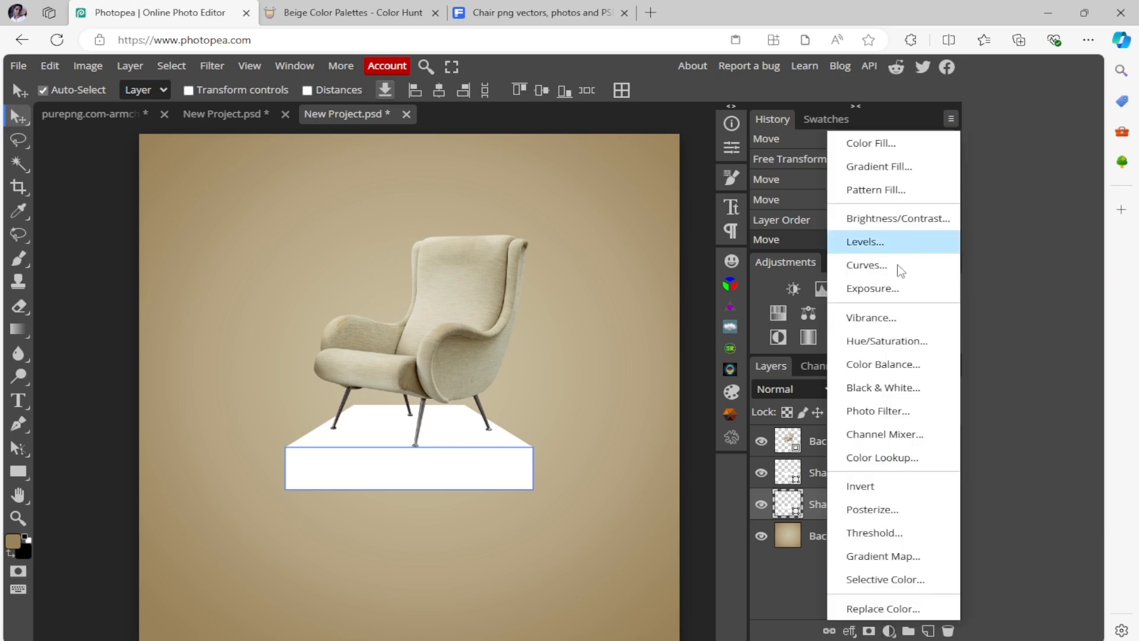
{"action": "left_click", "coordinate": [901, 290]}
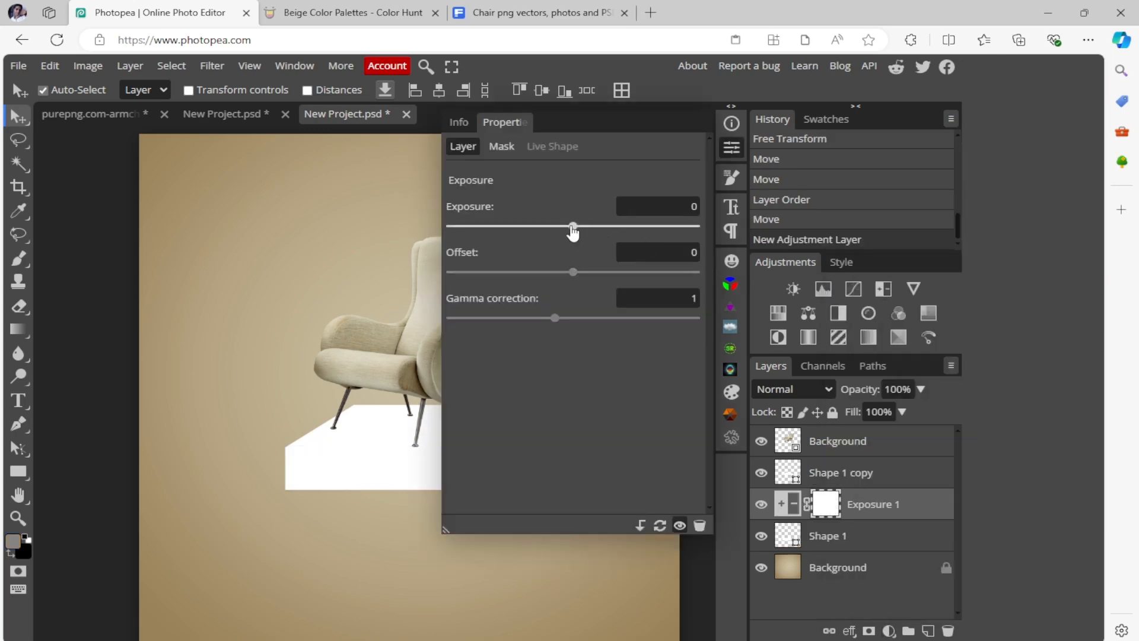
{"action": "left_click_drag", "start_coordinate": [573, 232], "coordinate": [526, 236]}
{"action": "left_click", "coordinate": [731, 150]}
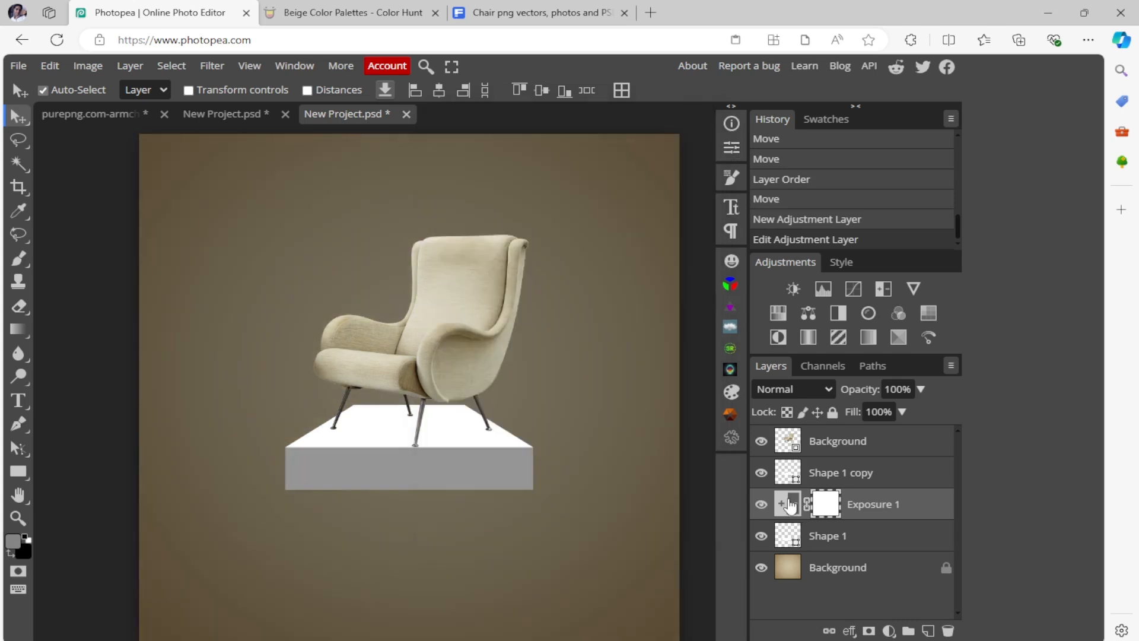
Clip the Exposure adjustment to the podium's front rectangle and invert its layer mask to black
{"action": "right_click", "coordinate": [790, 505]}
{"action": "left_click", "coordinate": [854, 522]}
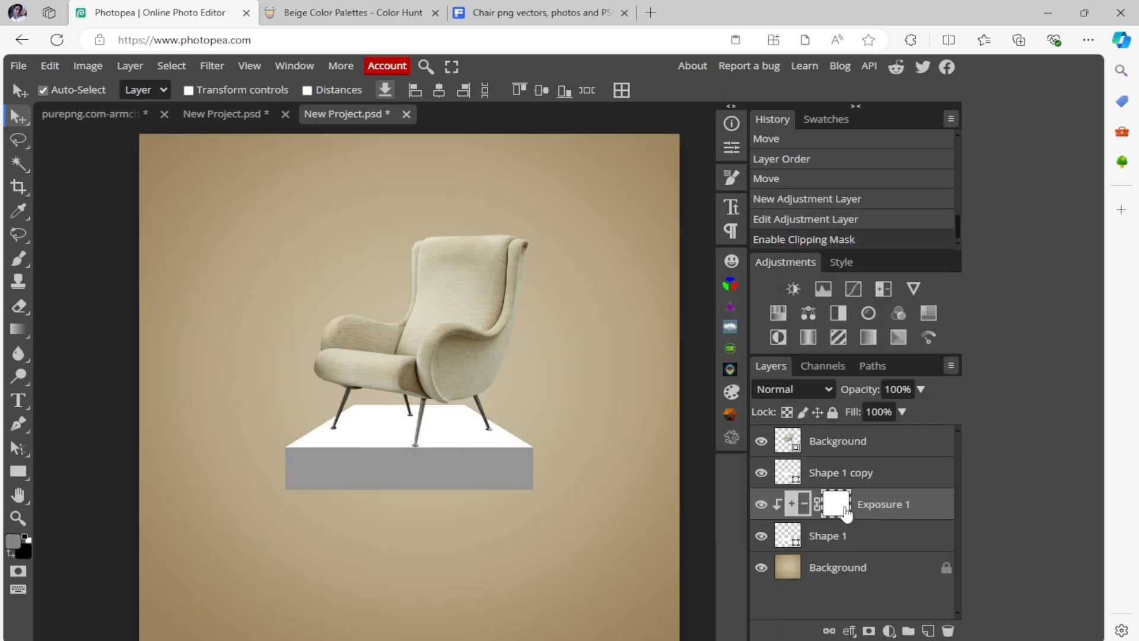
{"action": "key", "text": "ctrl+i"}
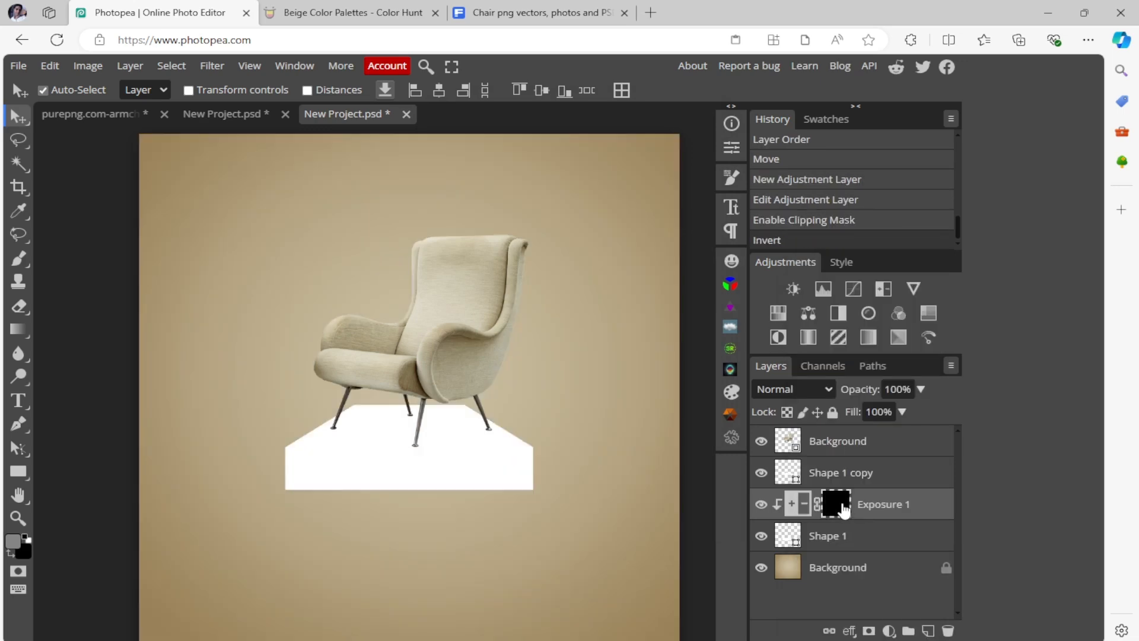
Paint the Exposure mask with a white (ffffff) brush enlarged to 200–250 px, shading the podium front around its outer edges
{"action": "left_click", "coordinate": [18, 259]}
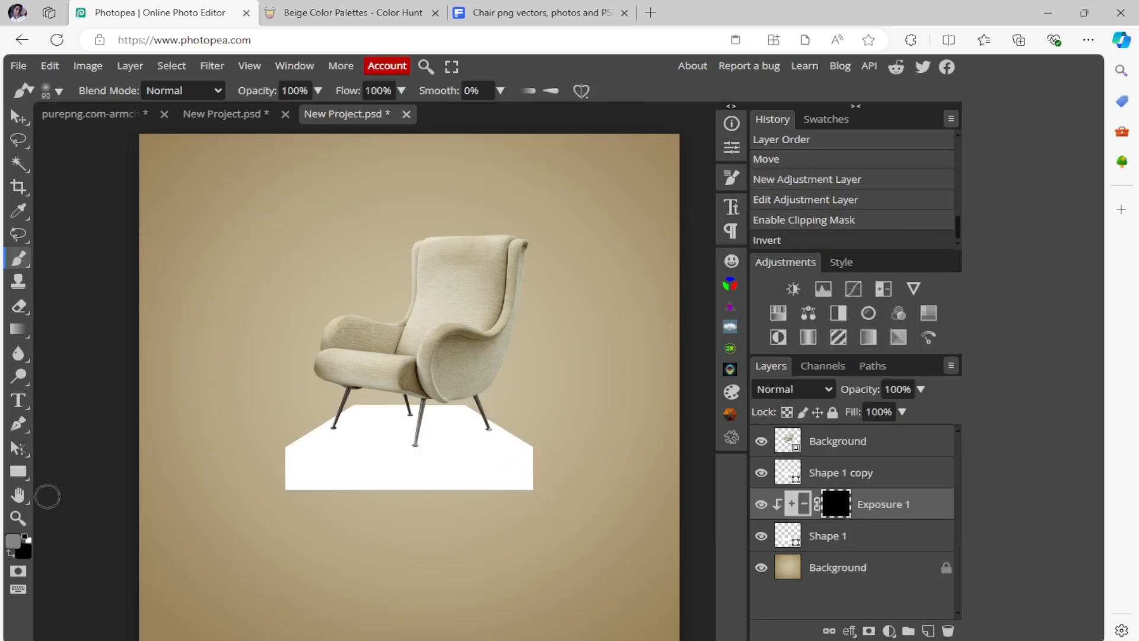
{"action": "left_click", "coordinate": [13, 541]}
{"action": "left_click_drag", "start_coordinate": [157, 300], "coordinate": [132, 199]}
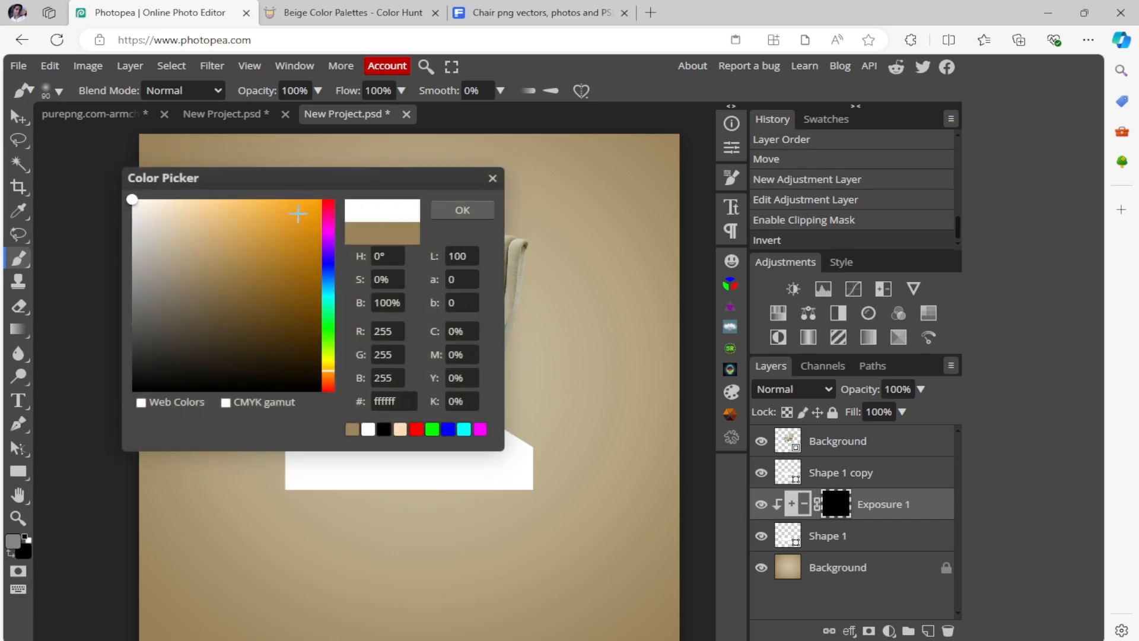
{"action": "left_click", "coordinate": [463, 210]}
{"action": "key", "text": "bracketright"}
{"action": "key", "text": "bracketright"}
{"action": "key", "text": "bracketright"}
{"action": "key", "text": "bracketright"}
{"action": "key", "text": "bracketright"}
{"action": "key", "text": "bracketright"}
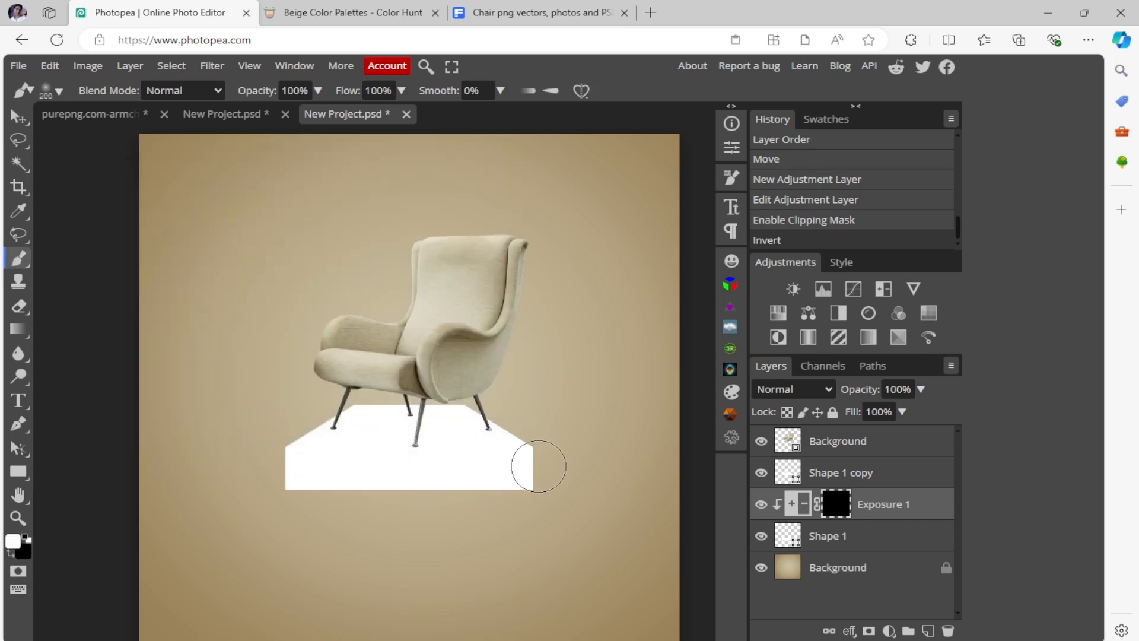
{"action": "mouse_move", "coordinate": [584, 442]}
{"action": "left_mouse_down"}
{"action": "mouse_move", "coordinate": [547, 522]}
{"action": "mouse_move", "coordinate": [563, 499]}
{"action": "mouse_move", "coordinate": [569, 534]}
{"action": "mouse_move", "coordinate": [365, 547]}
{"action": "mouse_move", "coordinate": [442, 551]}
{"action": "mouse_move", "coordinate": [251, 549]}
{"action": "mouse_move", "coordinate": [230, 526]}
{"action": "mouse_move", "coordinate": [220, 410]}
{"action": "mouse_move", "coordinate": [319, 393]}
{"action": "mouse_move", "coordinate": [285, 404]}
{"action": "mouse_move", "coordinate": [220, 482]}
{"action": "mouse_move", "coordinate": [233, 522]}
{"action": "mouse_move", "coordinate": [284, 549]}
{"action": "mouse_move", "coordinate": [350, 546]}
{"action": "left_mouse_up"}
{"action": "mouse_move", "coordinate": [490, 539]}
{"action": "left_mouse_down"}
{"action": "mouse_move", "coordinate": [480, 544]}
{"action": "mouse_move", "coordinate": [592, 460]}
{"action": "mouse_move", "coordinate": [501, 407]}
{"action": "mouse_move", "coordinate": [360, 390]}
{"action": "mouse_move", "coordinate": [443, 408]}
{"action": "left_mouse_up"}
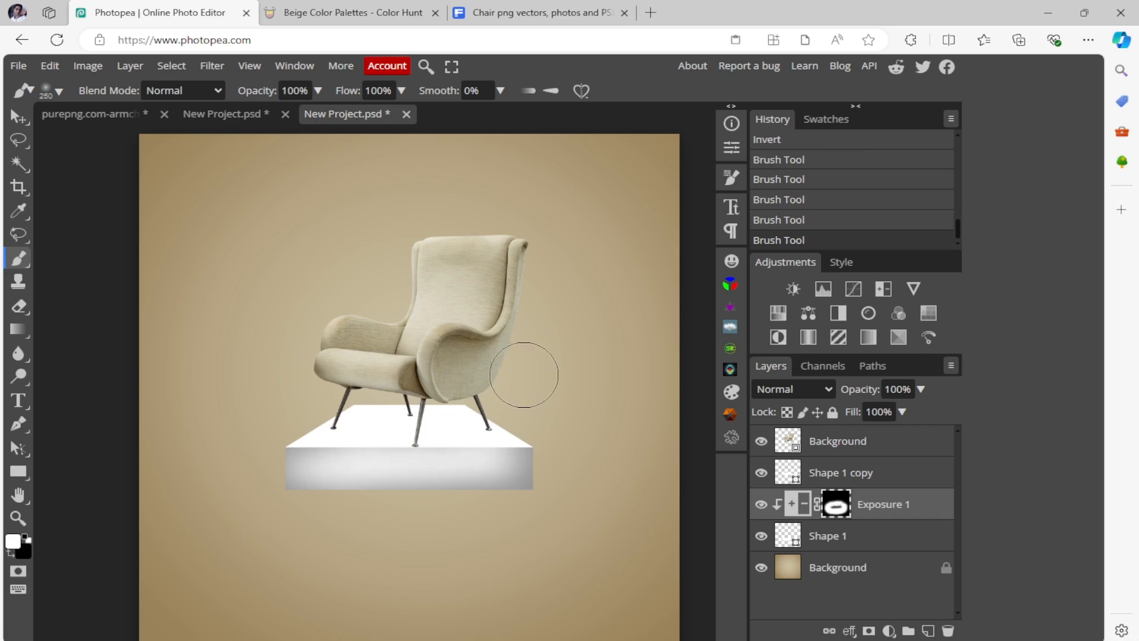
{"action": "left_click", "coordinate": [18, 116]}
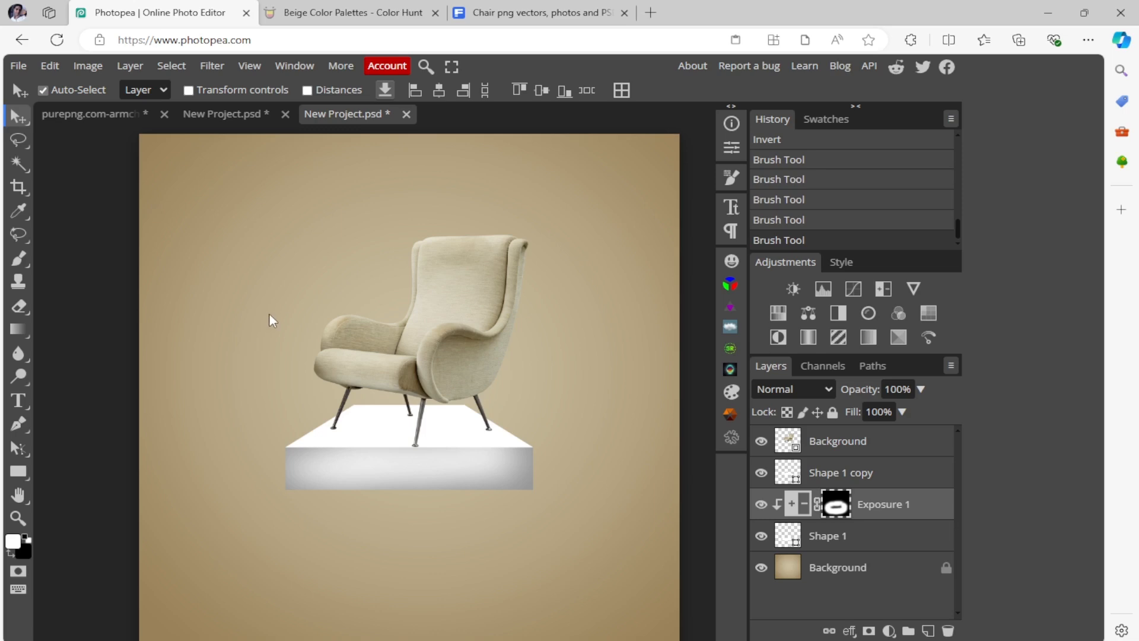
Shift the armchair slightly left and up on the podium and add an empty layer above it
{"action": "left_click", "coordinate": [858, 449]}
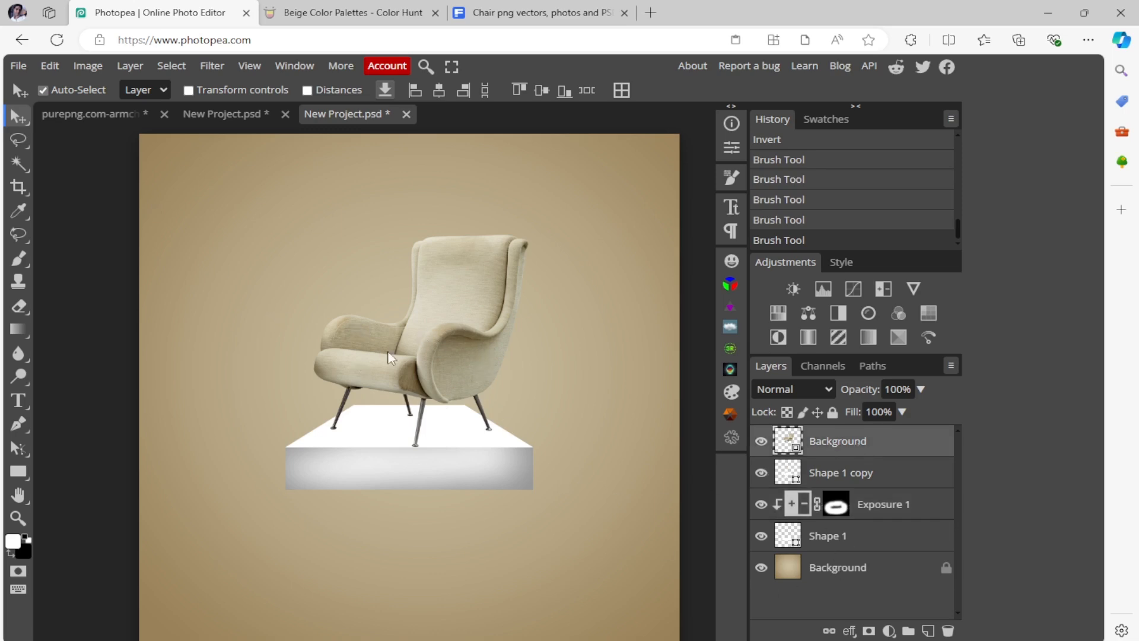
{"action": "left_click_drag", "start_coordinate": [418, 365], "coordinate": [412, 363]}
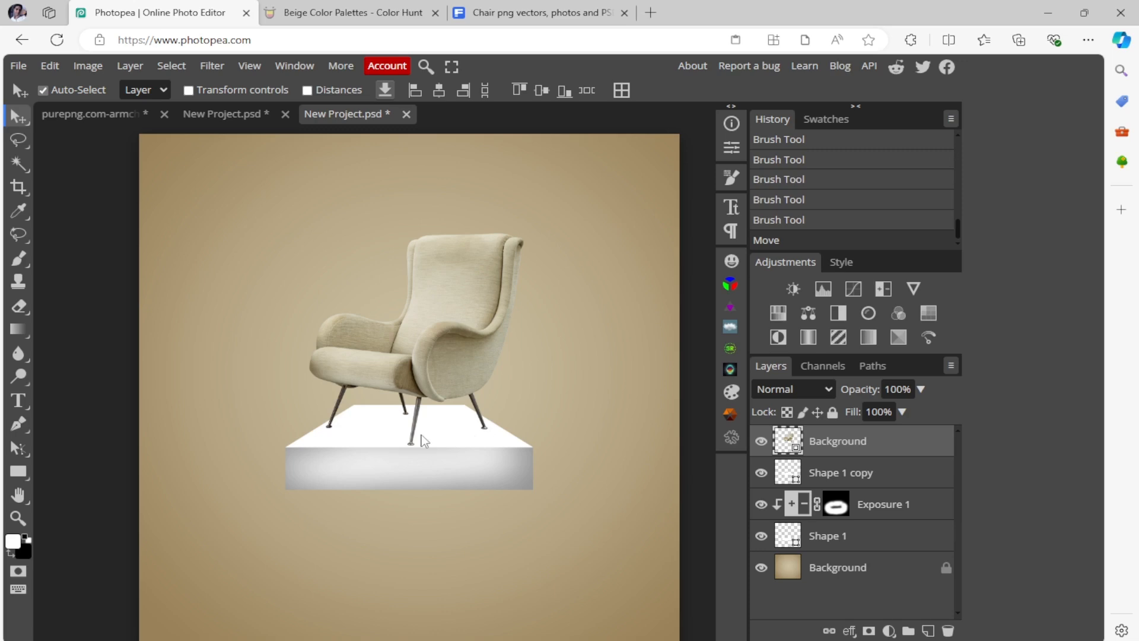
{"action": "left_click", "coordinate": [928, 631]}
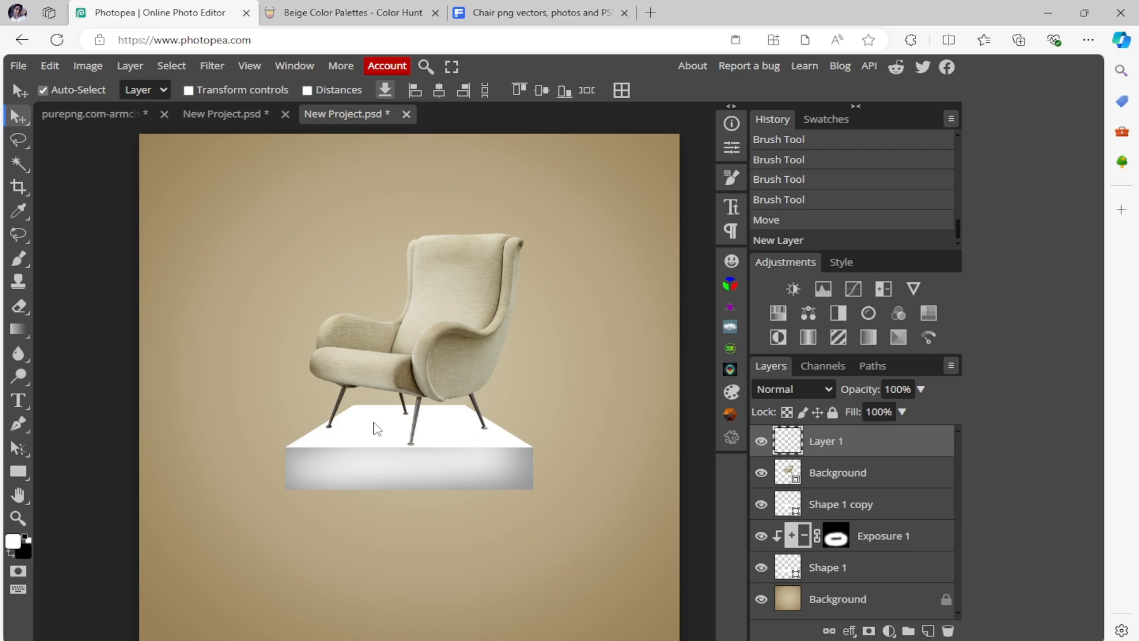
Flatten the soft 250 px brush tip into a thin horizontal ellipse and make black the painting colour
{"action": "scroll", "coordinate": [373, 442], "scroll_direction": "up", "scroll_amount": 5}
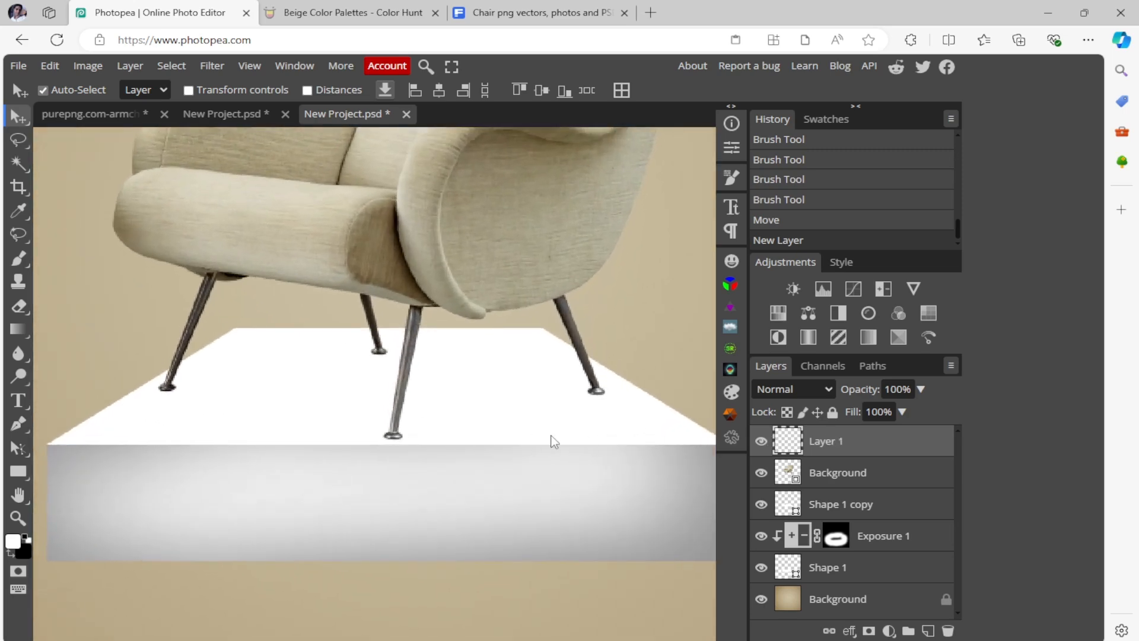
{"action": "left_click", "coordinate": [18, 259]}
{"action": "left_click", "coordinate": [58, 91]}
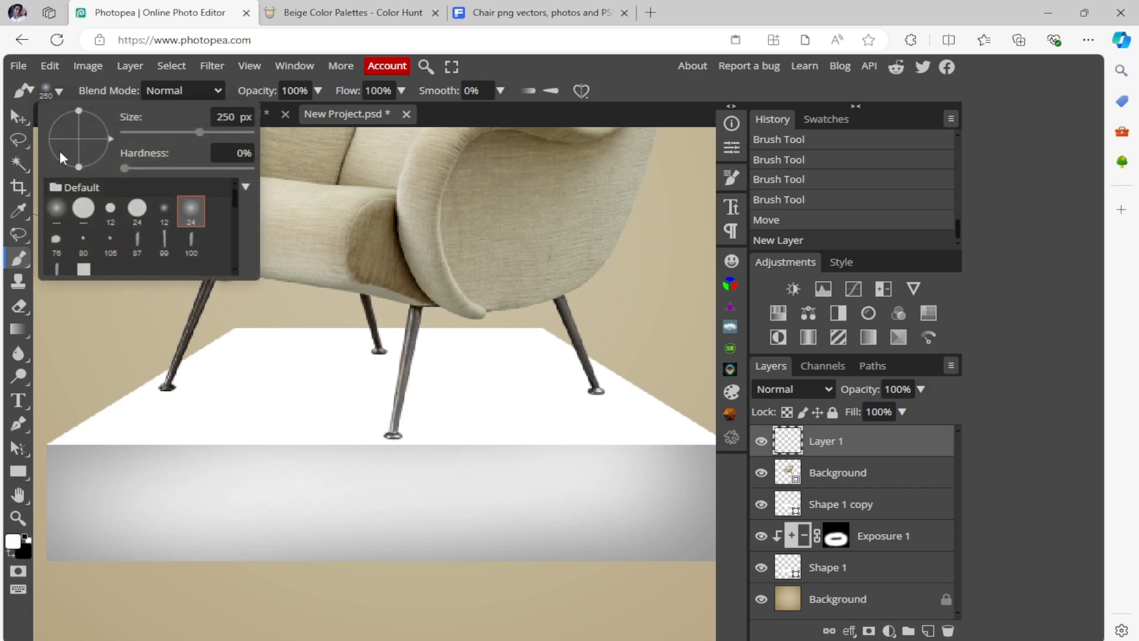
{"action": "left_click_drag", "start_coordinate": [77, 118], "coordinate": [82, 140]}
{"action": "left_click", "coordinate": [58, 91]}
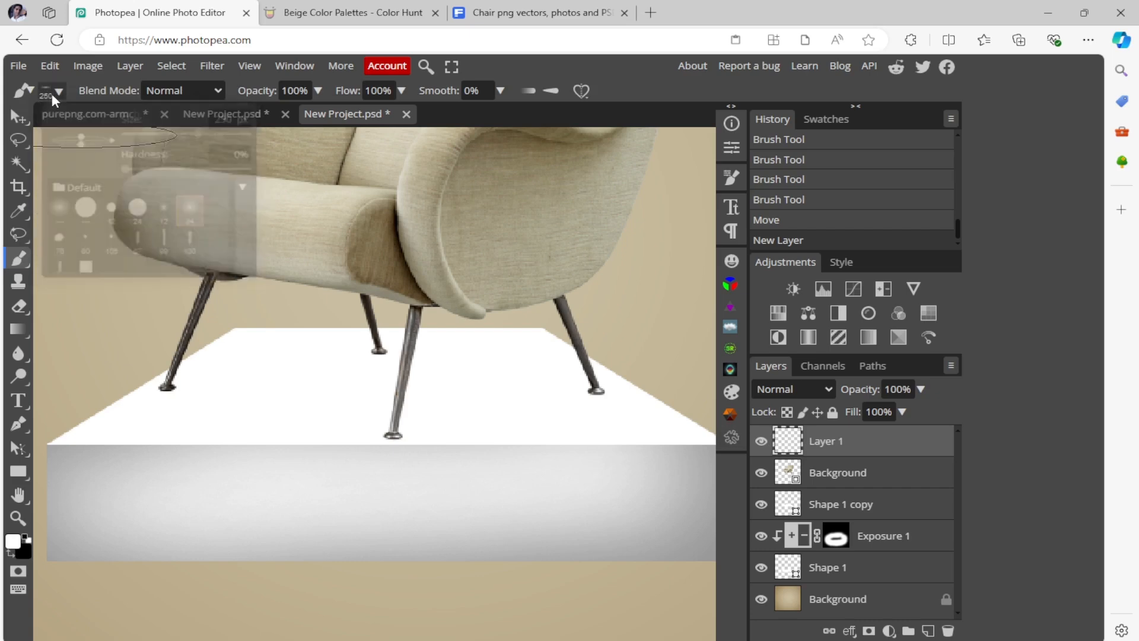
{"action": "left_click", "coordinate": [18, 554]}
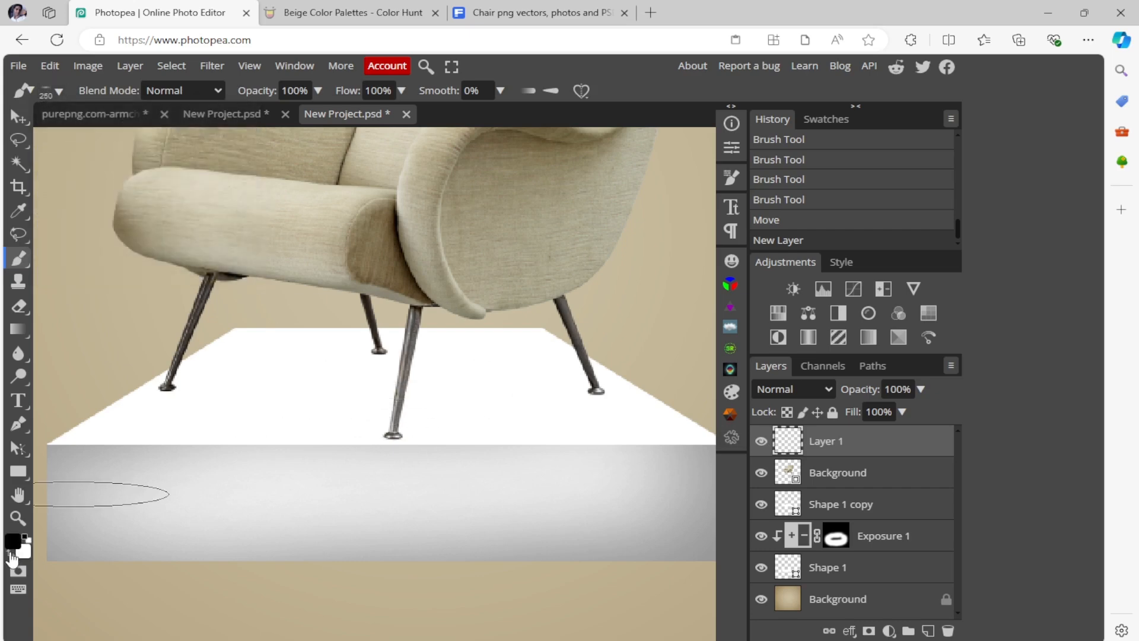
Reduce the brush to 100 px with 70% flow and dab a black contact shadow under each of the four chair legs
{"action": "key", "text": "bracketleft"}
{"action": "key", "text": "bracketleft"}
{"action": "key", "text": "bracketleft"}
{"action": "key", "text": "bracketleft"}
{"action": "key", "text": "bracketleft"}
{"action": "key", "text": "bracketleft"}
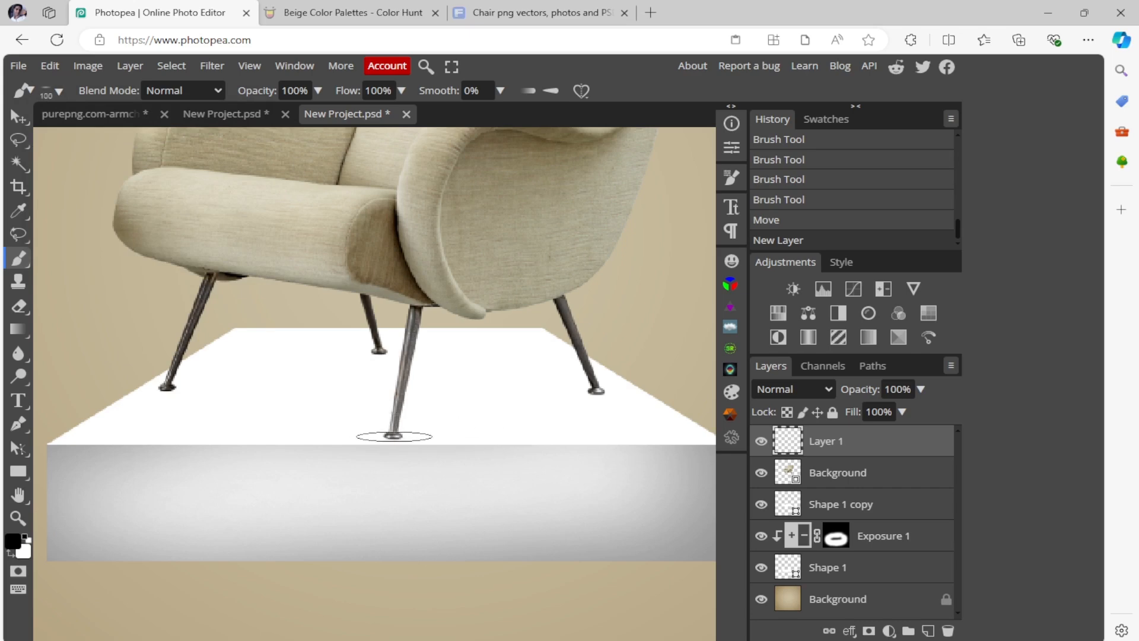
{"action": "left_click_drag", "start_coordinate": [349, 90], "coordinate": [321, 92]}
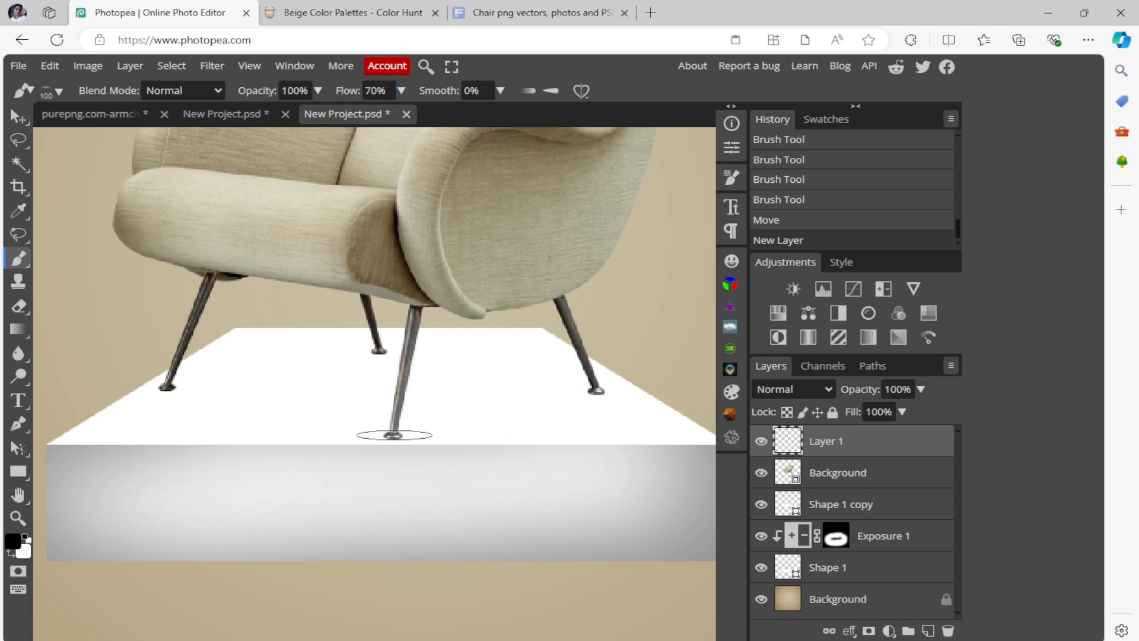
{"action": "left_click", "coordinate": [393, 435]}
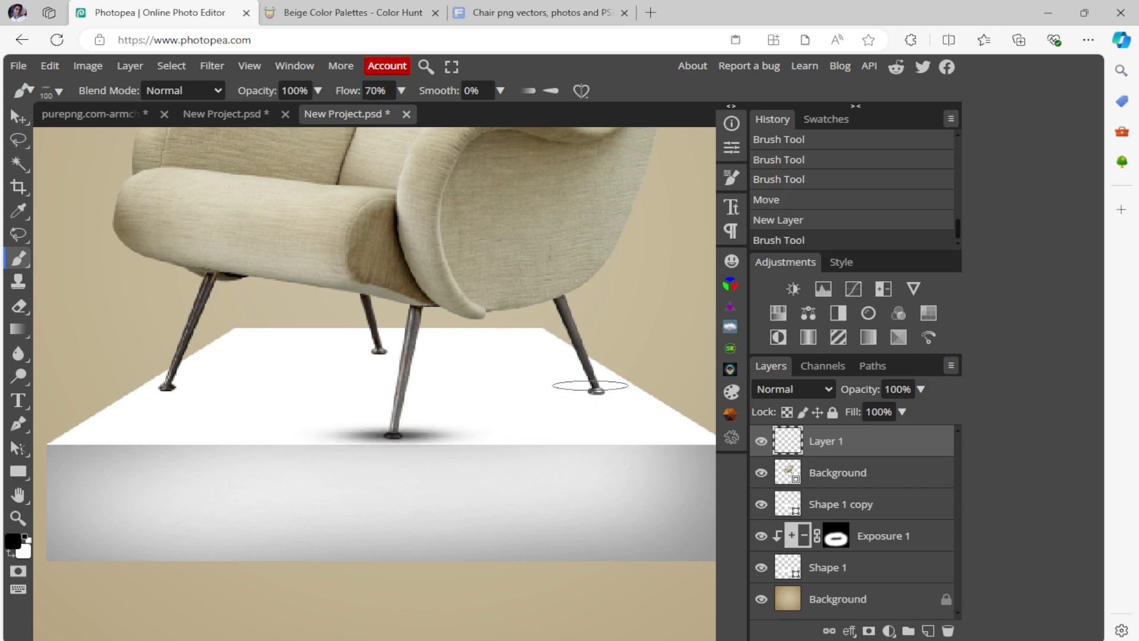
{"action": "left_click", "coordinate": [591, 394]}
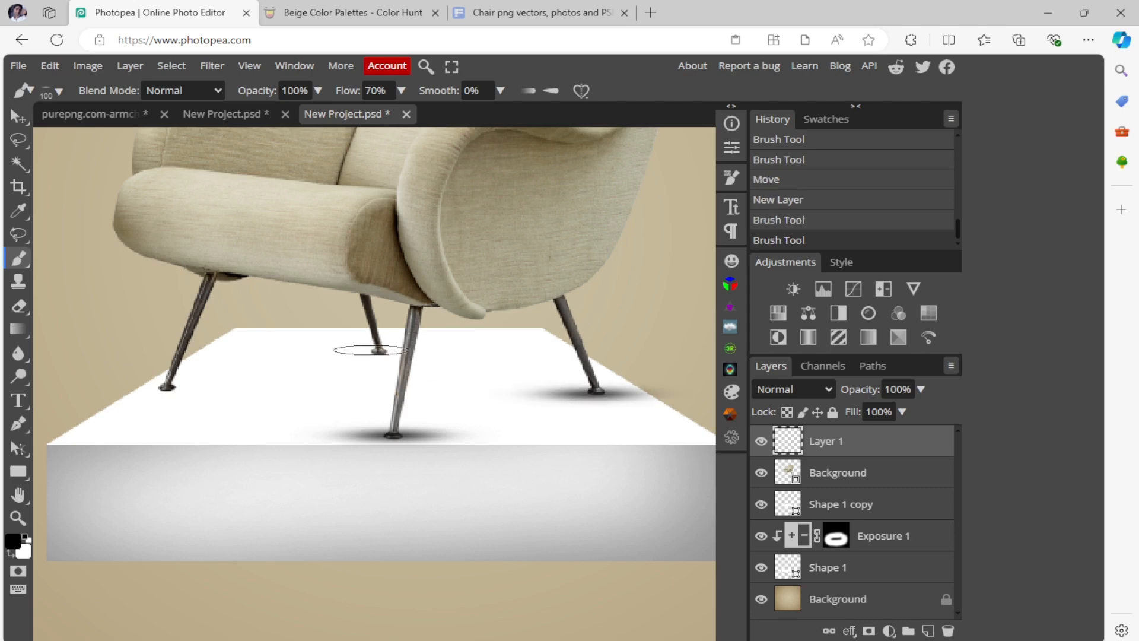
{"action": "left_click", "coordinate": [376, 352]}
{"action": "left_click", "coordinate": [173, 388]}
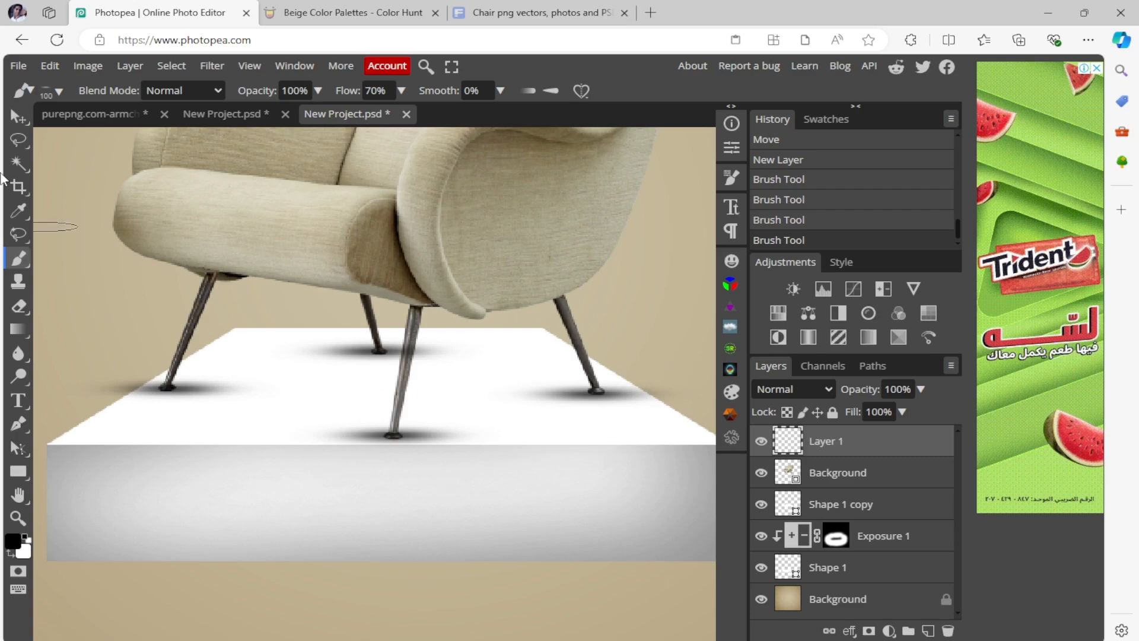
Move the shadow layer below the armchair and clip it to the podium's top shape
{"action": "left_click", "coordinate": [15, 119]}
{"action": "left_click_drag", "start_coordinate": [846, 447], "coordinate": [850, 500]}
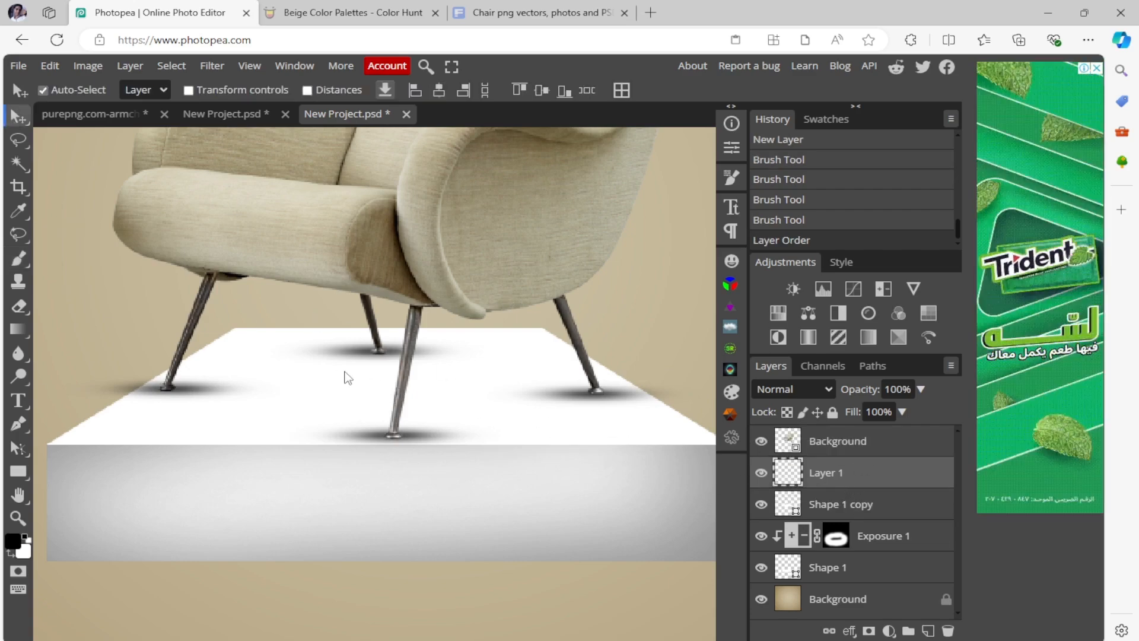
{"action": "right_click", "coordinate": [805, 484]}
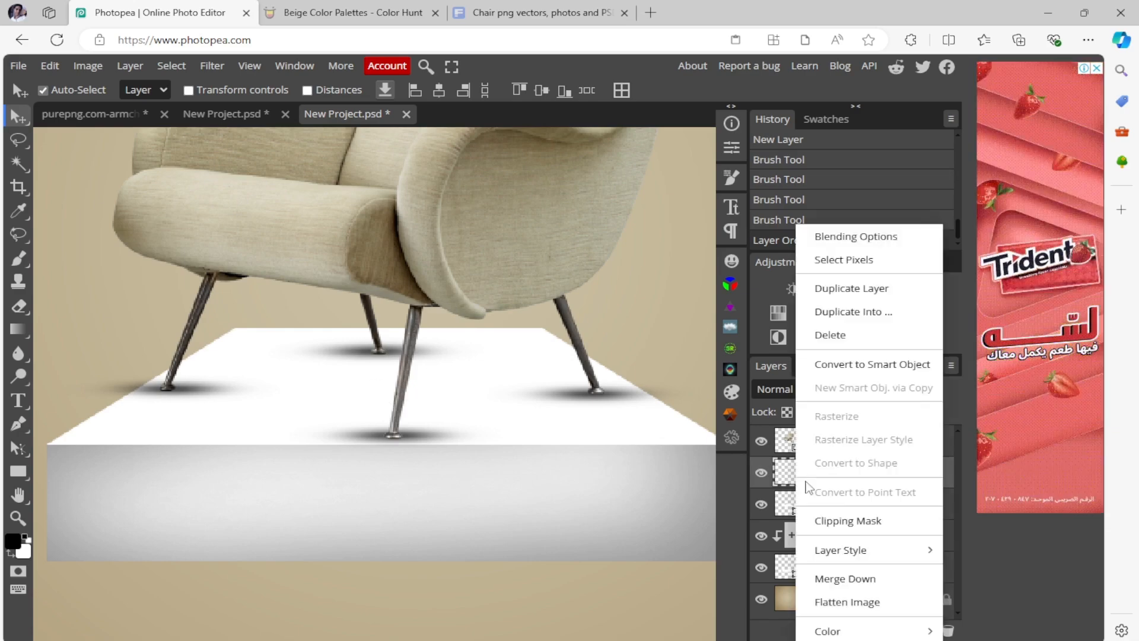
{"action": "left_click", "coordinate": [830, 520]}
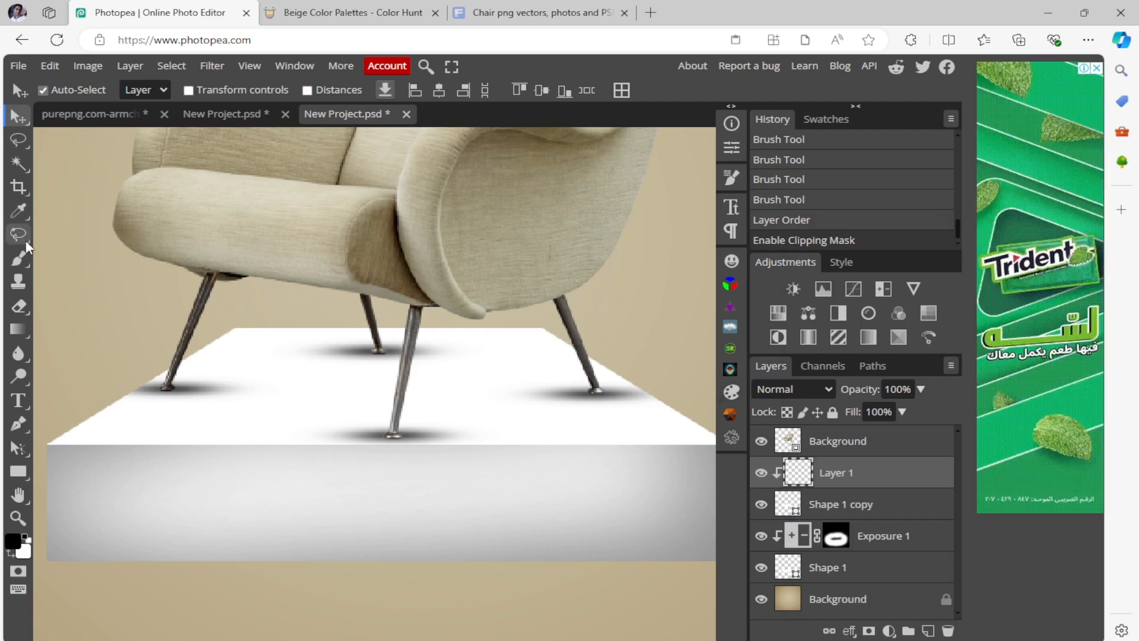
Set the brush to 400 px and 23% flow and dab a faint wide shadow twice between the chair legs
{"action": "left_click", "coordinate": [19, 258]}
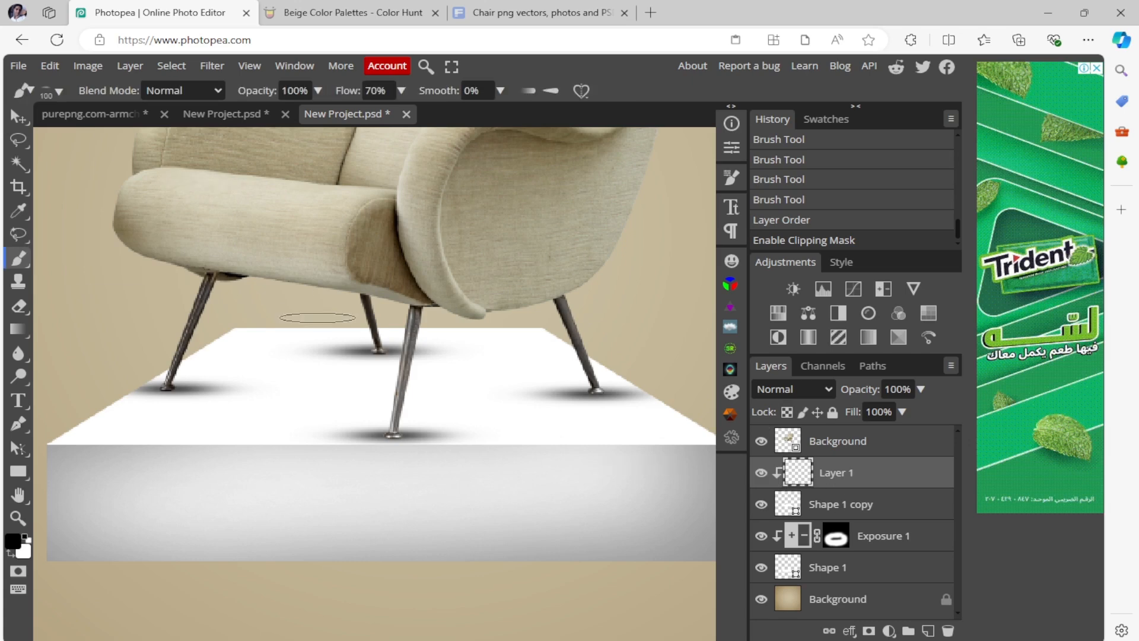
{"action": "key", "text": "bracketright"}
{"action": "key", "text": "bracketright"}
{"action": "key", "text": "bracketright"}
{"action": "key", "text": "bracketright"}
{"action": "key", "text": "bracketright"}
{"action": "key", "text": "bracketright"}
{"action": "key", "text": "bracketright"}
{"action": "key", "text": "bracketright"}
{"action": "key", "text": "bracketright"}
{"action": "key", "text": "bracketright"}
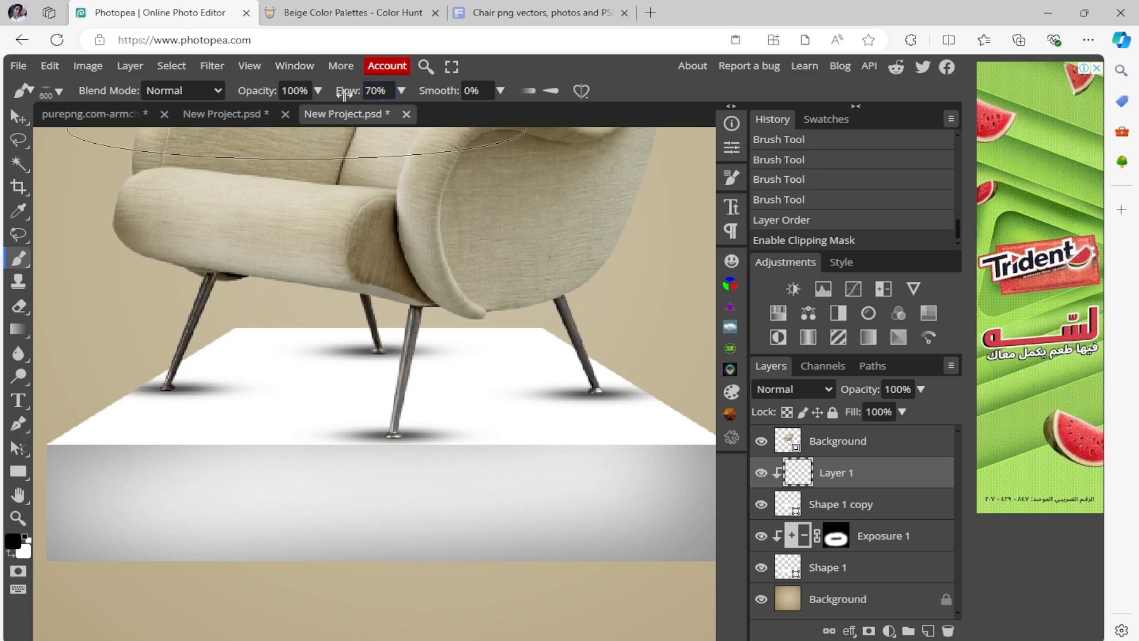
{"action": "left_click_drag", "start_coordinate": [346, 93], "coordinate": [297, 103]}
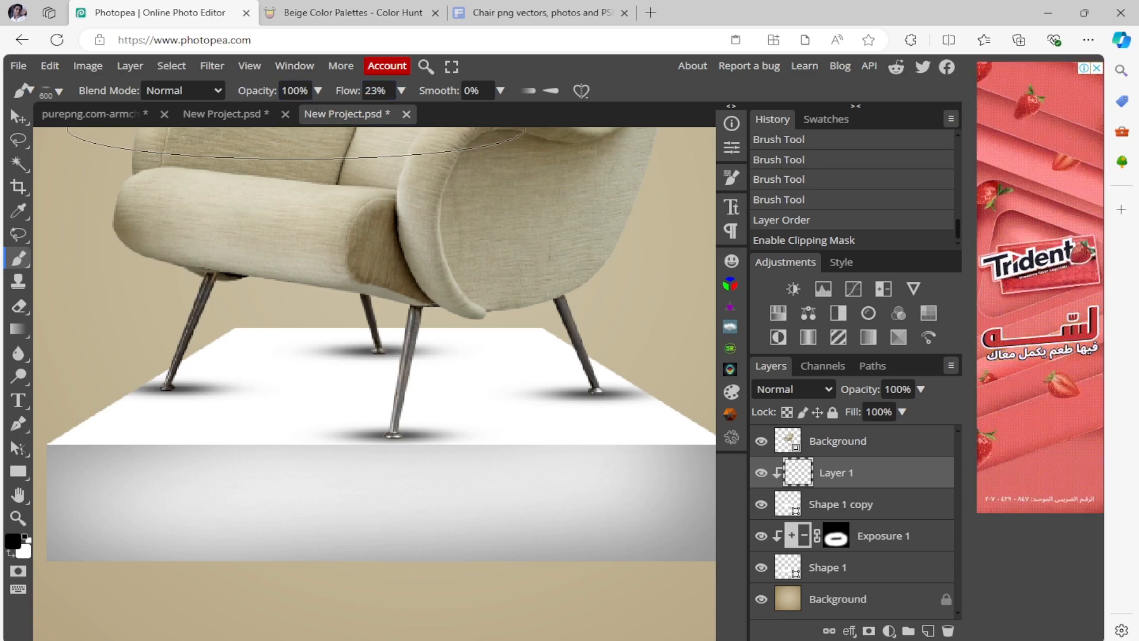
{"action": "key", "text": "bracketleft"}
{"action": "key", "text": "bracketleft"}
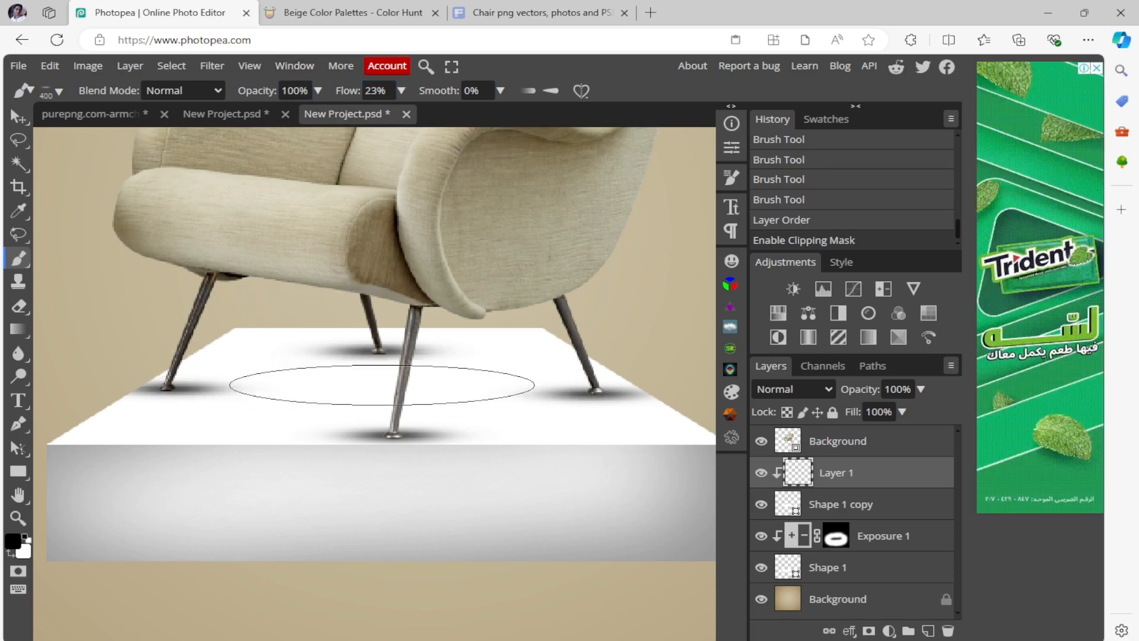
{"action": "left_click", "coordinate": [382, 385]}
{"action": "left_click", "coordinate": [382, 385]}
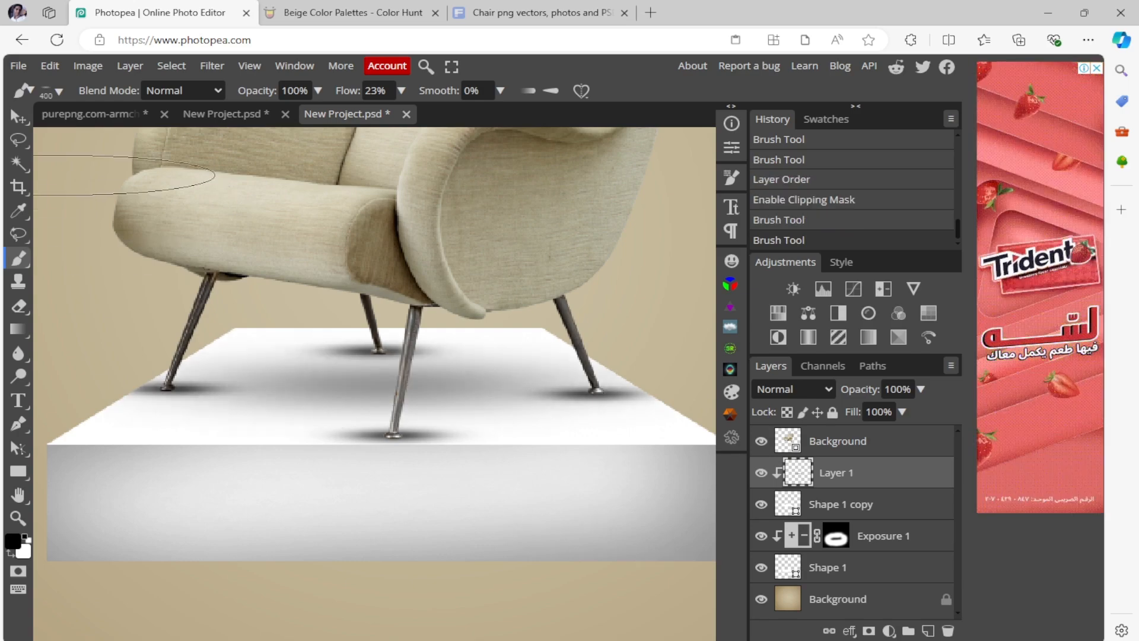
Lower the shadow layer's opacity to 69%
{"action": "key", "text": "v"}
{"action": "scroll", "coordinate": [367, 354], "scroll_direction": "down", "scroll_amount": 5}
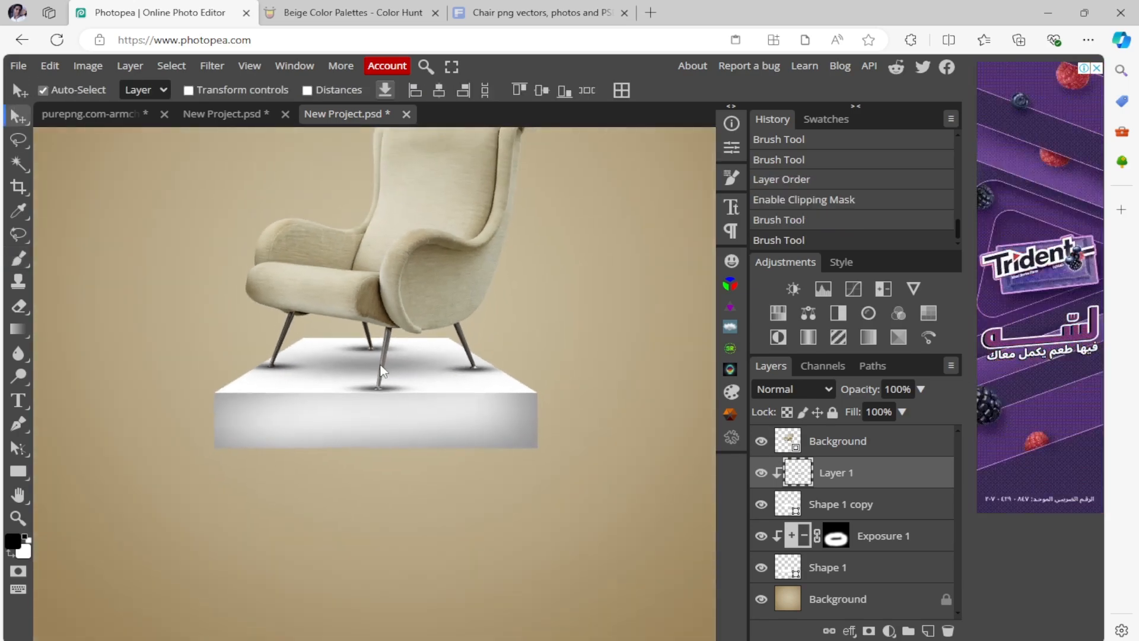
{"action": "scroll", "coordinate": [370, 362], "scroll_direction": "down", "scroll_amount": 1}
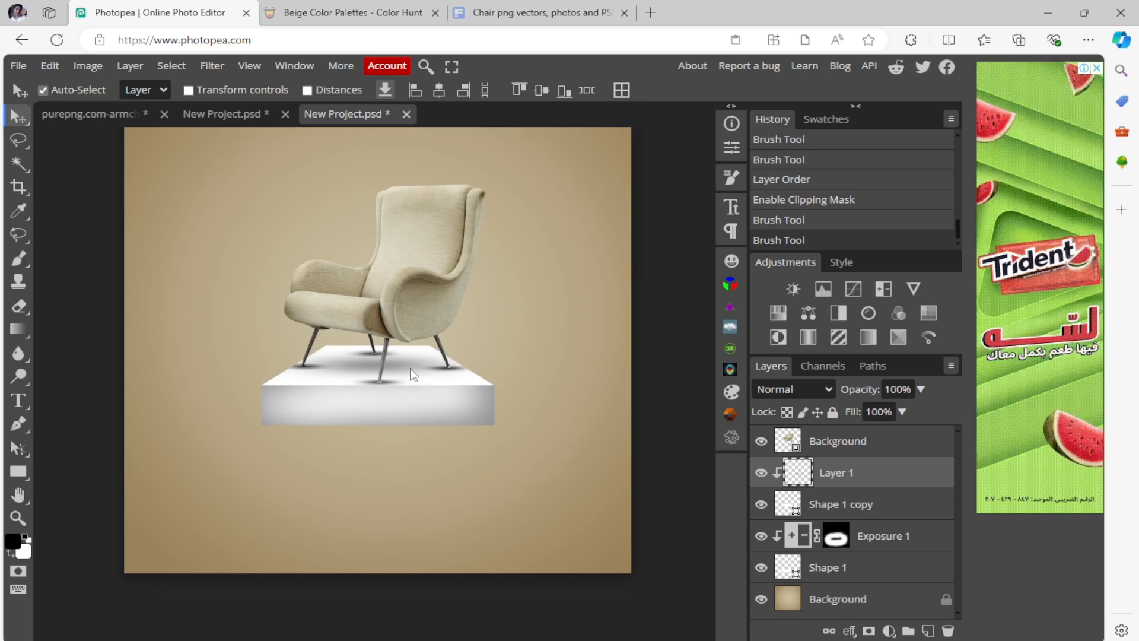
{"action": "scroll", "coordinate": [417, 377], "scroll_direction": "down", "scroll_amount": 1}
{"action": "scroll", "coordinate": [433, 376], "scroll_direction": "up", "scroll_amount": 5}
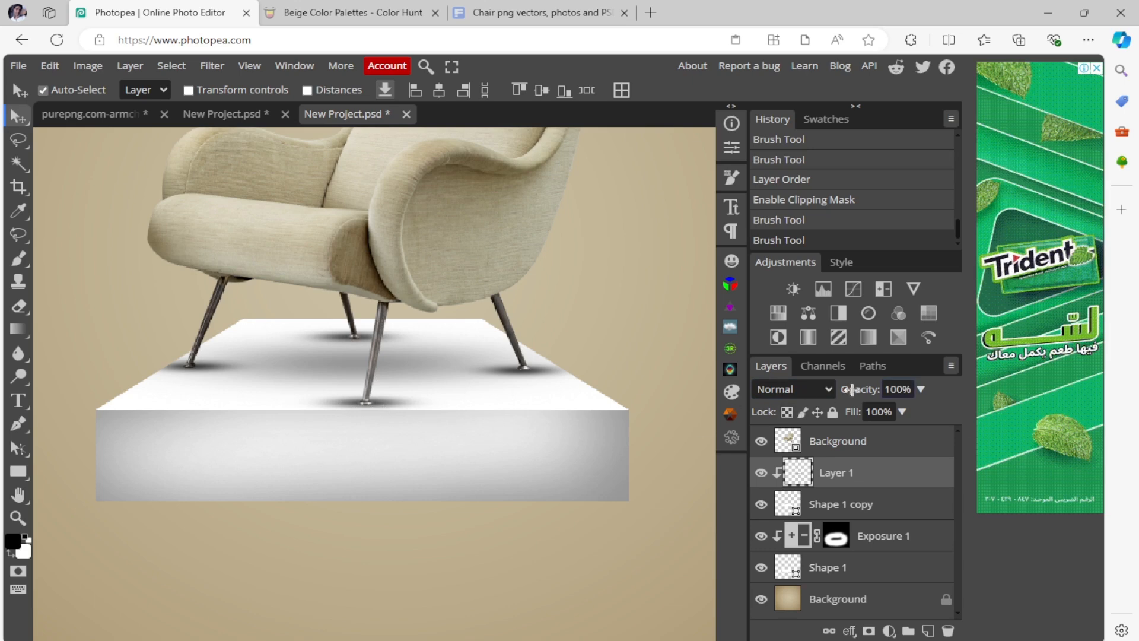
{"action": "left_click_drag", "start_coordinate": [854, 389], "coordinate": [828, 390]}
Draw a large white circle around the armchair with the Ellipse tool and move its layer directly above the beige background
{"action": "scroll", "coordinate": [554, 363], "scroll_direction": "down", "scroll_amount": 5}
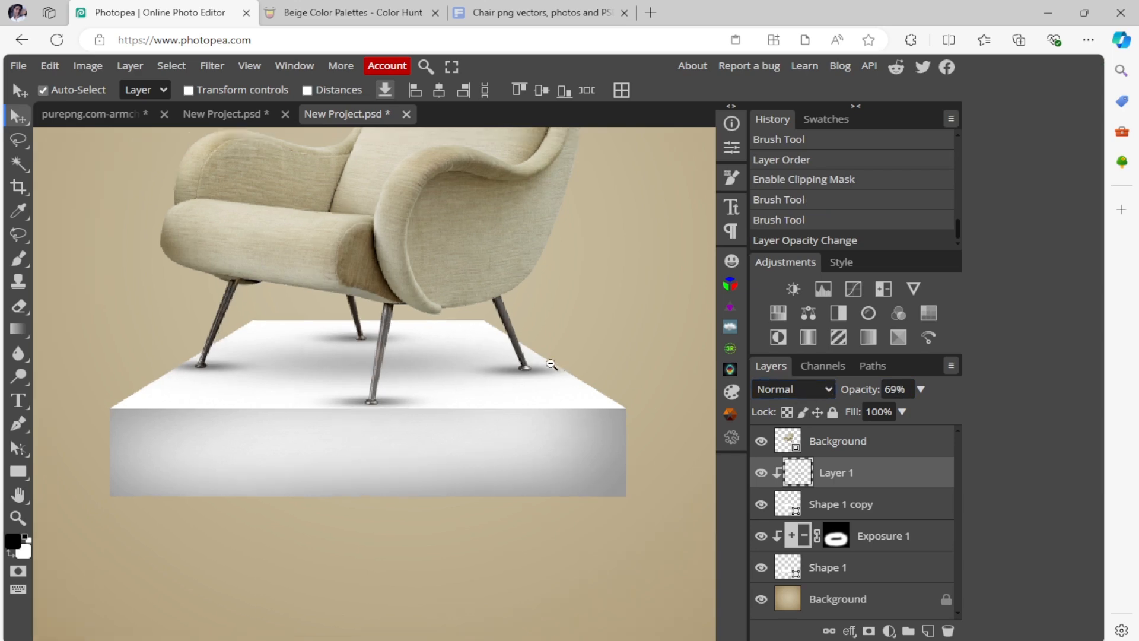
{"action": "scroll", "coordinate": [552, 365], "scroll_direction": "up", "scroll_amount": 1}
{"action": "scroll", "coordinate": [539, 374], "scroll_direction": "down", "scroll_amount": 2}
{"action": "scroll", "coordinate": [533, 380], "scroll_direction": "down", "scroll_amount": 2}
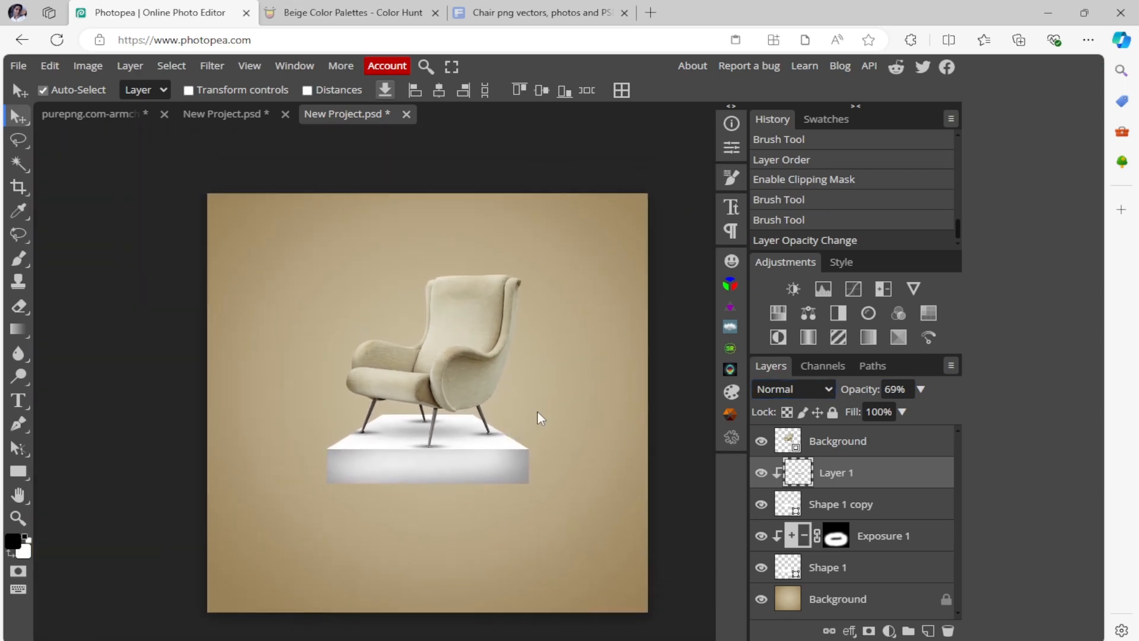
{"action": "left_click_drag", "start_coordinate": [491, 377], "coordinate": [485, 386]}
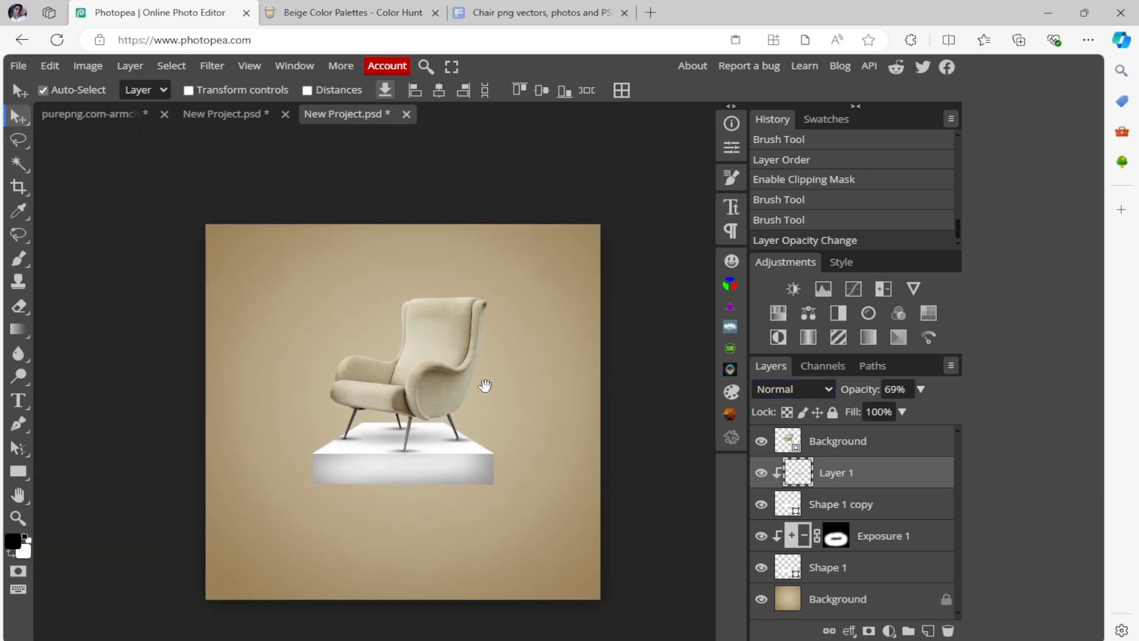
{"action": "right_click", "coordinate": [14, 481]}
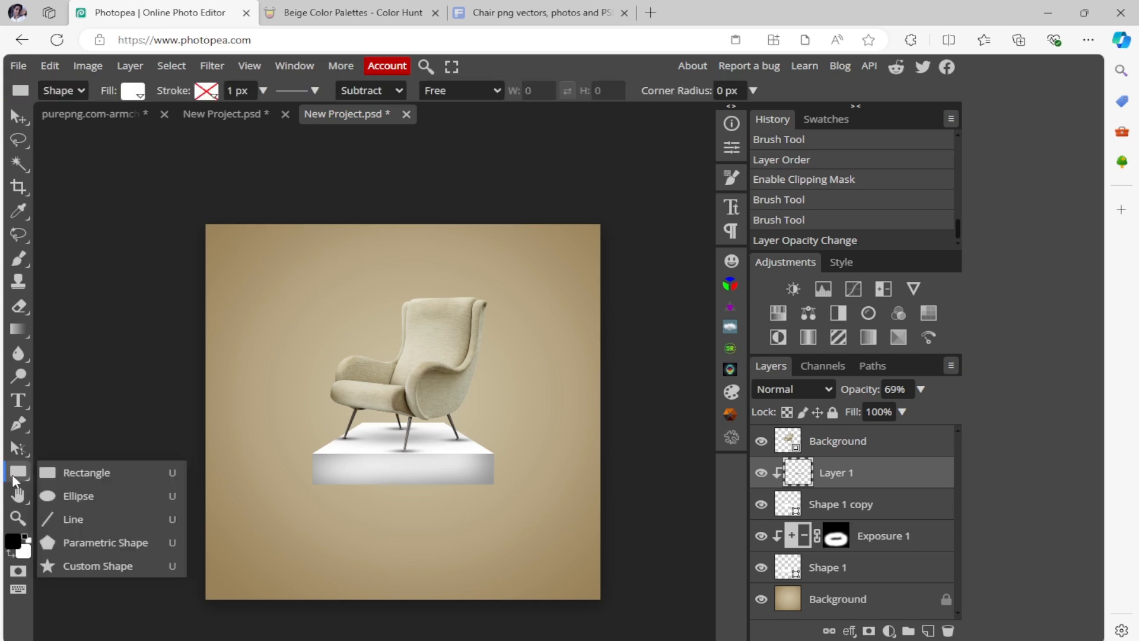
{"action": "left_click", "coordinate": [89, 498]}
{"action": "left_click_drag", "start_coordinate": [319, 301], "coordinate": [539, 520]}
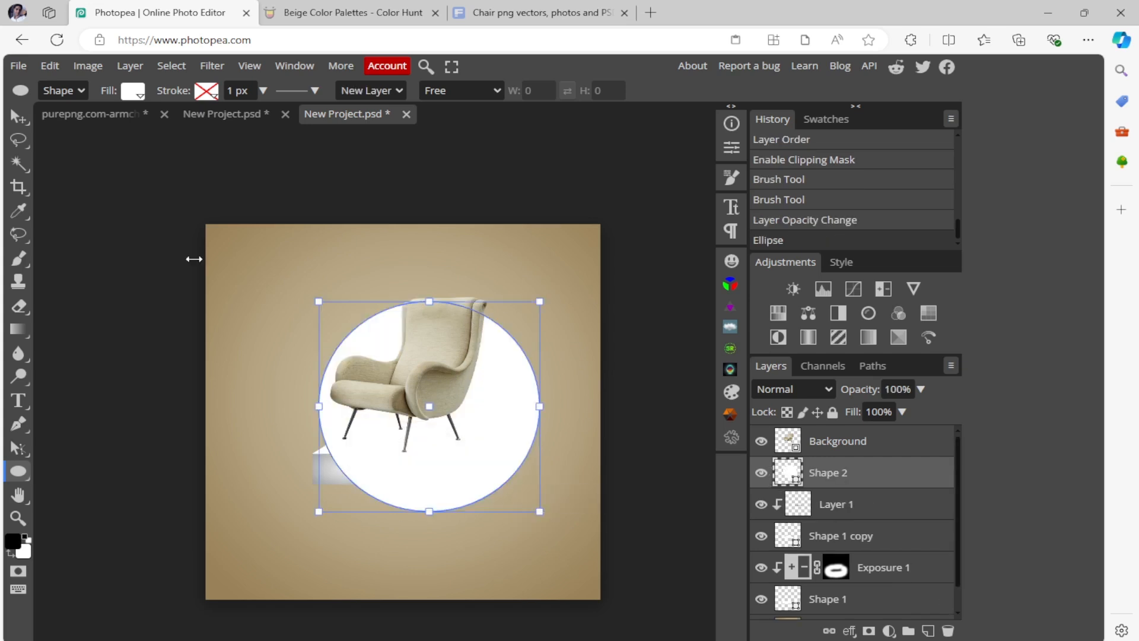
{"action": "left_click", "coordinate": [9, 122]}
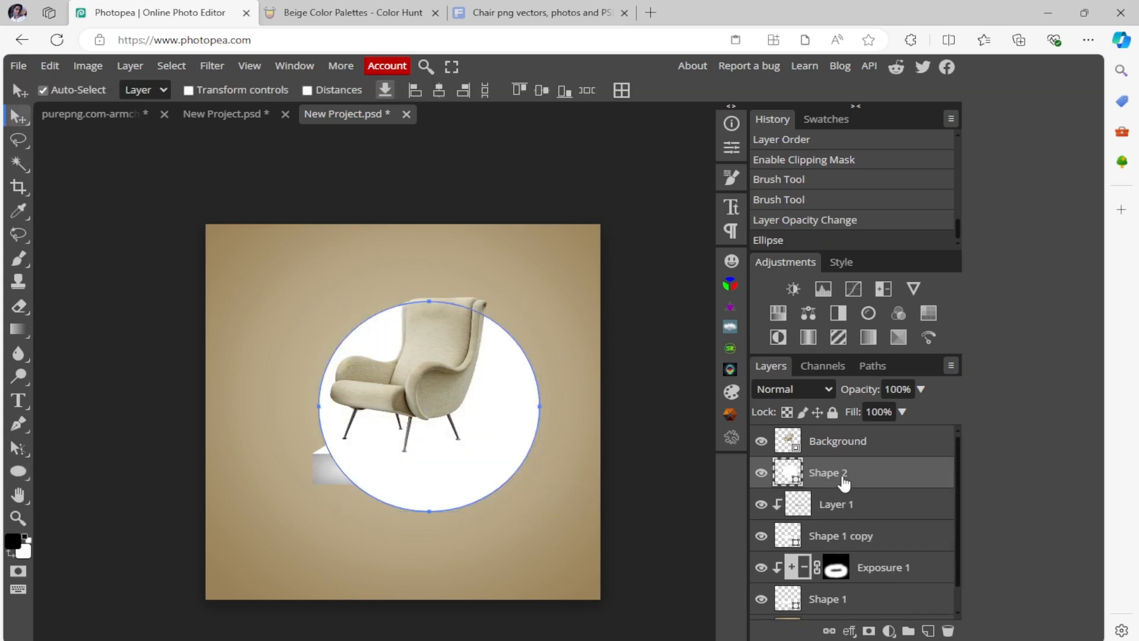
{"action": "left_click_drag", "start_coordinate": [843, 483], "coordinate": [874, 591]}
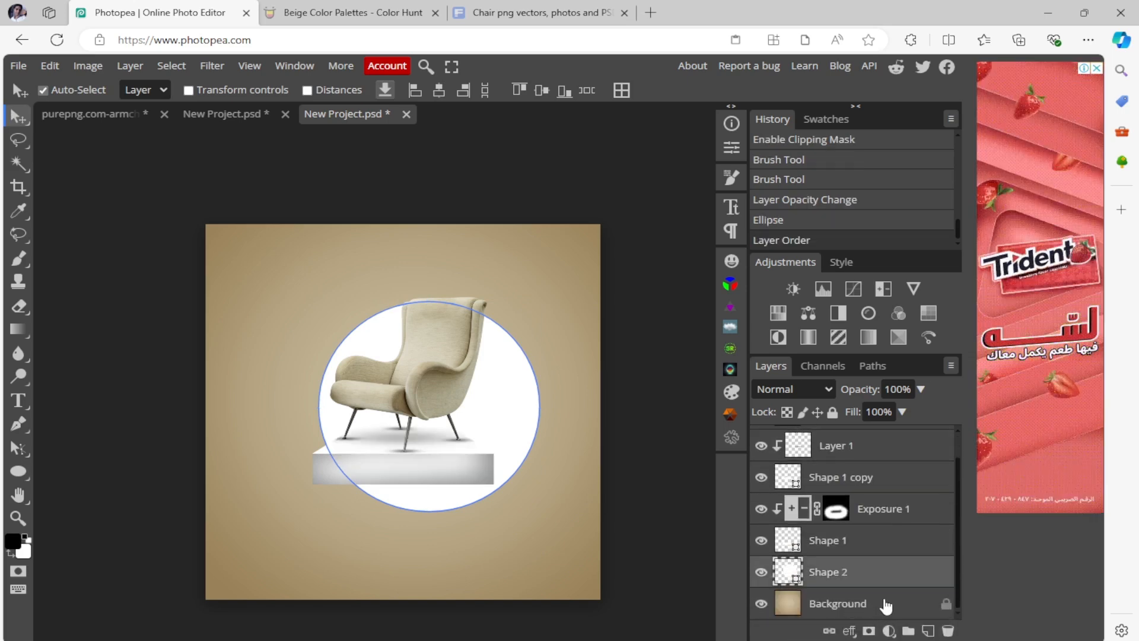
Raise the white circle behind the armchair, then select the armchair and podium parts together and reposition them over it
{"action": "left_click_drag", "start_coordinate": [523, 386], "coordinate": [511, 345]}
{"action": "mouse_move", "coordinate": [557, 296]}
{"action": "left_mouse_down"}
{"action": "mouse_move", "coordinate": [490, 368]}
{"action": "mouse_move", "coordinate": [287, 496]}
{"action": "left_mouse_up"}
{"action": "mouse_move", "coordinate": [428, 365]}
{"action": "left_mouse_down"}
{"action": "mouse_move", "coordinate": [422, 404]}
{"action": "mouse_move", "coordinate": [421, 384]}
{"action": "mouse_move", "coordinate": [478, 350]}
{"action": "left_mouse_up"}
{"action": "left_click", "coordinate": [567, 375]}
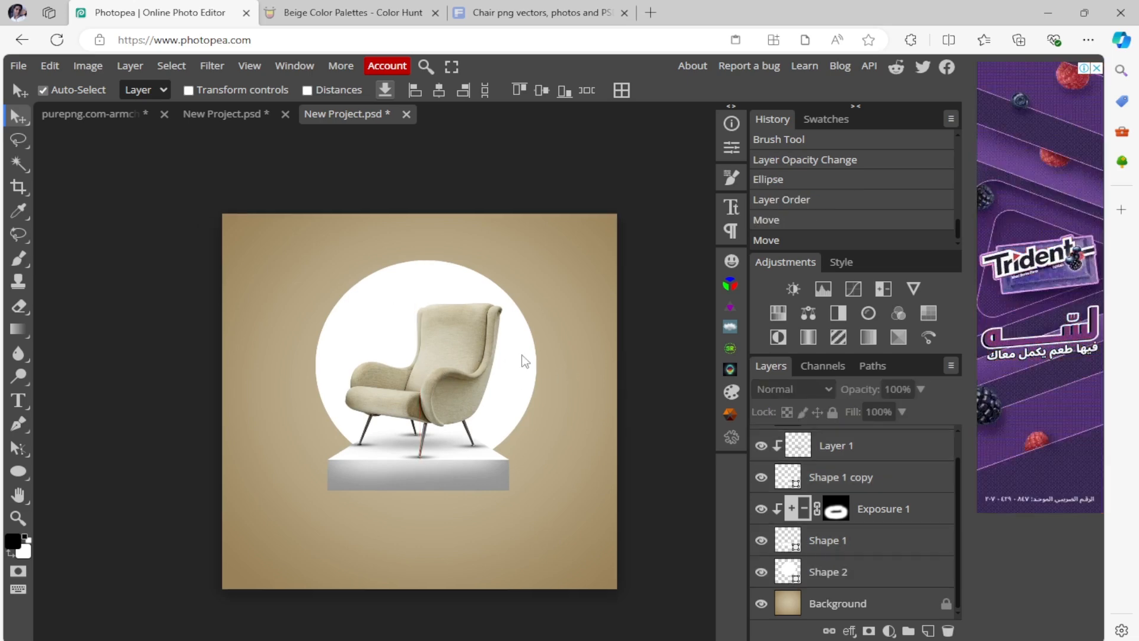
Add a text layer reading "FURNITURE" directly above the white circle's layer
{"action": "left_click", "coordinate": [916, 578]}
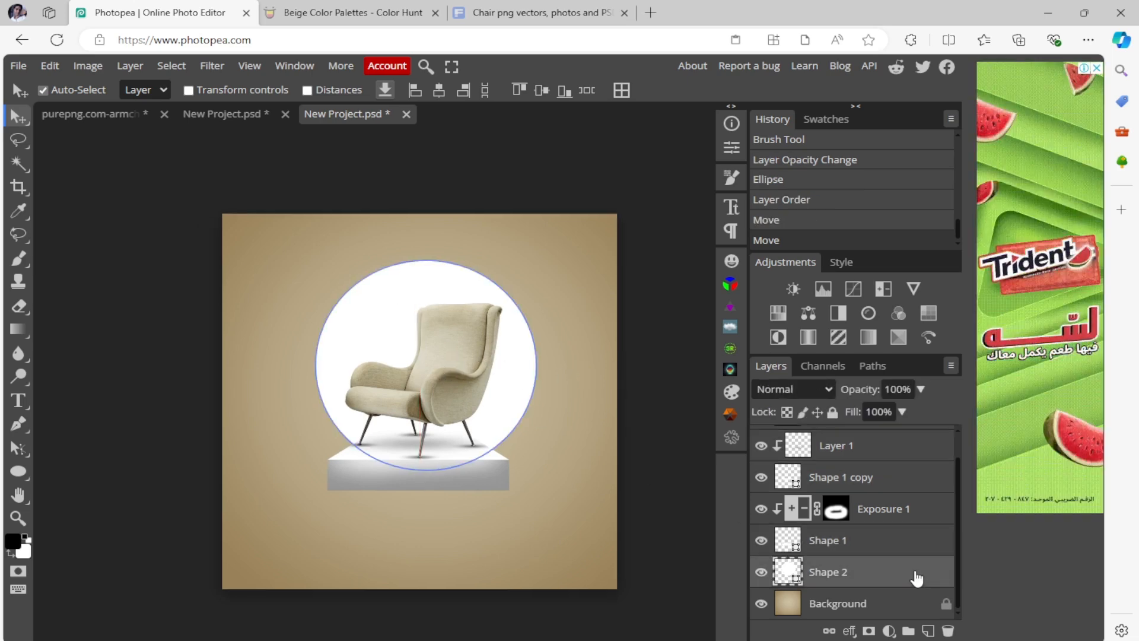
{"action": "right_click", "coordinate": [20, 424]}
{"action": "key", "text": "t"}
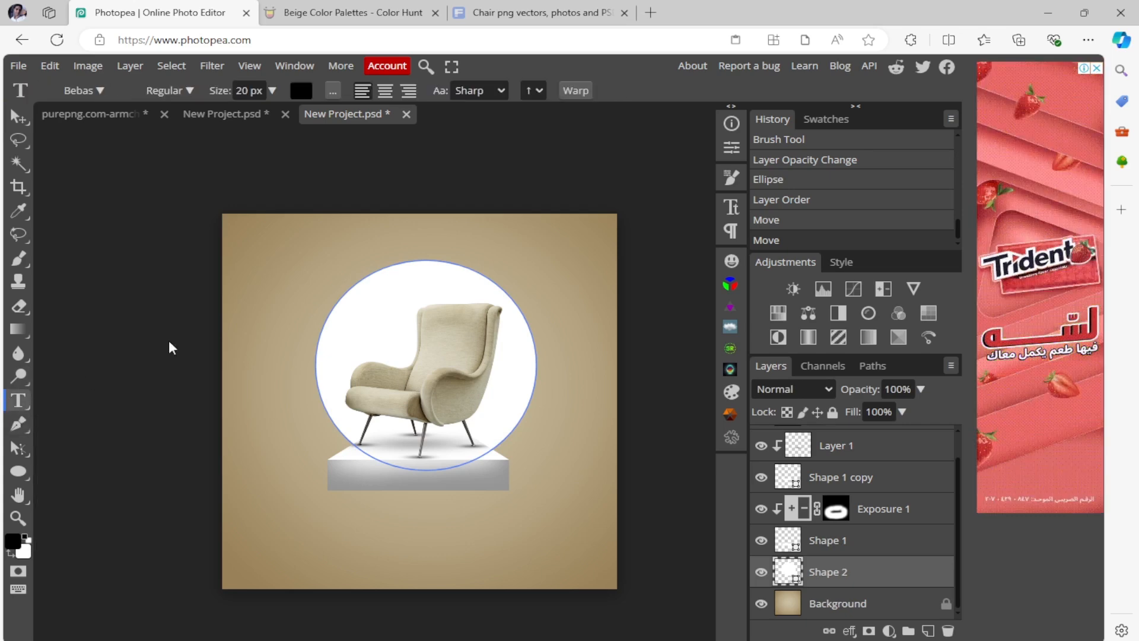
{"action": "left_click", "coordinate": [243, 297]}
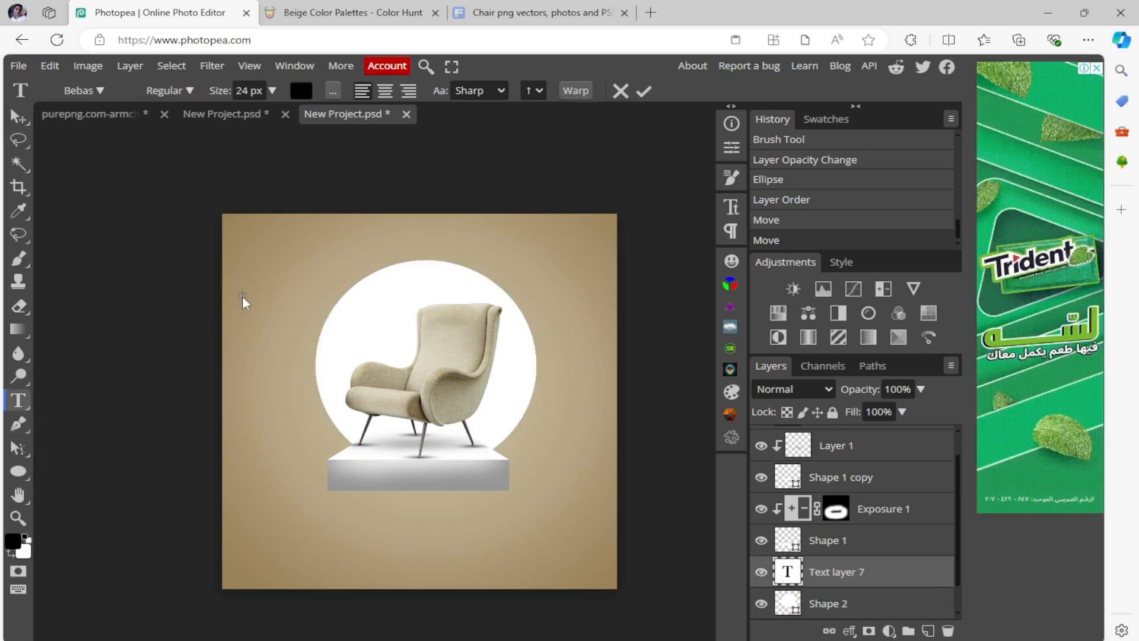
{"action": "type", "text": "FURNI"}
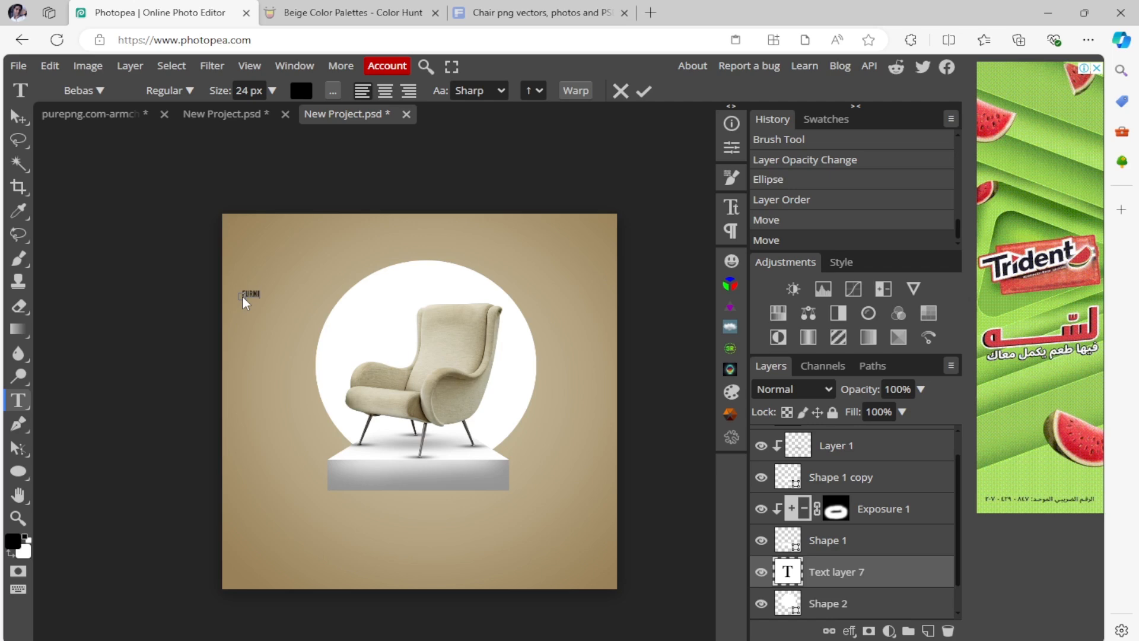
{"action": "type", "text": "TURE"}
Enlarge the FURNITURE headline to 203 px and move it across the white circle behind the armchair's backrest
{"action": "key", "text": "ctrl+a"}
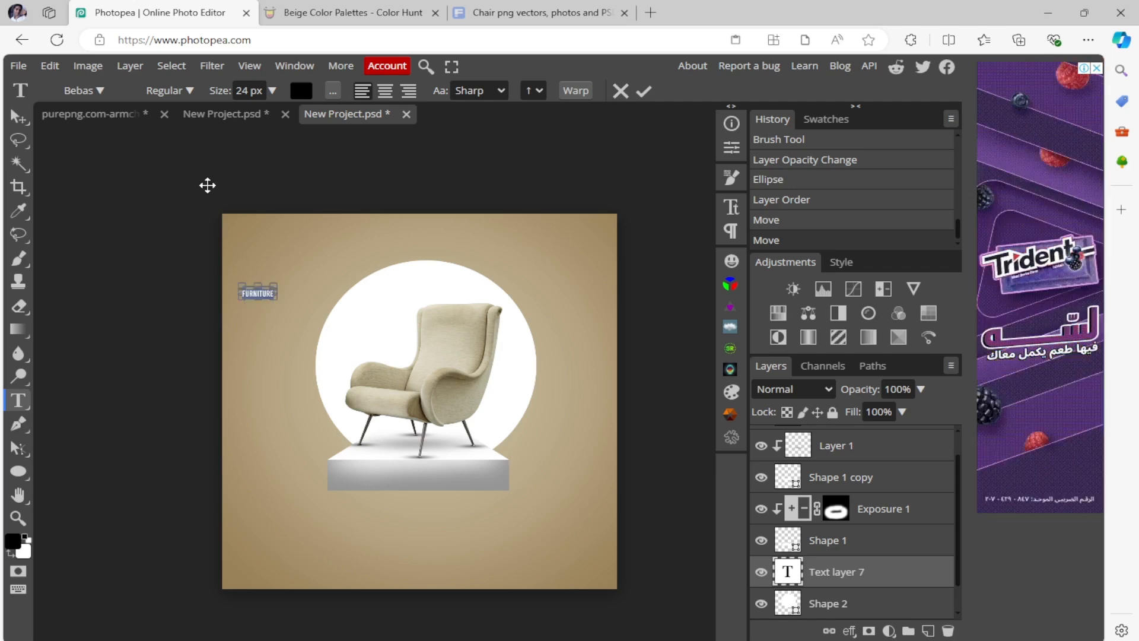
{"action": "left_click_drag", "start_coordinate": [218, 94], "coordinate": [331, 104]}
{"action": "left_click_drag", "start_coordinate": [439, 229], "coordinate": [491, 269]}
Recolour the headline with dark beige 998158 sampled from the canvas corner and fine-tune its position behind the top of the armchair
{"action": "left_click", "coordinate": [302, 92]}
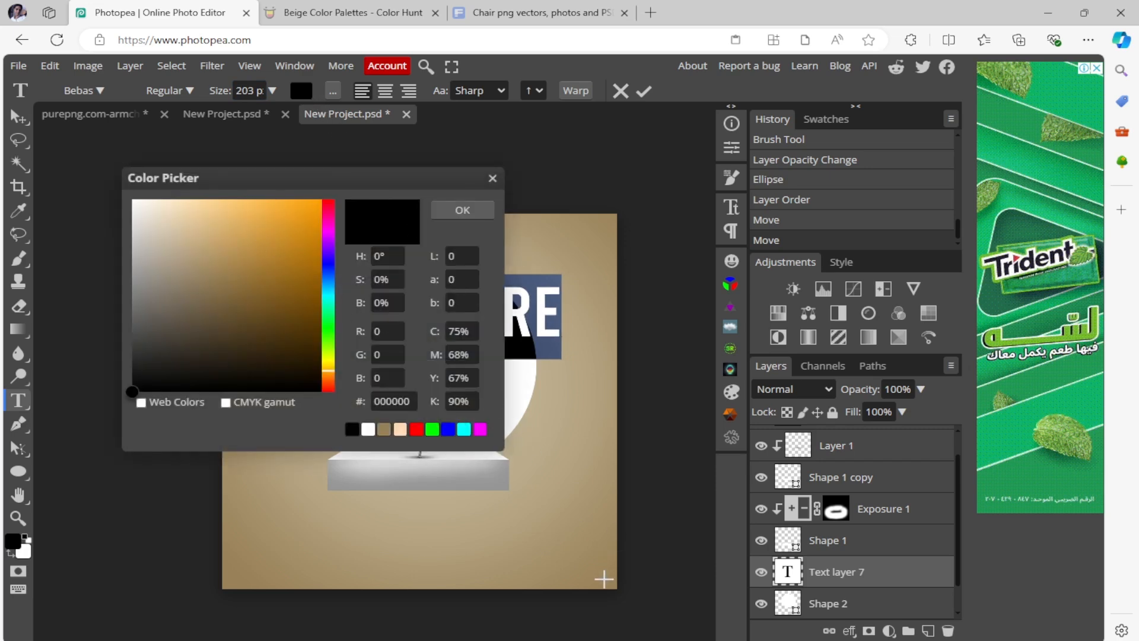
{"action": "left_click", "coordinate": [611, 584]}
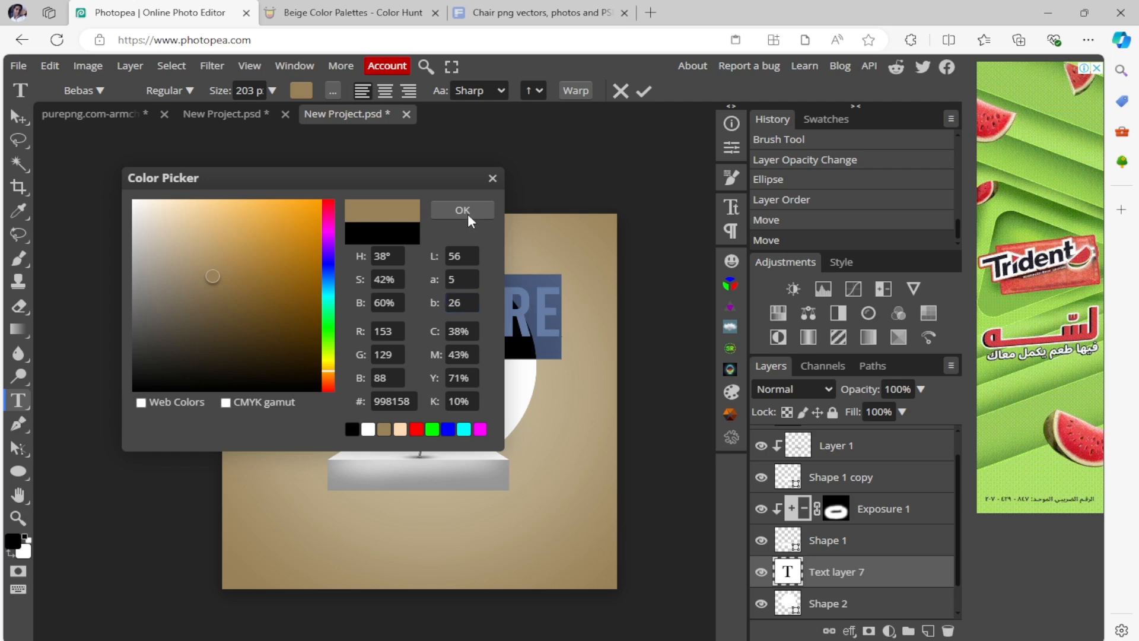
{"action": "left_click", "coordinate": [462, 211]}
{"action": "left_click", "coordinate": [595, 123]}
{"action": "left_click", "coordinate": [24, 119]}
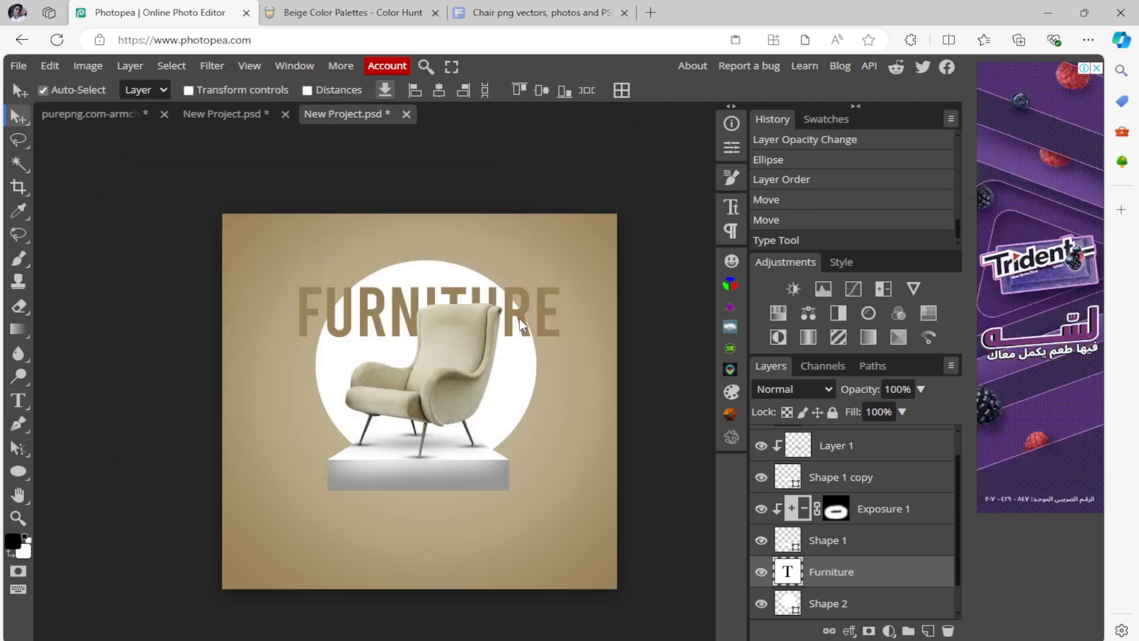
{"action": "left_click_drag", "start_coordinate": [517, 324], "coordinate": [521, 307]}
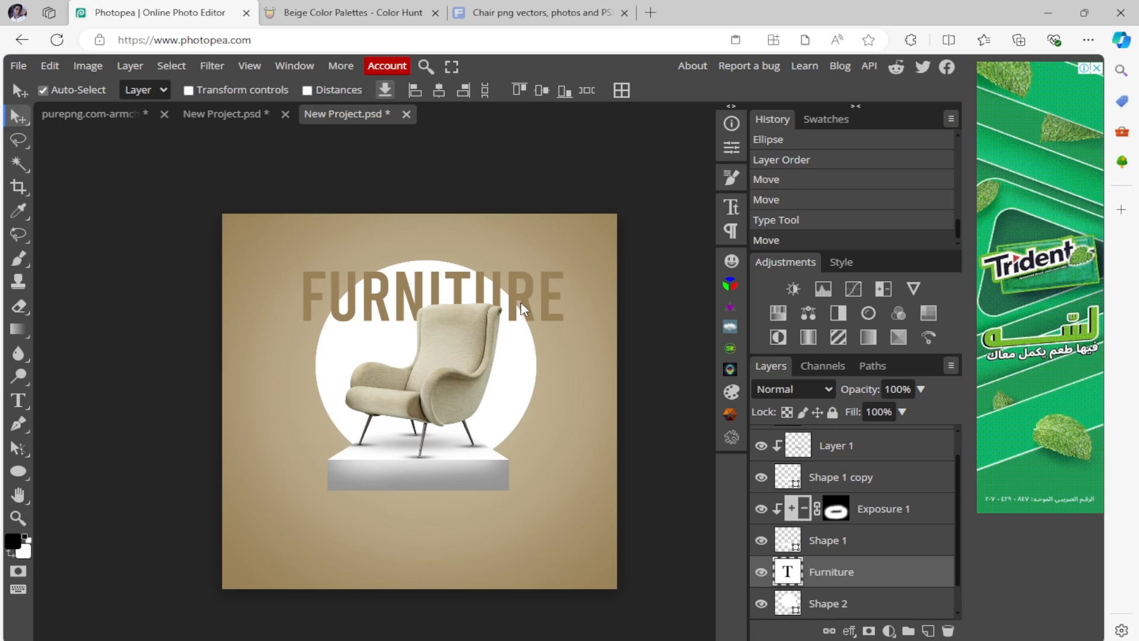
{"action": "mouse_move", "coordinate": [522, 306]}
{"action": "left_mouse_down"}
{"action": "mouse_move", "coordinate": [517, 343]}
{"action": "mouse_move", "coordinate": [522, 321]}
{"action": "left_mouse_up"}
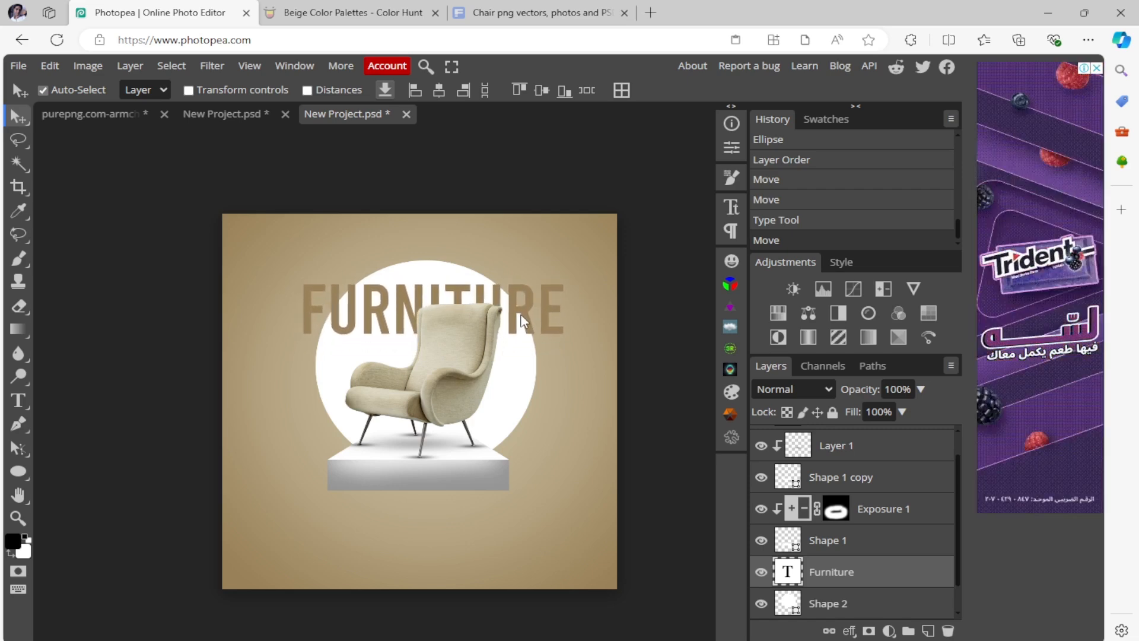
Draw a wide, low white rectangle centred below the podium as a button
{"action": "left_click", "coordinate": [18, 472]}
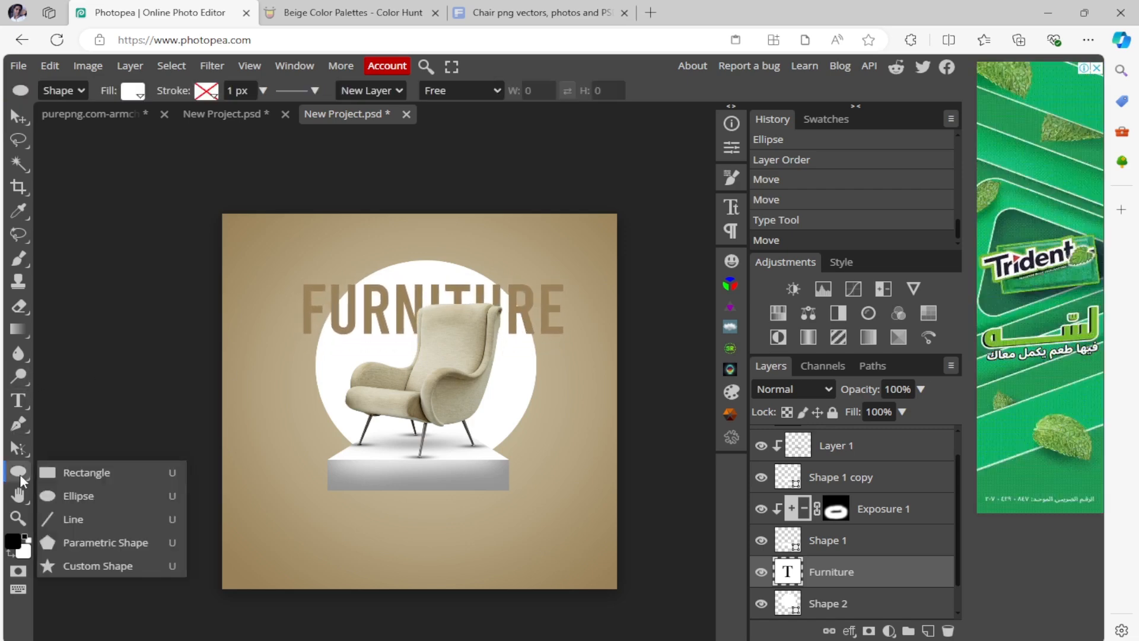
{"action": "left_click", "coordinate": [90, 468]}
{"action": "left_click_drag", "start_coordinate": [365, 526], "coordinate": [497, 554]}
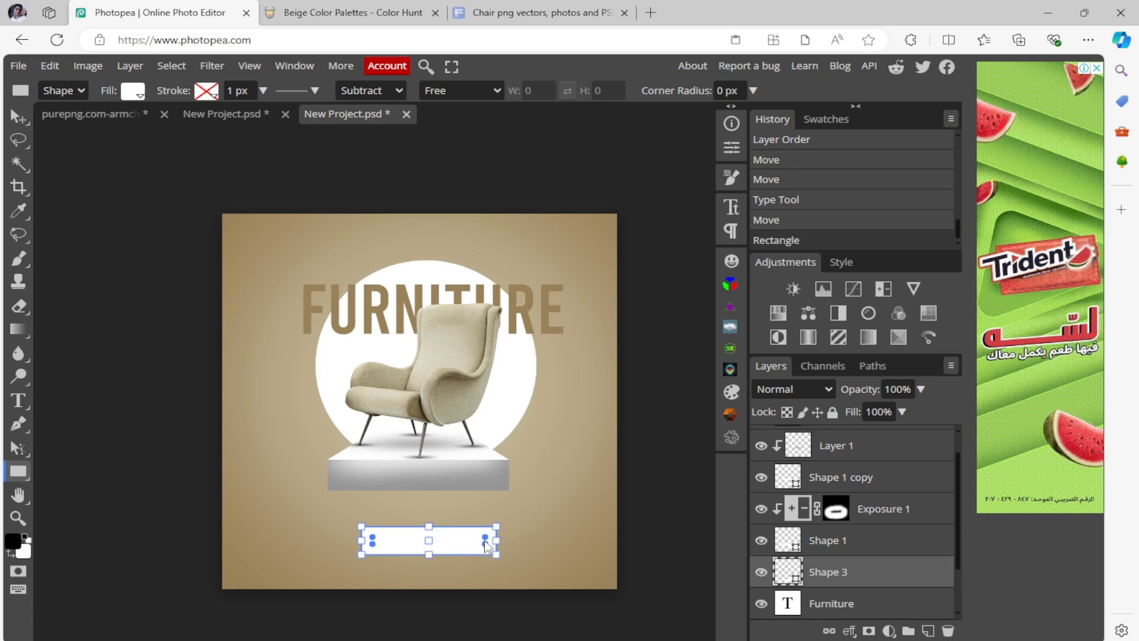
Round the corners of the white button rectangle to a radius of about 23 px
{"action": "left_click_drag", "start_coordinate": [486, 543], "coordinate": [483, 539]}
{"action": "scroll", "coordinate": [482, 516], "scroll_direction": "up", "scroll_amount": 5}
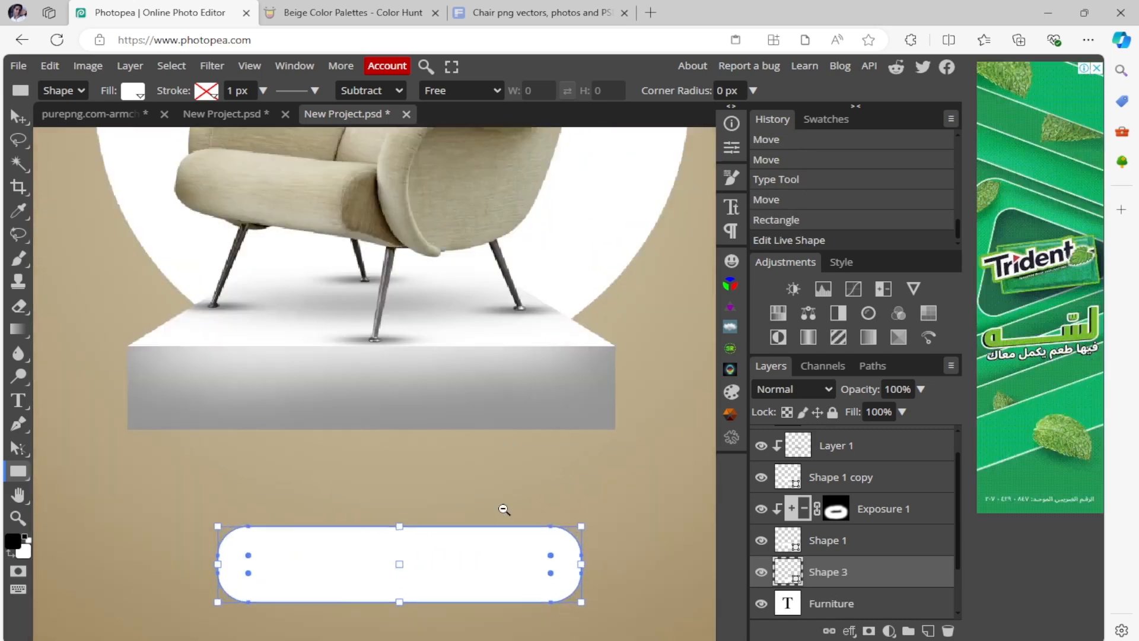
{"action": "left_click_drag", "start_coordinate": [479, 495], "coordinate": [401, 432]}
{"action": "left_click_drag", "start_coordinate": [503, 497], "coordinate": [528, 464]}
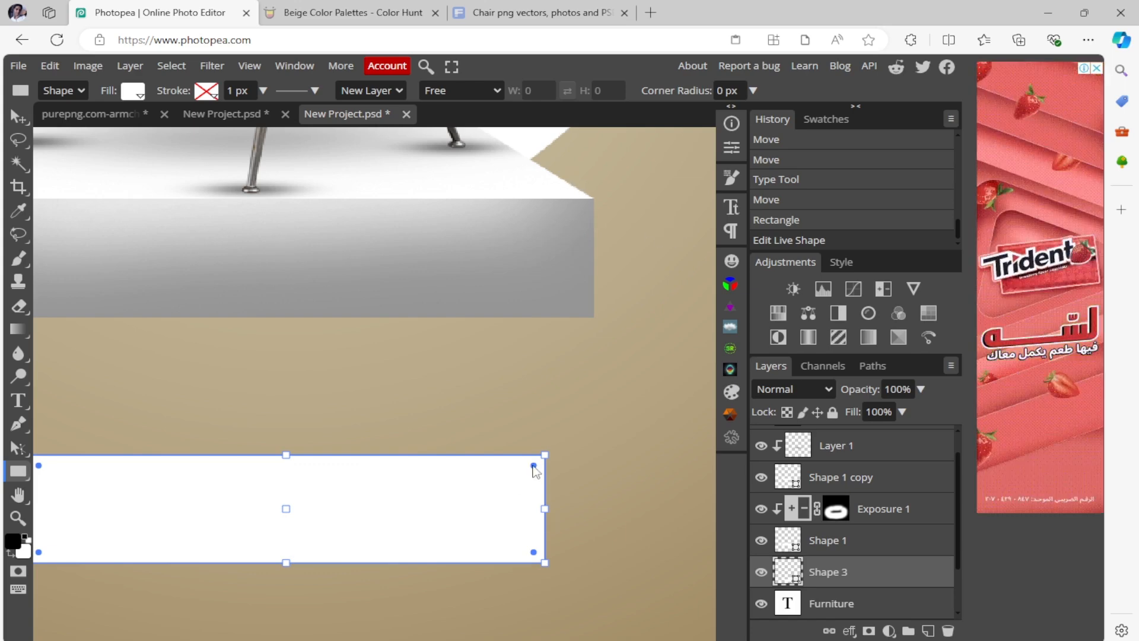
{"action": "left_click_drag", "start_coordinate": [533, 465], "coordinate": [508, 480]}
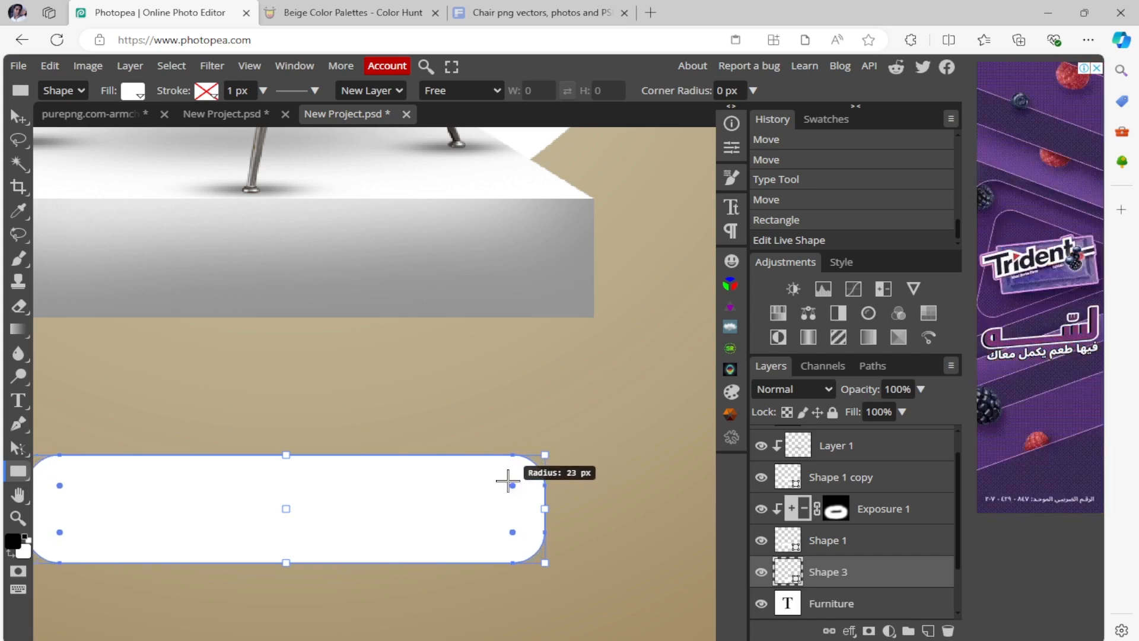
{"action": "left_click", "coordinate": [18, 116]}
Add a text layer reading "ORDER NOW" above the white button's layer, removing the extra N
{"action": "left_click_drag", "start_coordinate": [255, 356], "coordinate": [365, 294]}
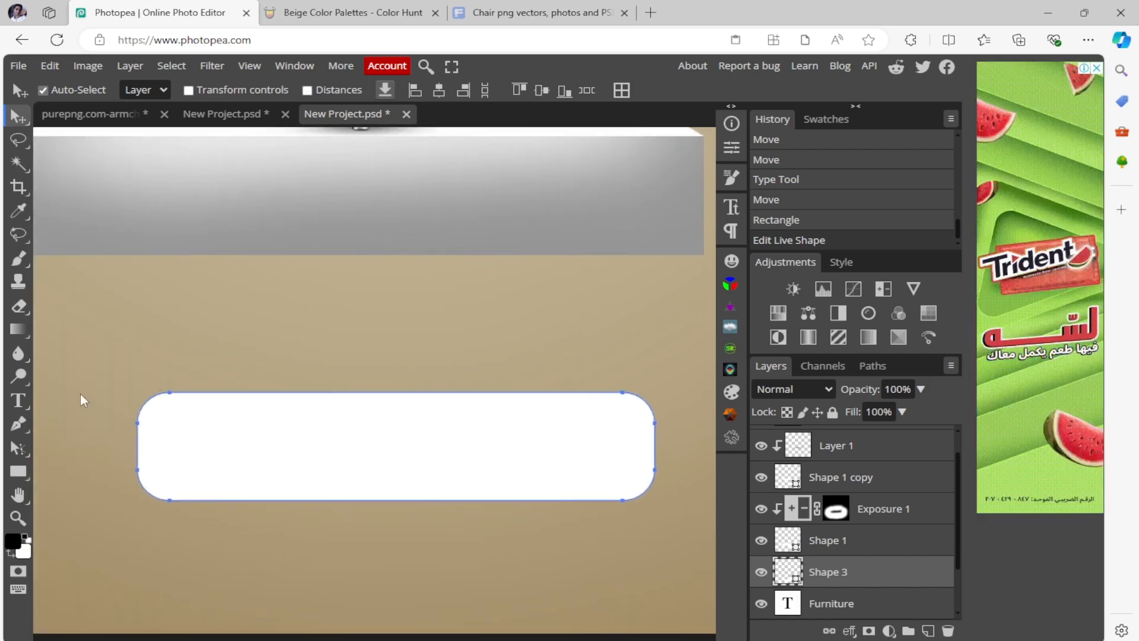
{"action": "left_click", "coordinate": [17, 401]}
{"action": "left_click_drag", "start_coordinate": [98, 402], "coordinate": [248, 372]}
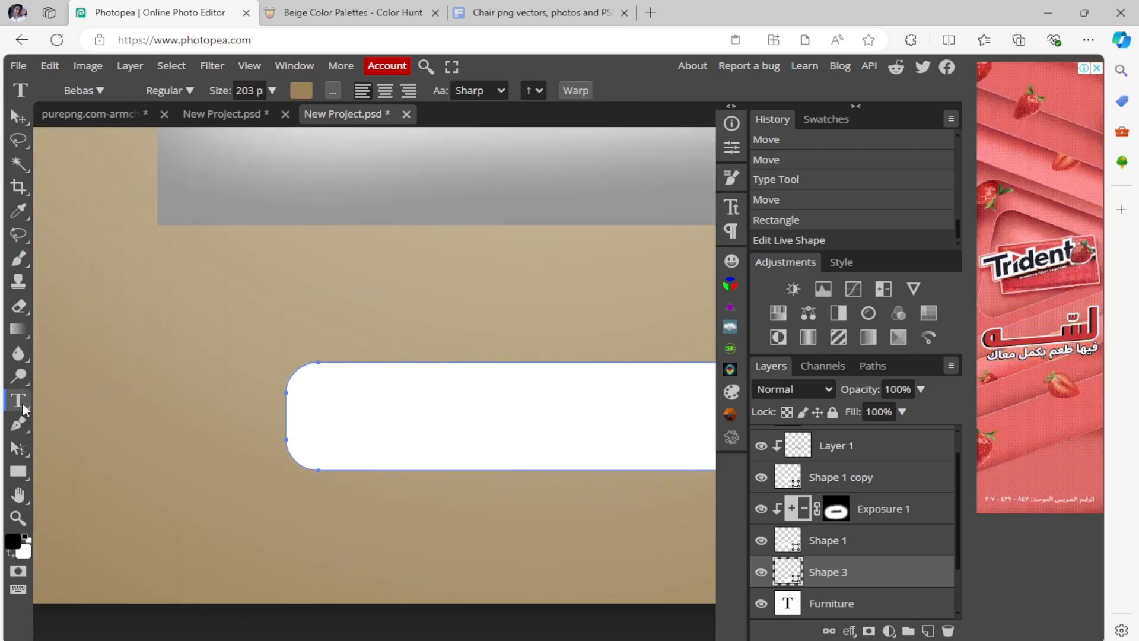
{"action": "left_click", "coordinate": [131, 392]}
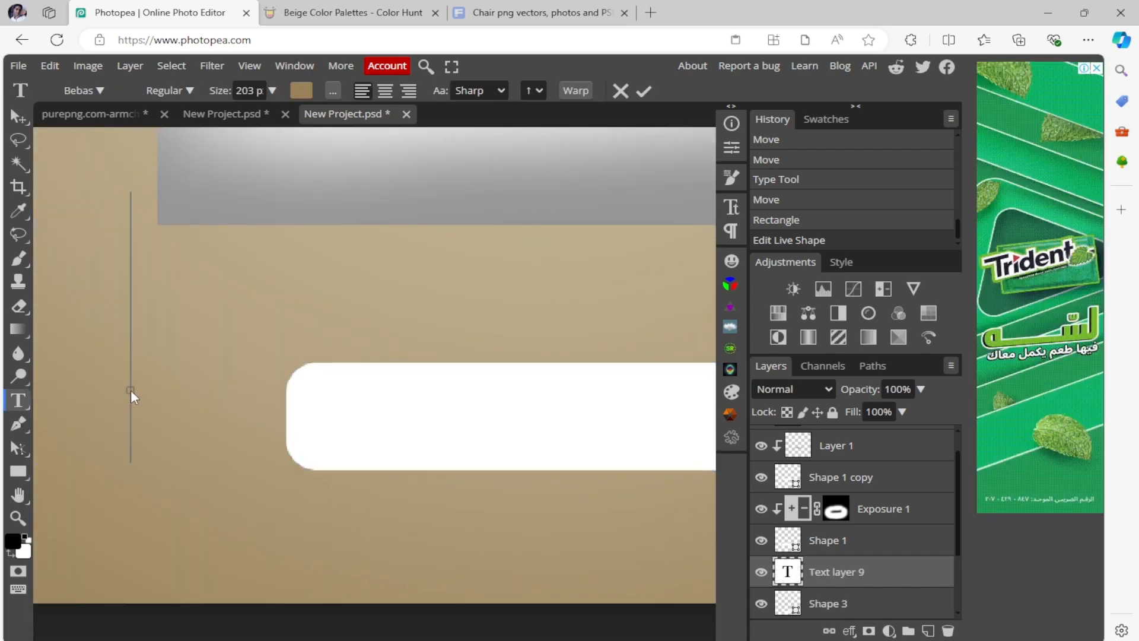
{"action": "type", "text": "ORDER"}
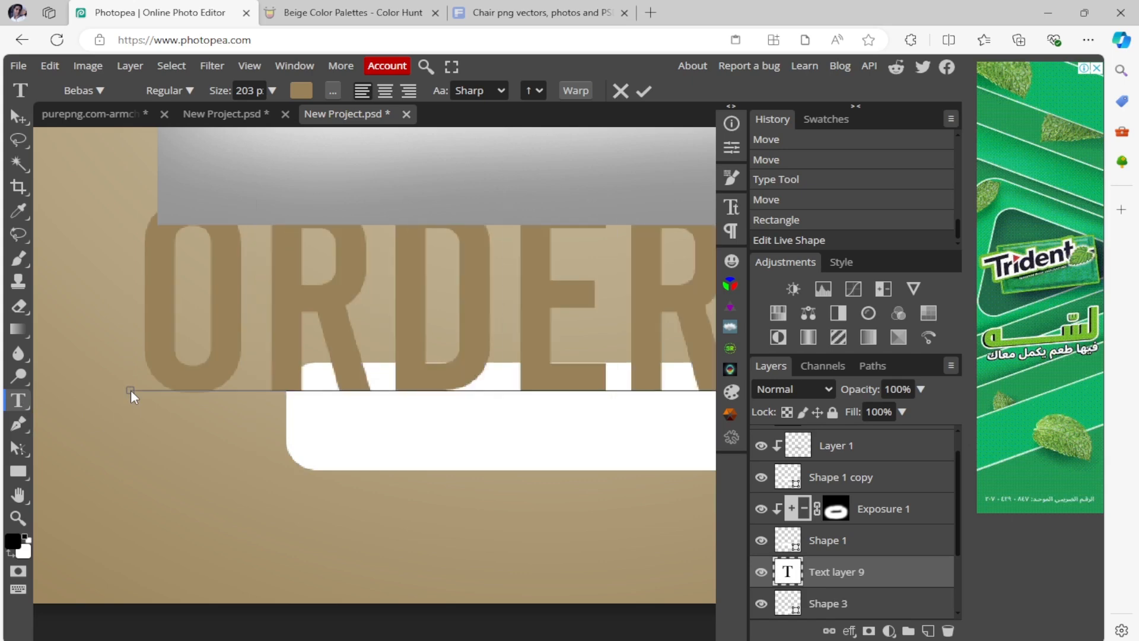
{"action": "type", "text": " N"}
{"action": "scroll", "coordinate": [493, 451], "scroll_direction": "right", "scroll_amount": 3}
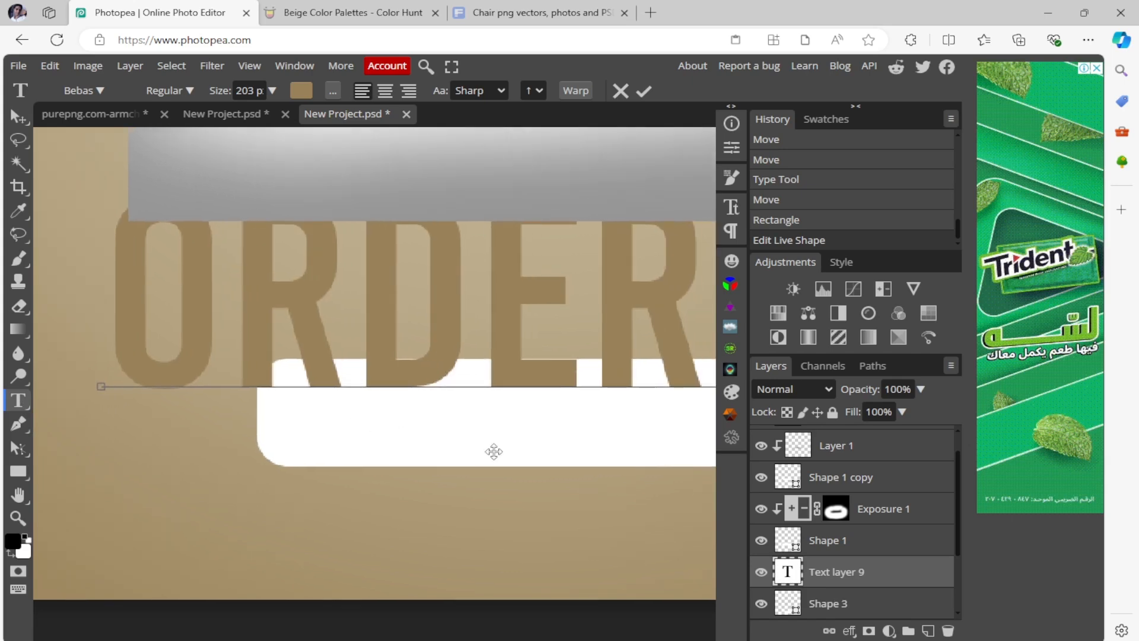
{"action": "scroll", "coordinate": [473, 444], "scroll_direction": "down", "scroll_amount": 3}
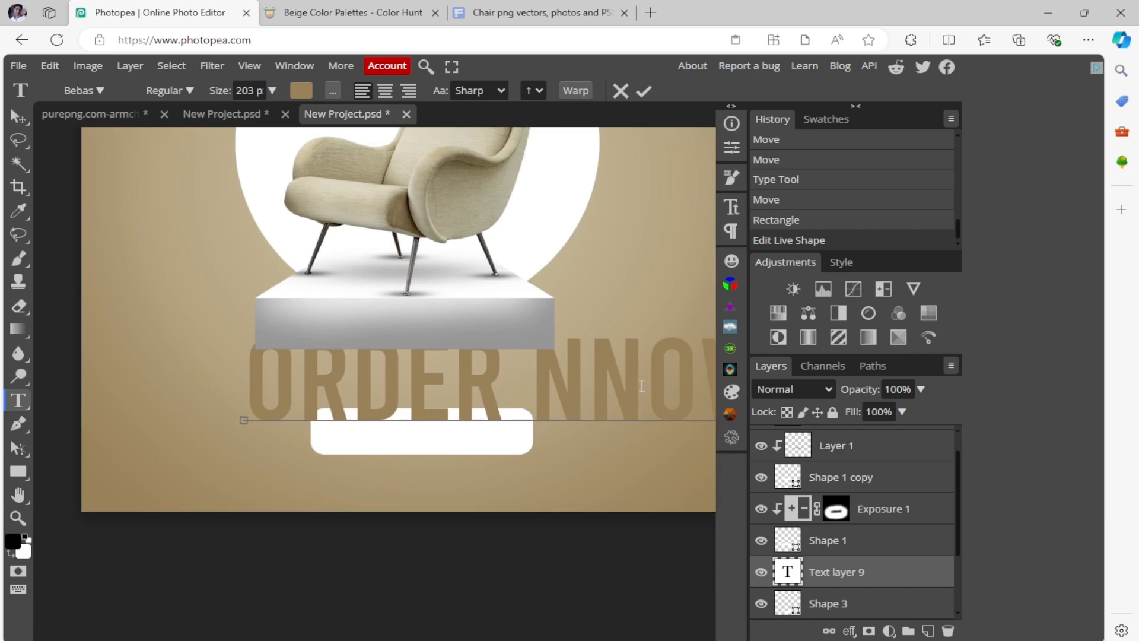
{"action": "left_click_drag", "start_coordinate": [642, 386], "coordinate": [584, 409]}
{"action": "key", "text": "BackSpace"}
Reduce the ORDER NOW text to 76 px and move it onto the white button
{"action": "key", "text": "ctrl+a"}
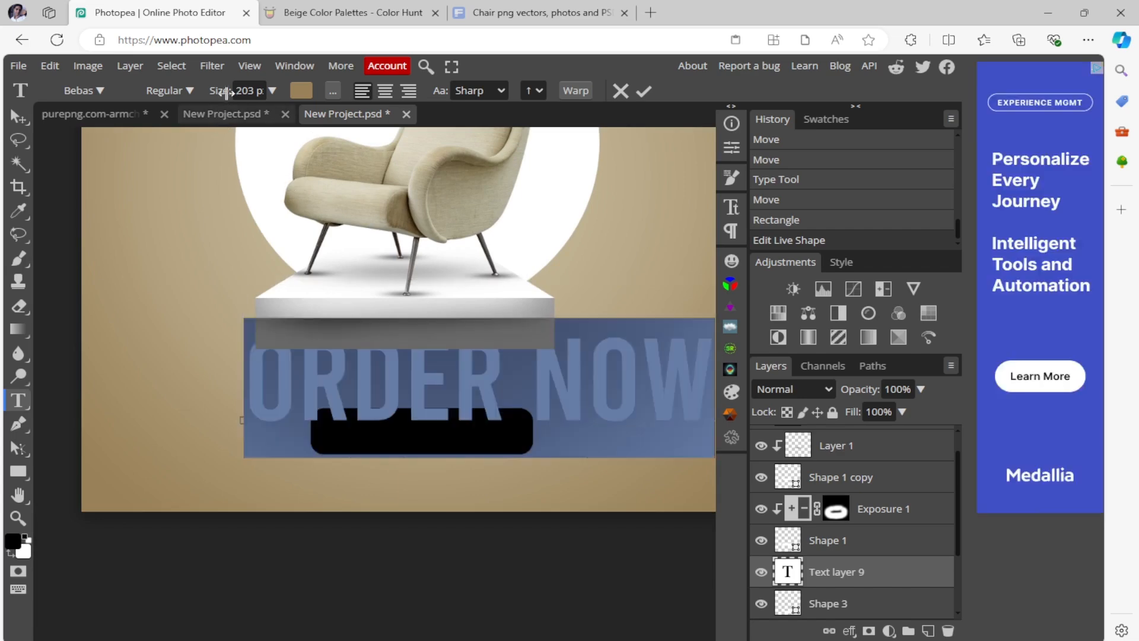
{"action": "left_click_drag", "start_coordinate": [220, 90], "coordinate": [119, 88]}
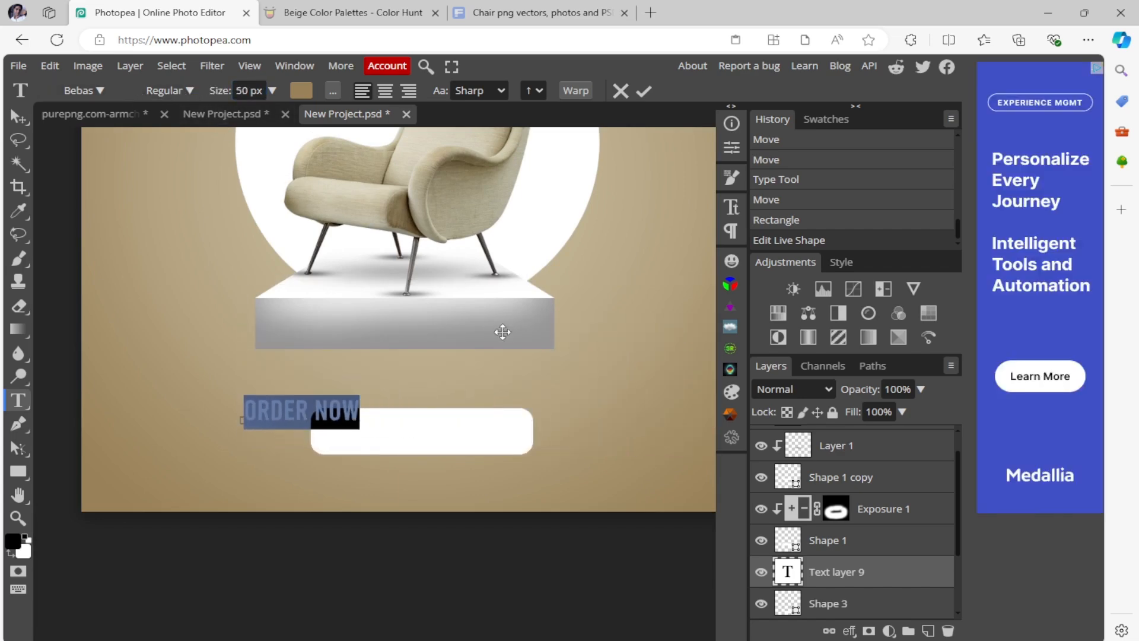
{"action": "left_click_drag", "start_coordinate": [500, 331], "coordinate": [620, 353]}
{"action": "left_click_drag", "start_coordinate": [213, 89], "coordinate": [229, 89]}
{"action": "left_click_drag", "start_coordinate": [577, 243], "coordinate": [550, 247]}
{"action": "left_click", "coordinate": [475, 418]}
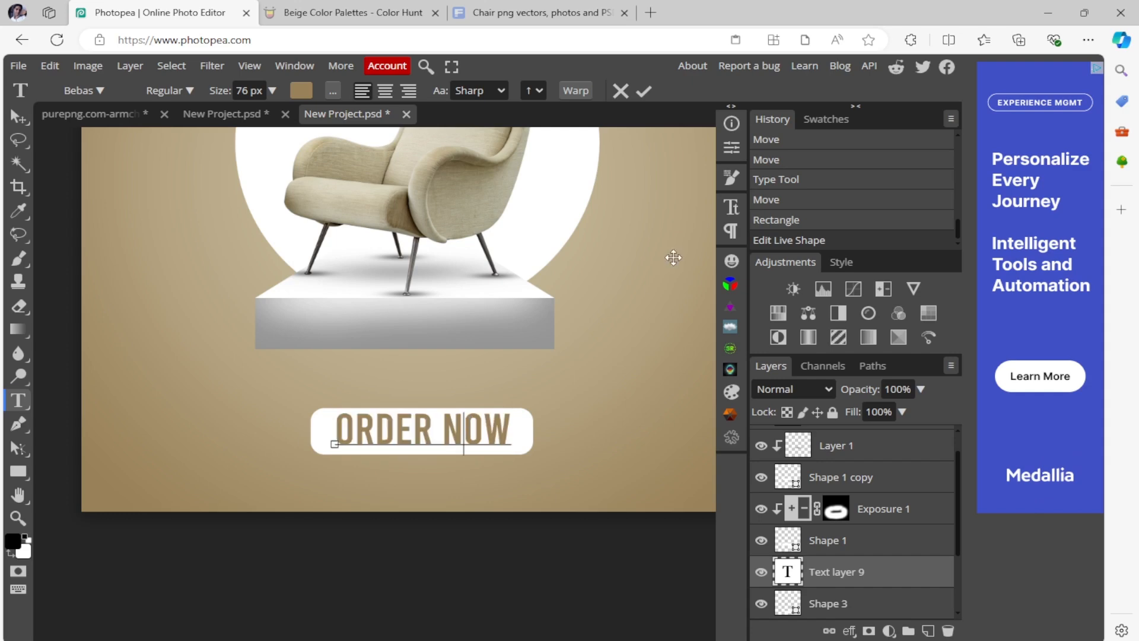
Set the vertical scale of the whole ORDER NOW text to 93%
{"action": "left_click", "coordinate": [731, 209]}
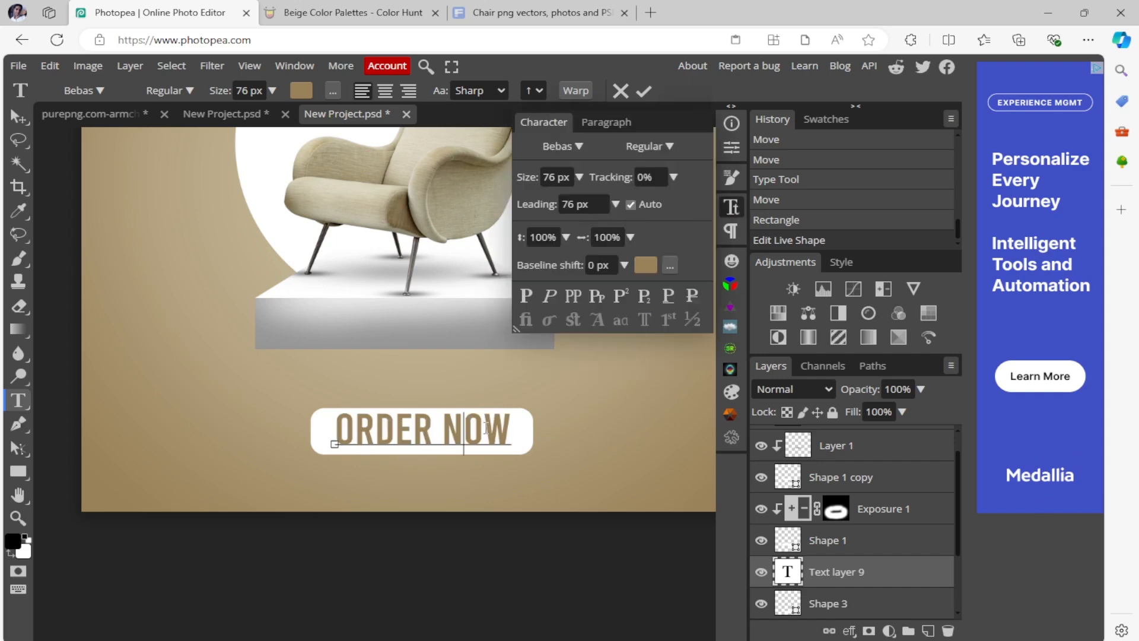
{"action": "key", "text": "ctrl+a"}
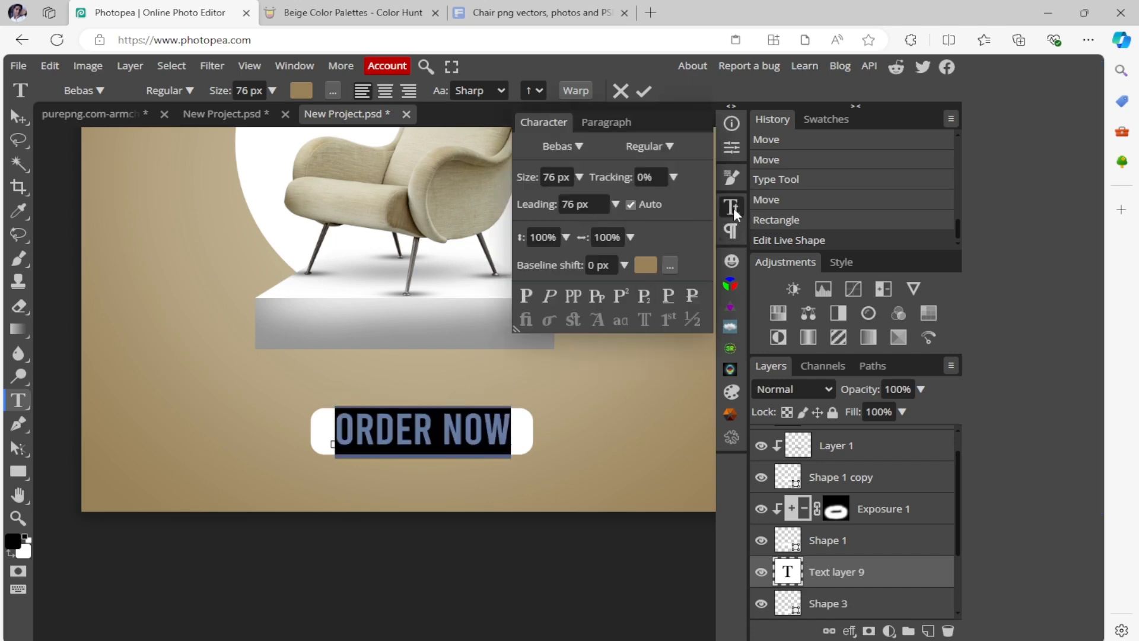
{"action": "left_click", "coordinate": [534, 237]}
{"action": "mouse_move", "coordinate": [516, 237]}
{"action": "left_mouse_down"}
{"action": "mouse_move", "coordinate": [496, 238]}
{"action": "mouse_move", "coordinate": [538, 237]}
{"action": "mouse_move", "coordinate": [503, 240]}
{"action": "mouse_move", "coordinate": [520, 241]}
{"action": "left_mouse_up"}
{"action": "left_click_drag", "start_coordinate": [520, 237], "coordinate": [524, 228]}
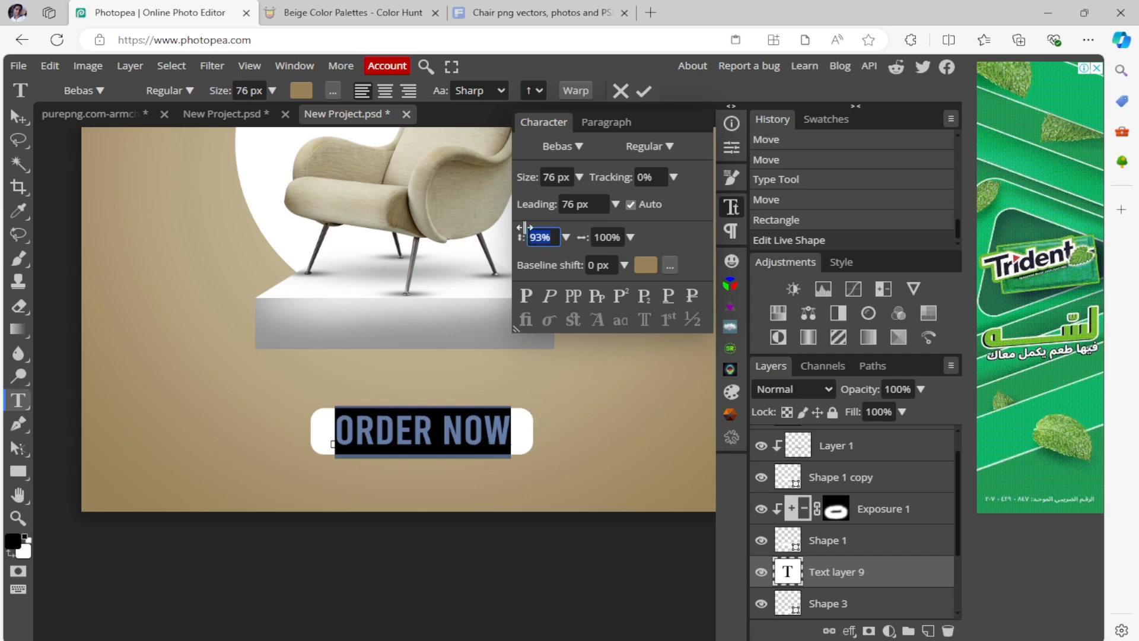
Set the ORDER NOW text's size to 64 px and its tracking to 184%
{"action": "left_click_drag", "start_coordinate": [617, 180], "coordinate": [609, 178]}
{"action": "left_click_drag", "start_coordinate": [515, 176], "coordinate": [517, 179]}
{"action": "left_click", "coordinate": [651, 178]}
{"action": "type", "text": "184"}
{"action": "key", "text": "Return"}
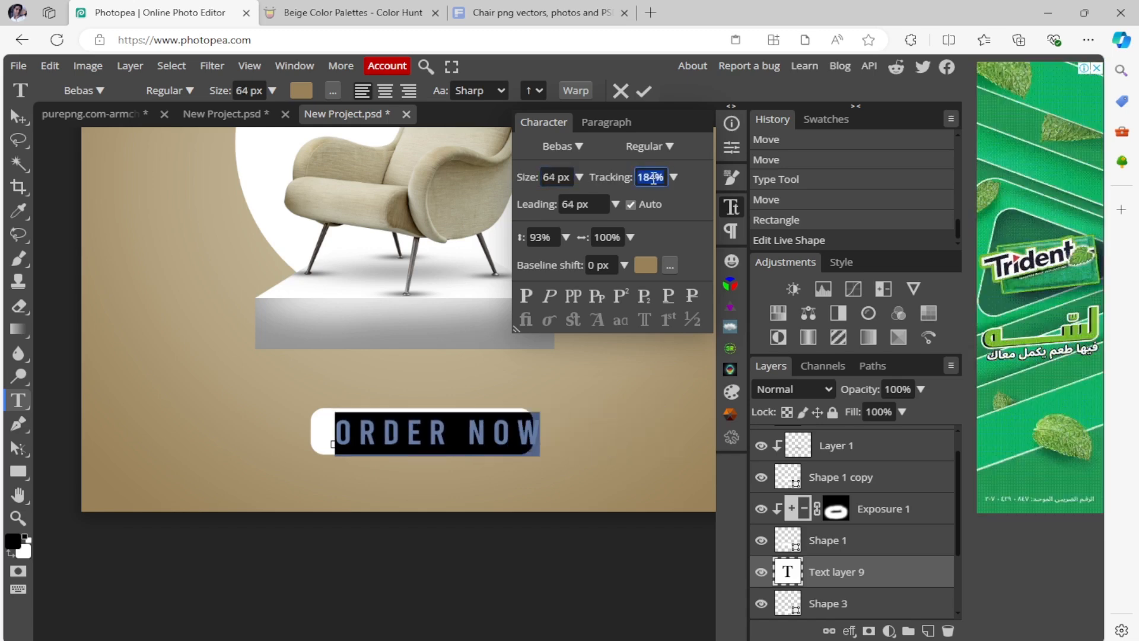
Commit the ORDER NOW text and centre it inside the white button
{"action": "left_click", "coordinate": [725, 204]}
{"action": "left_click", "coordinate": [20, 118]}
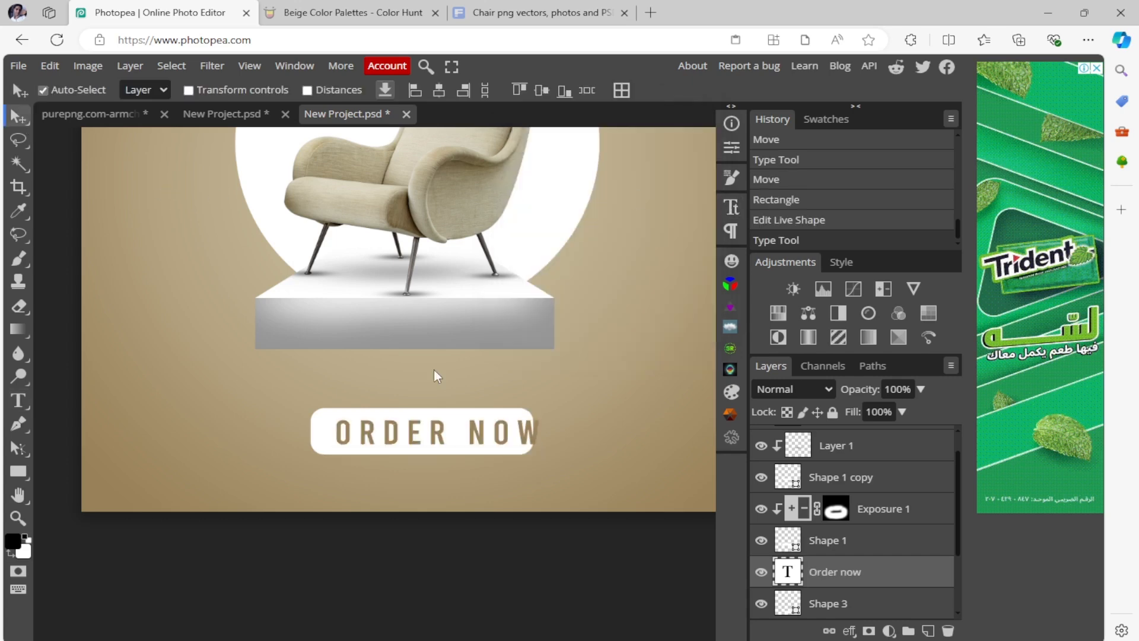
{"action": "left_click_drag", "start_coordinate": [508, 443], "coordinate": [491, 442]}
Add a new text layer with the contact phone number at the lower edge of the ORDER NOW button
{"action": "left_click", "coordinate": [18, 401]}
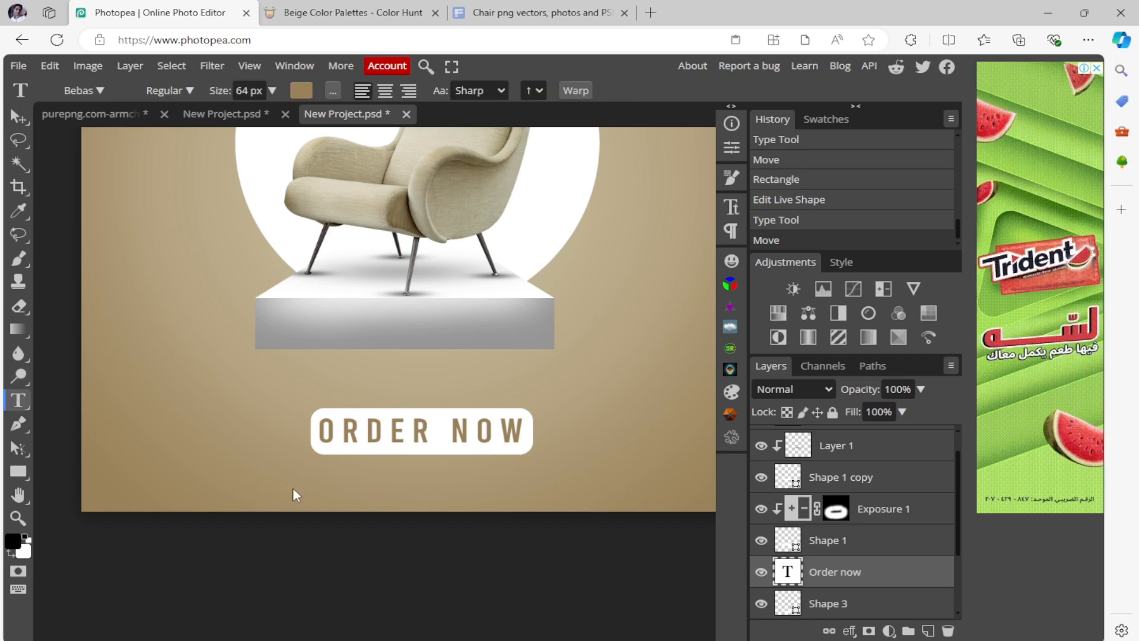
{"action": "left_click", "coordinate": [315, 465]}
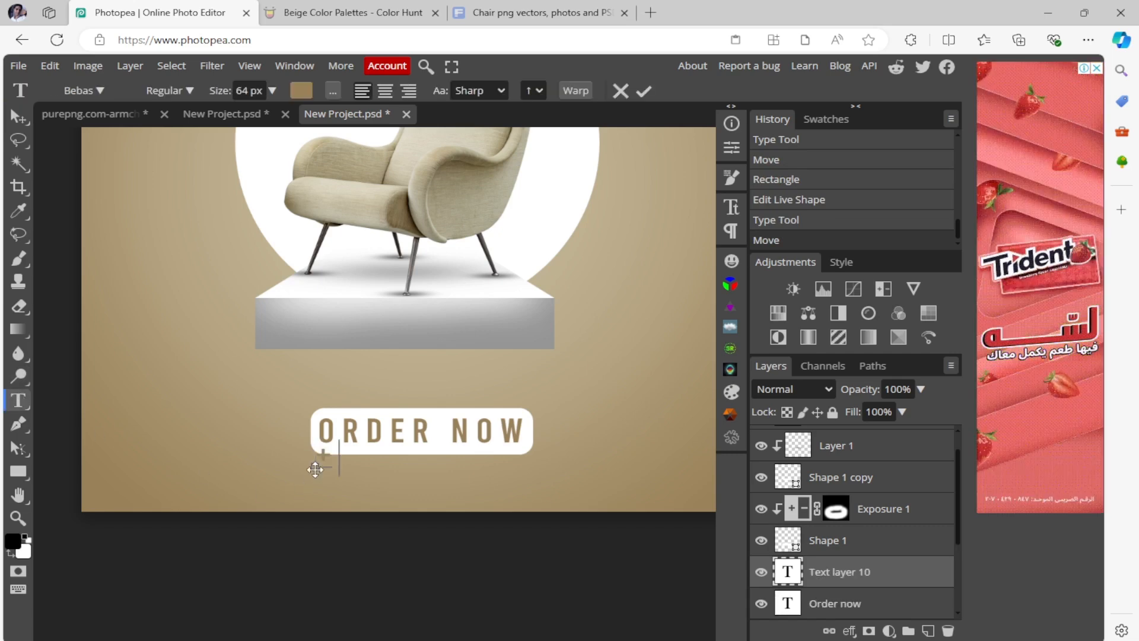
{"action": "type", "text": "123-456"}
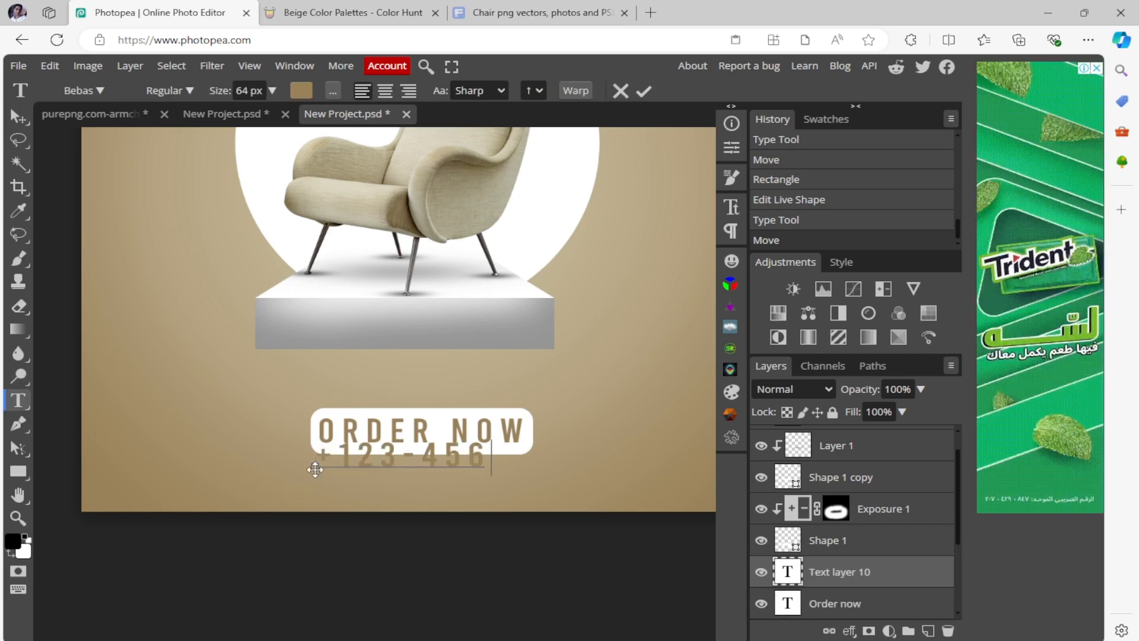
{"action": "type", "text": "-789"}
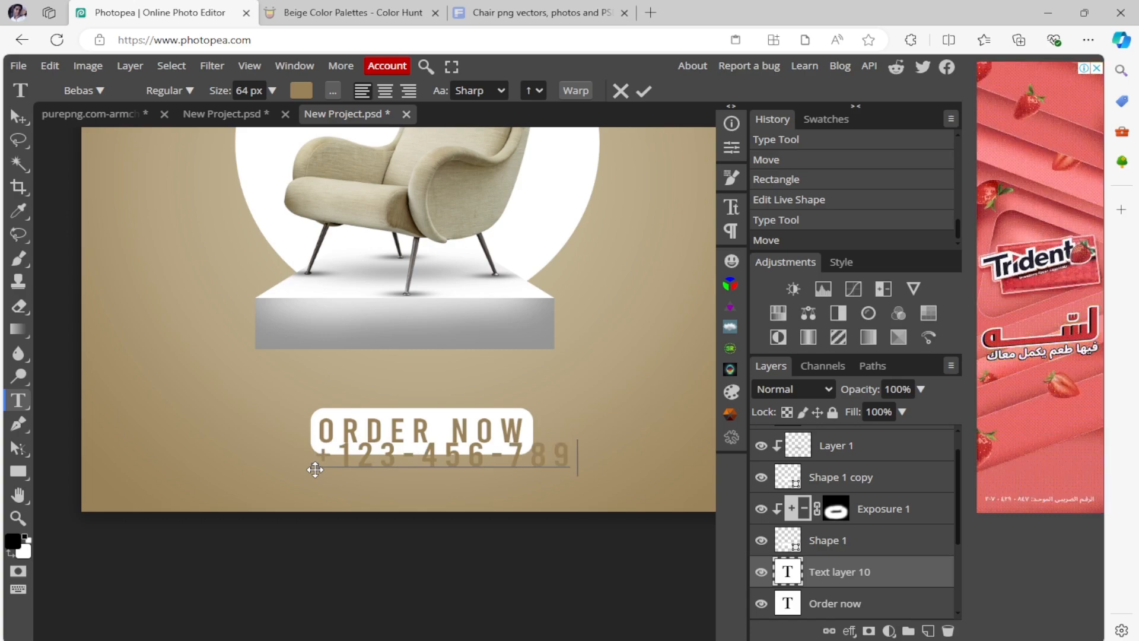
Change the colour of the whole phone number text to white
{"action": "key", "text": "ctrl+a"}
{"action": "left_click", "coordinate": [307, 95]}
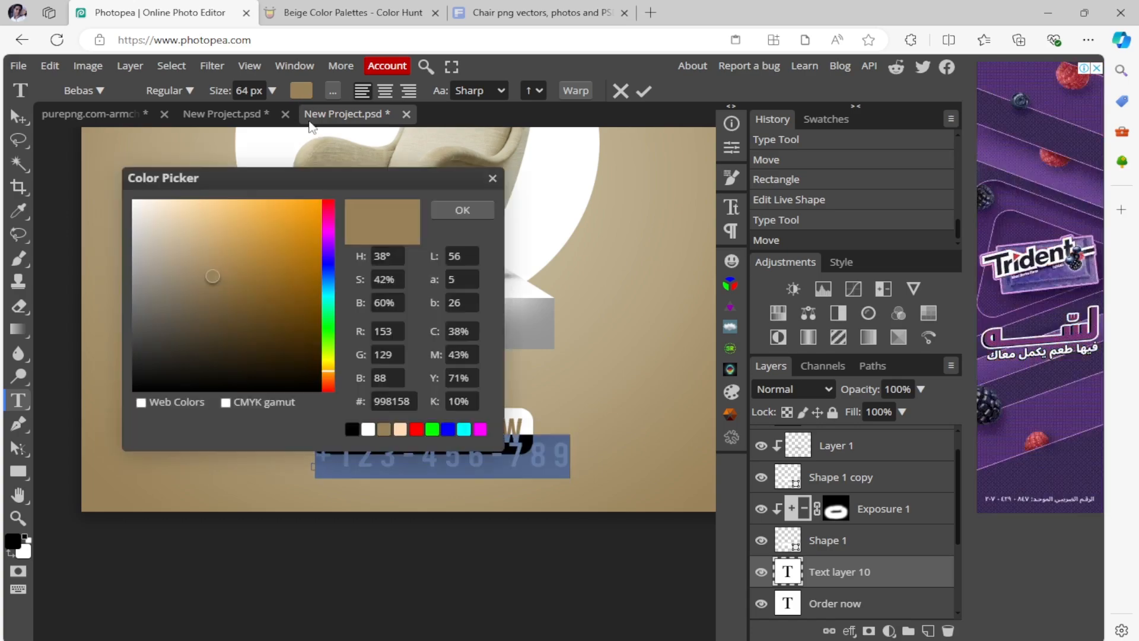
{"action": "left_click_drag", "start_coordinate": [217, 233], "coordinate": [86, 158]}
{"action": "left_click", "coordinate": [462, 210]}
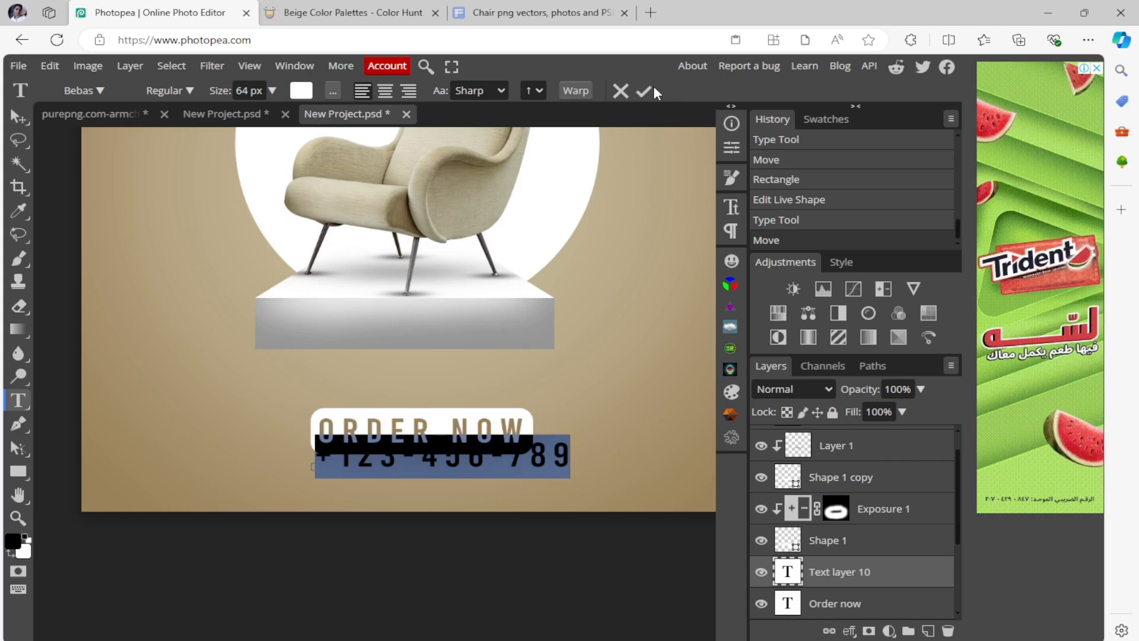
Set the whole phone number text's size to 39 px and its tracking to 459%, and commit the text
{"action": "left_click", "coordinate": [644, 90]}
{"action": "double_click", "coordinate": [560, 452]}
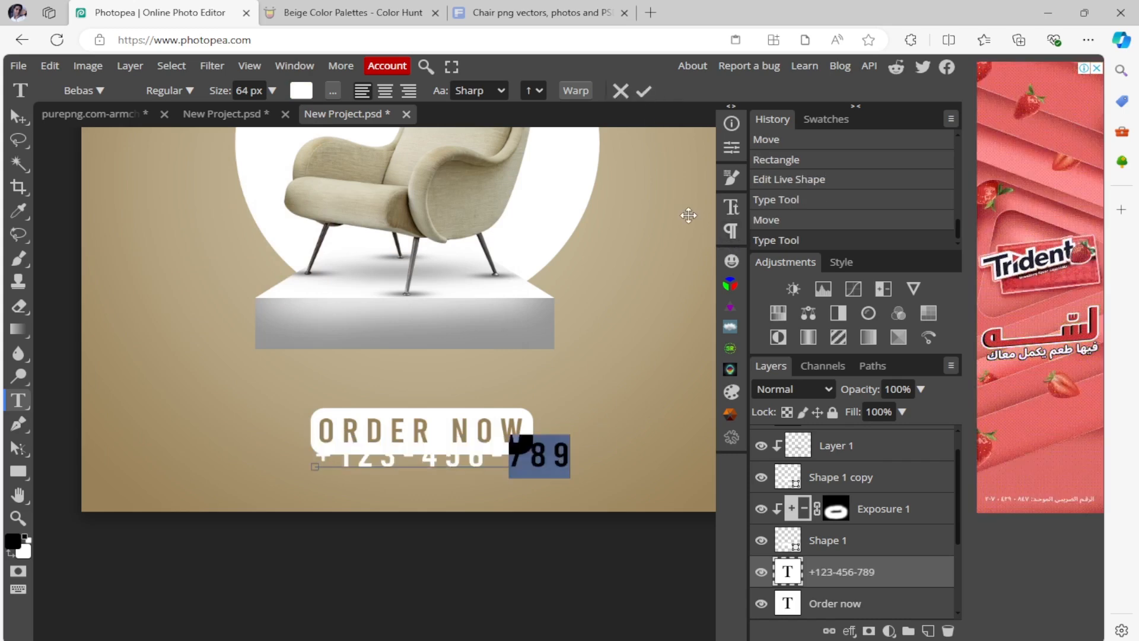
{"action": "key", "text": "ctrl+a"}
{"action": "left_click", "coordinate": [732, 209]}
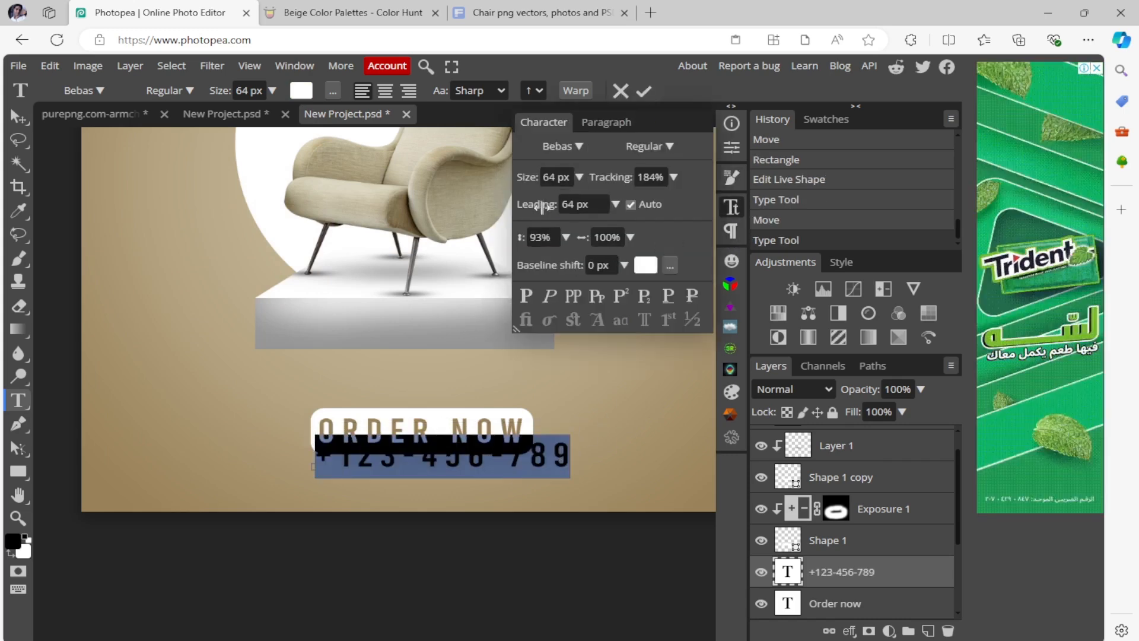
{"action": "left_click_drag", "start_coordinate": [528, 181], "coordinate": [513, 178]}
{"action": "left_click_drag", "start_coordinate": [599, 175], "coordinate": [618, 175]}
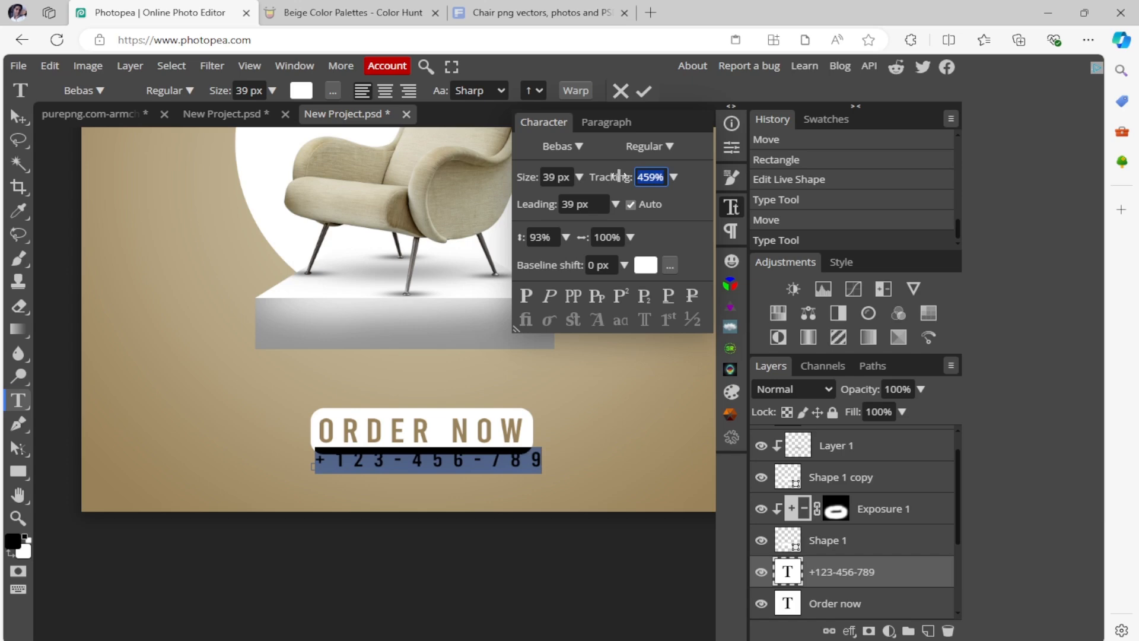
{"action": "left_click", "coordinate": [731, 207]}
{"action": "left_click", "coordinate": [643, 90]}
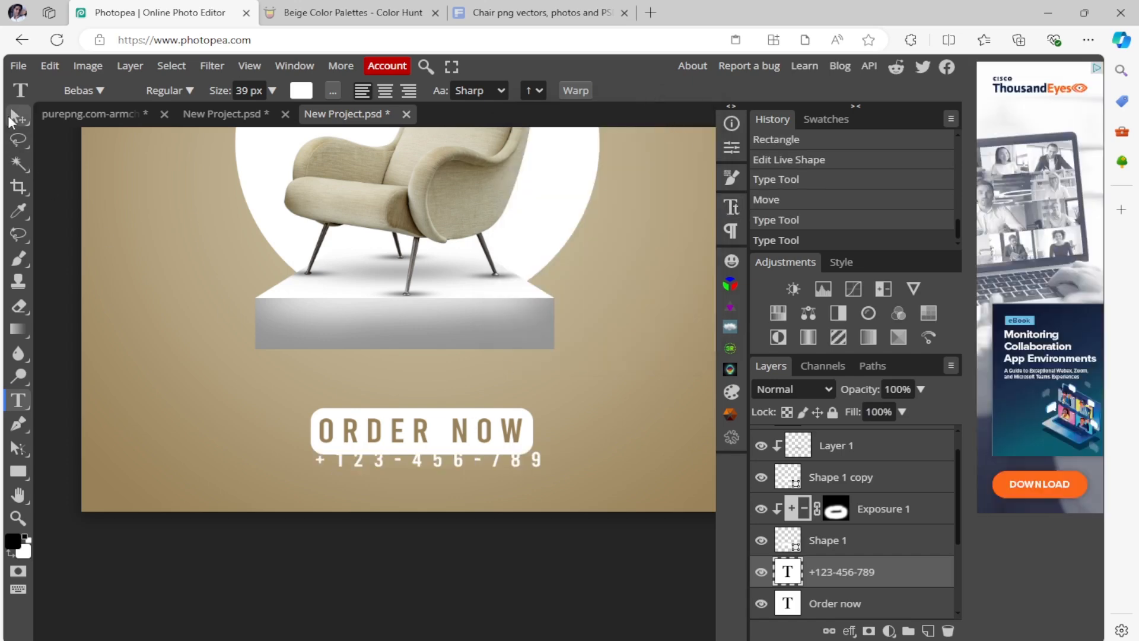
Move the phone number just below the ORDER NOW button, centred under it
{"action": "left_click", "coordinate": [8, 115]}
{"action": "left_click_drag", "start_coordinate": [446, 458], "coordinate": [433, 471]}
{"action": "scroll", "coordinate": [468, 452], "scroll_direction": "down", "scroll_amount": 3}
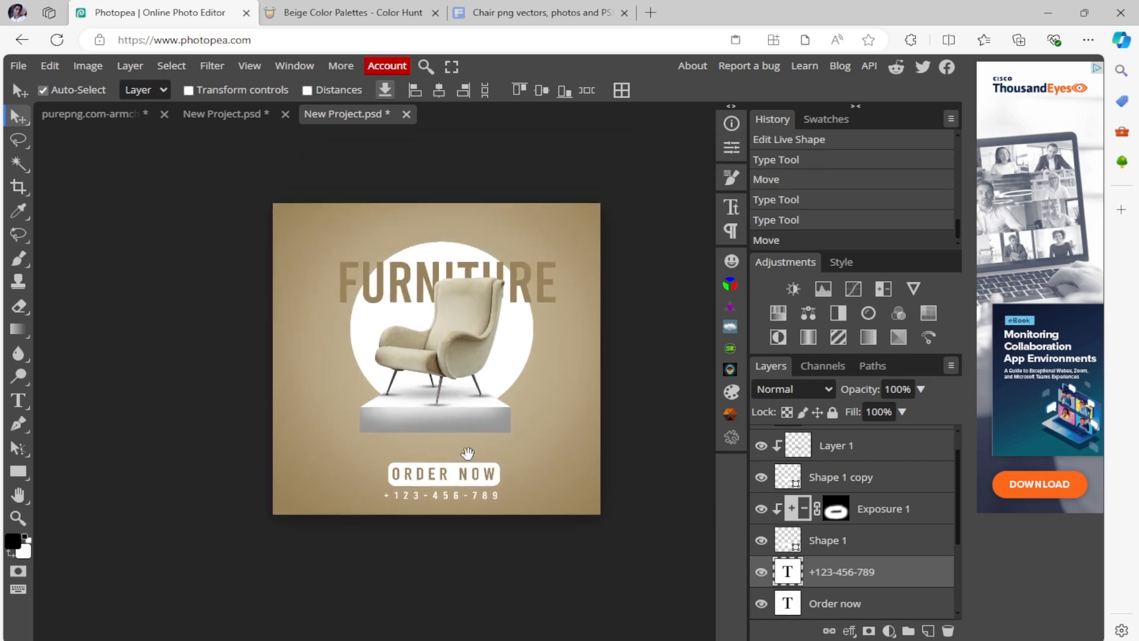
{"action": "scroll", "coordinate": [467, 453], "scroll_direction": "up", "scroll_amount": 1}
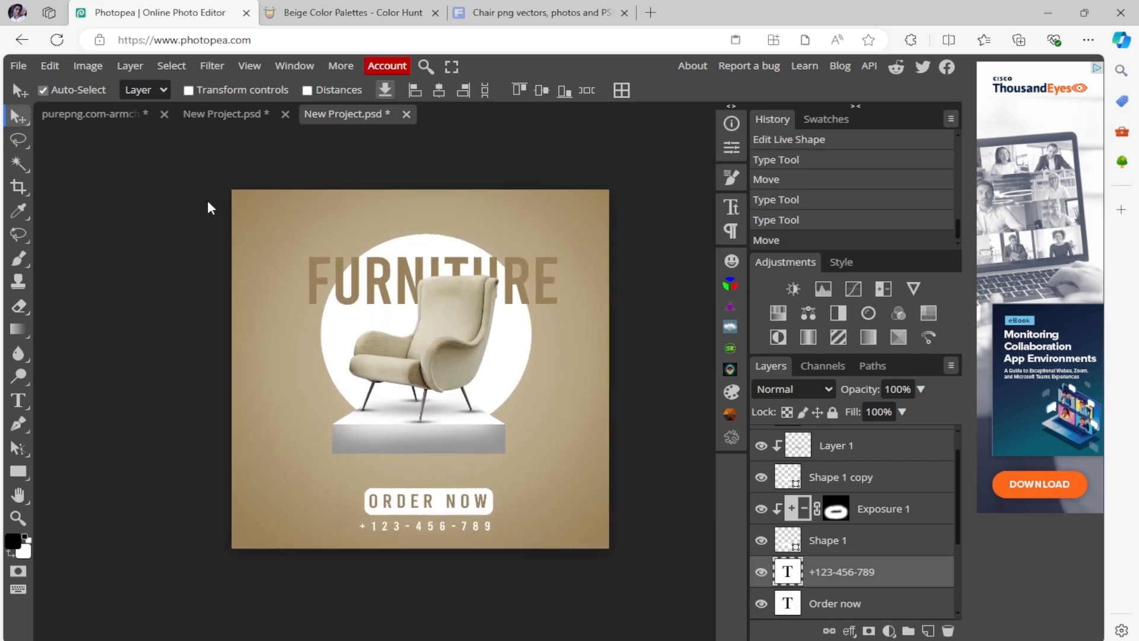
Draw a small upright white rectangle over the canvas's upper-left corner and shift it slightly further into the canvas
{"action": "left_click", "coordinate": [22, 471]}
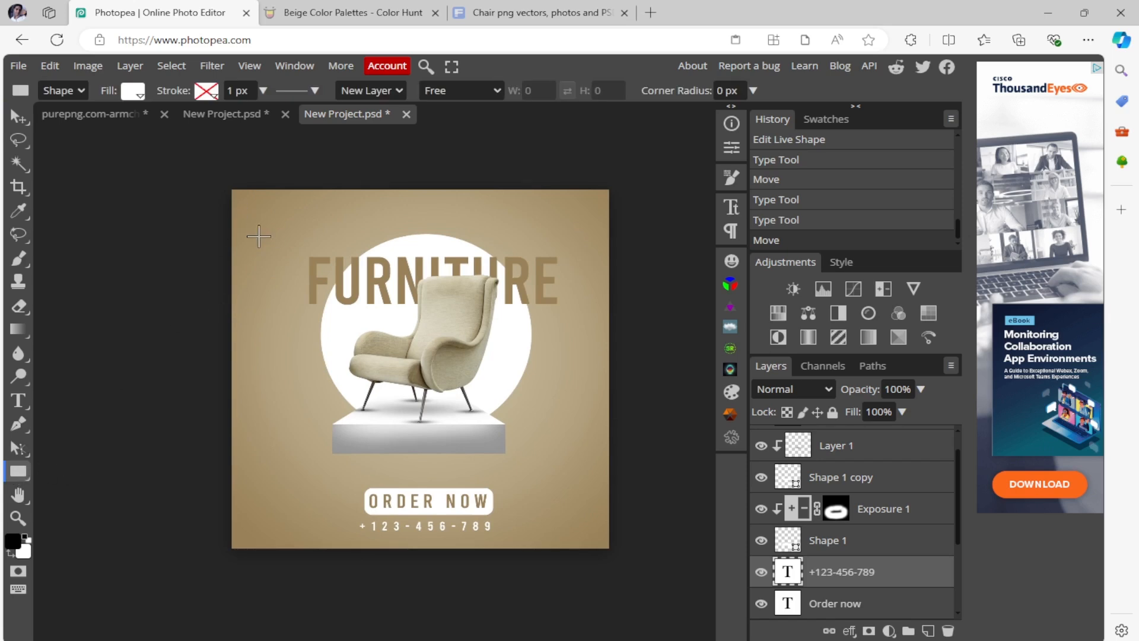
{"action": "left_click_drag", "start_coordinate": [263, 179], "coordinate": [202, 259]}
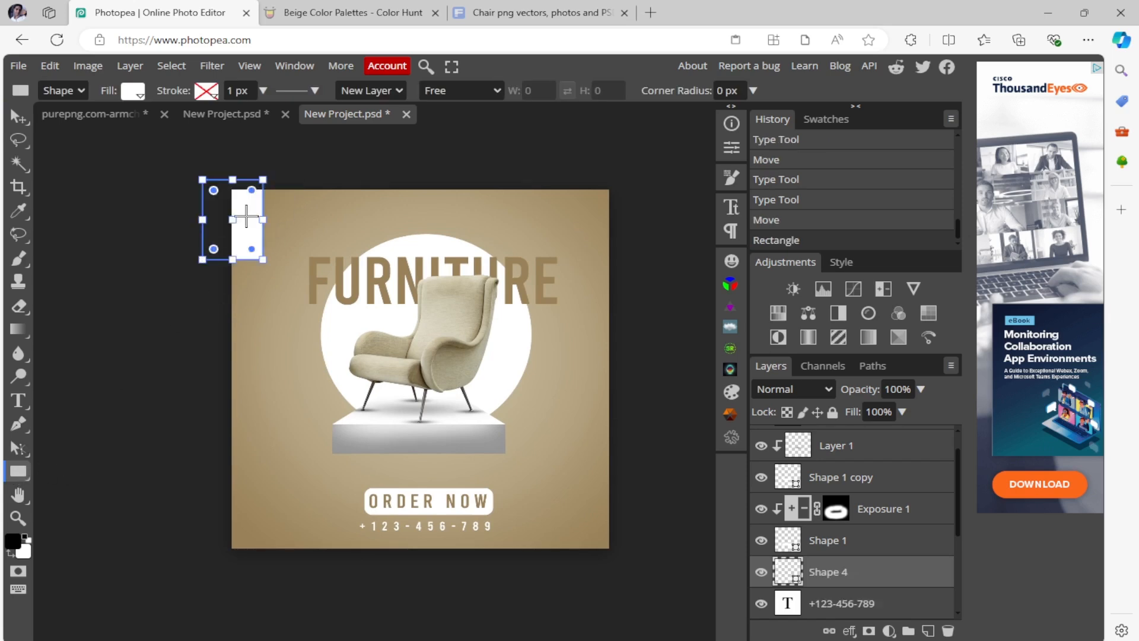
{"action": "key", "text": "v"}
{"action": "left_click_drag", "start_coordinate": [240, 225], "coordinate": [259, 224]}
{"action": "left_click", "coordinate": [380, 166]}
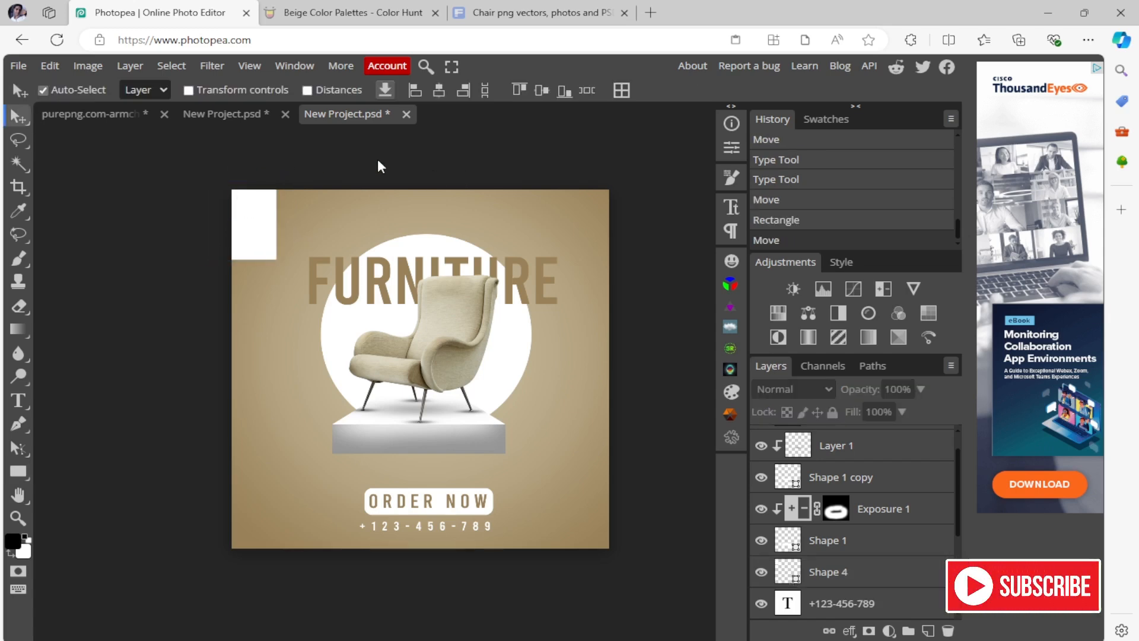